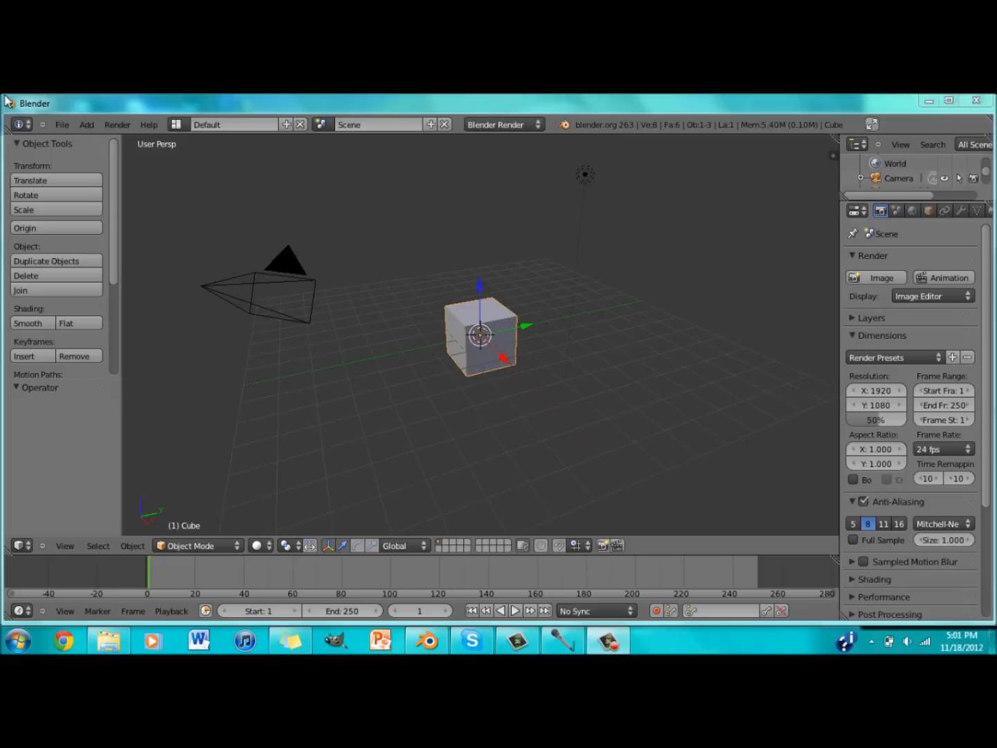
Step: Open the file tornadoblend.blend from the Documents folder
left_click(60, 128)
left_click(62, 128)
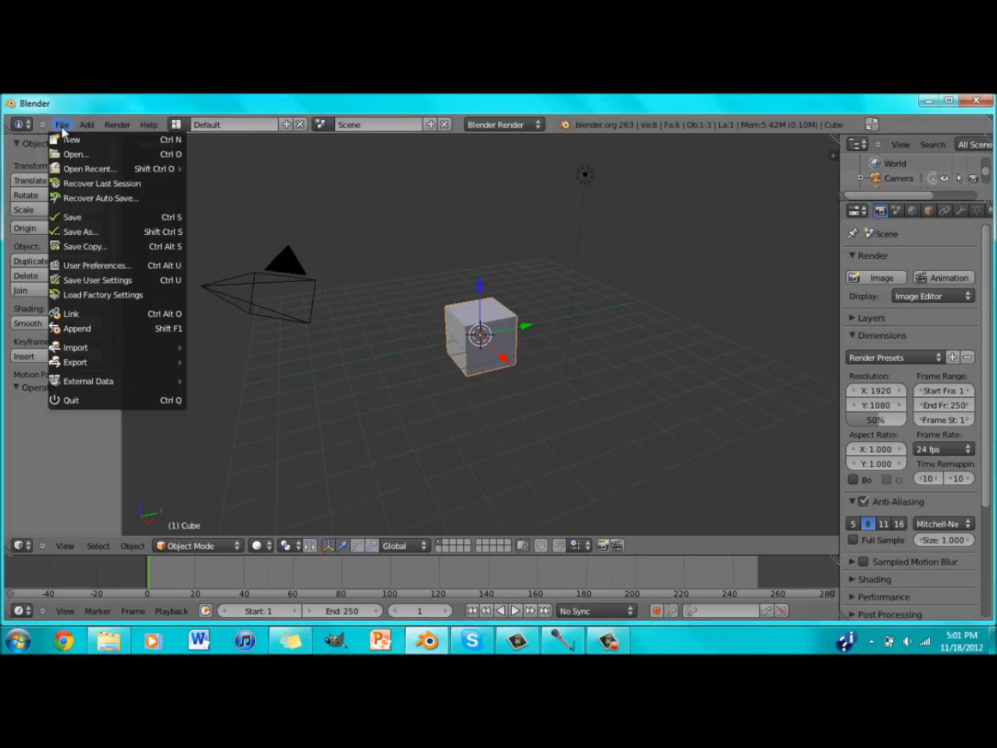
left_click(85, 155)
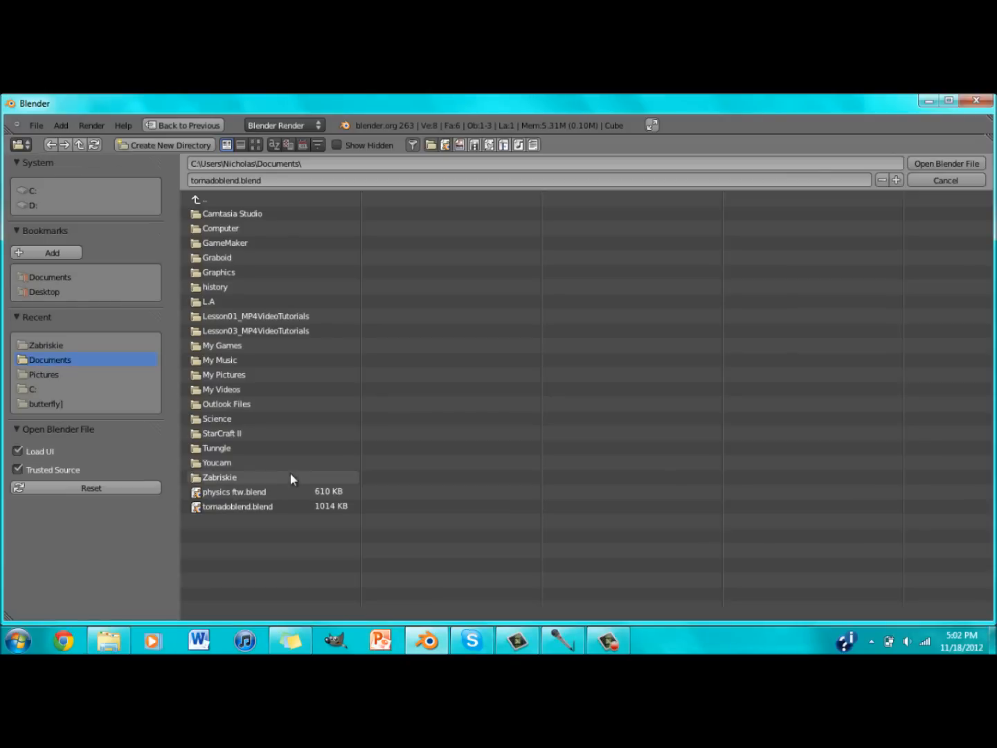
double_click(273, 508)
Step: Play the finished tornado animation and examine the particle motion from different angles
scroll(477, 407, "up", 6)
scroll(466, 408, "down", 1)
middle_click_drag(466, 409, 555, 411)
scroll(566, 318, "up", 2)
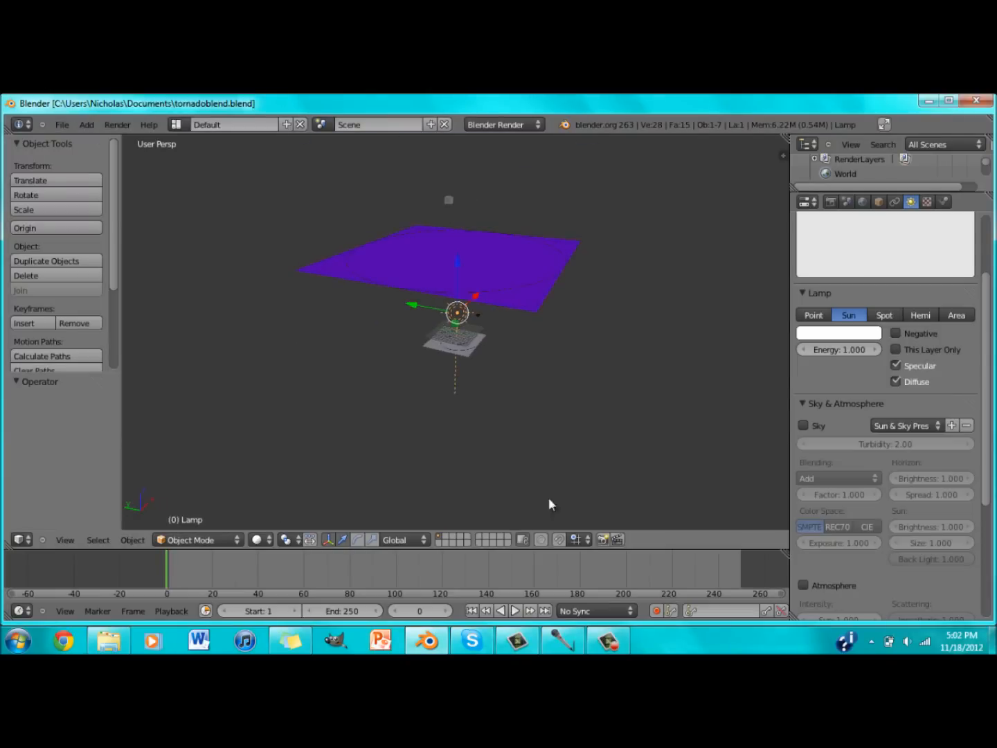
left_click(515, 611)
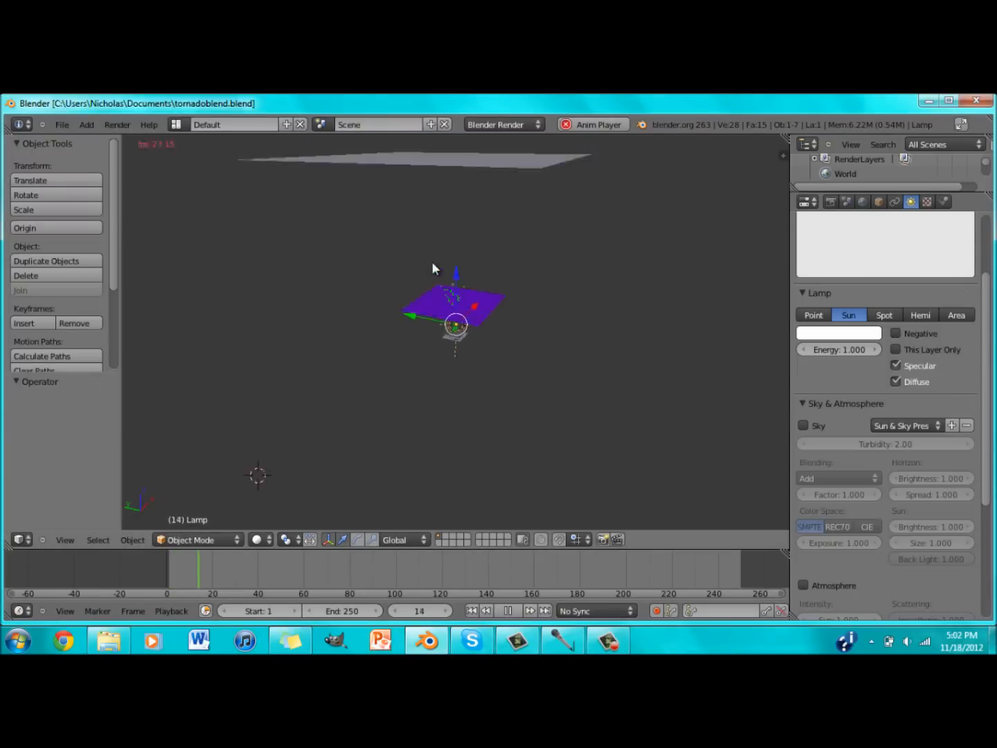
middle_click_drag(588, 209, 488, 350)
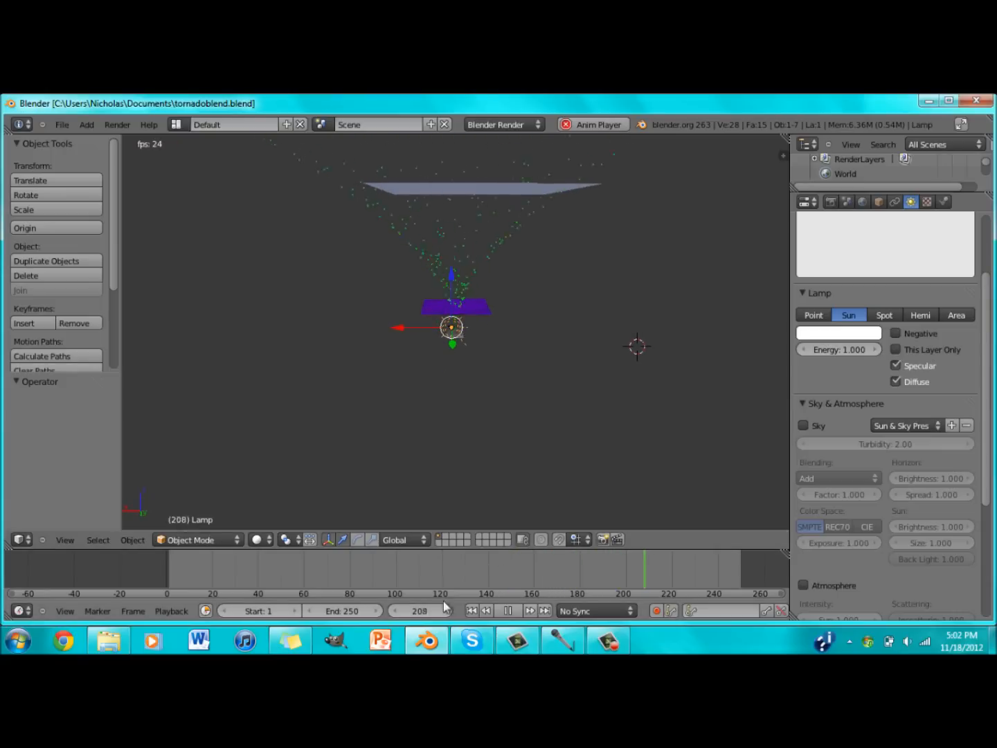
Step: Start a new scene and load the factory settings
key("ctrl+n")
left_click(485, 501)
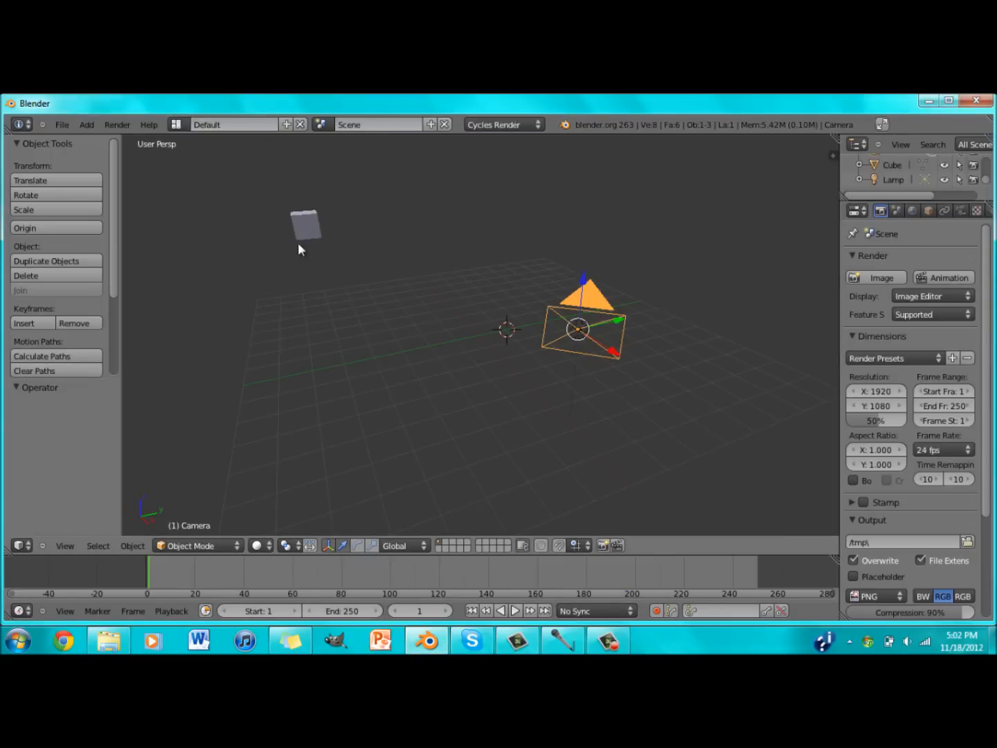
left_click(63, 125)
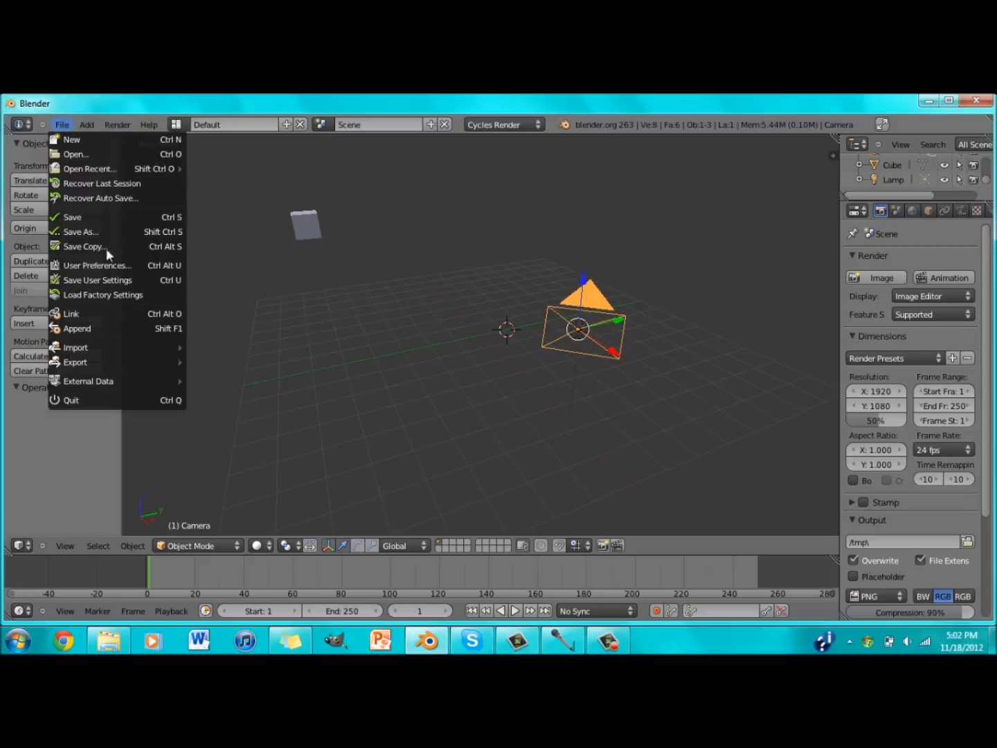
left_click(104, 295)
Step: Raise the default cube about 2.69 units along Z and scale it uniformly to about 0.8
middle_click_drag(518, 356, 510, 329)
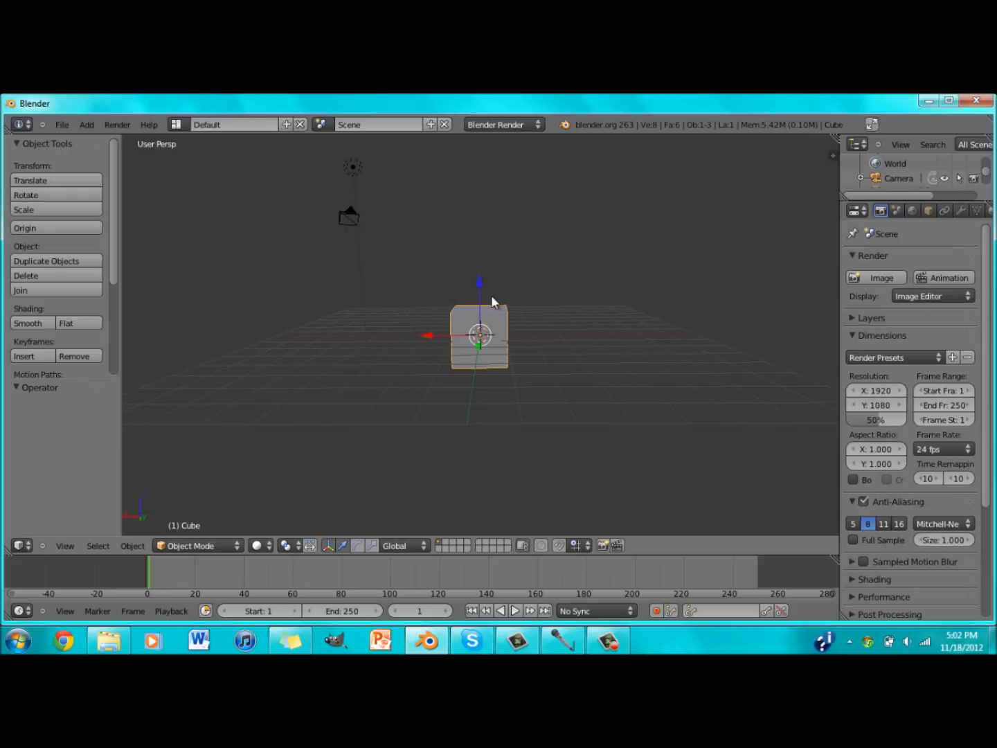
left_click_drag(483, 298, 486, 219)
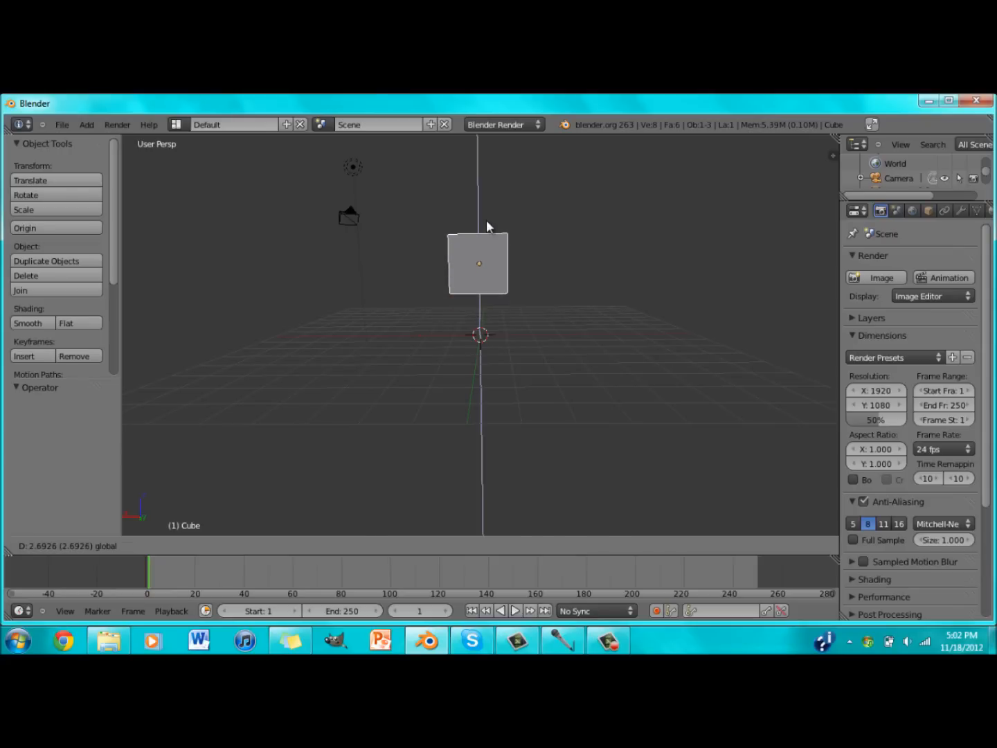
left_click(486, 220)
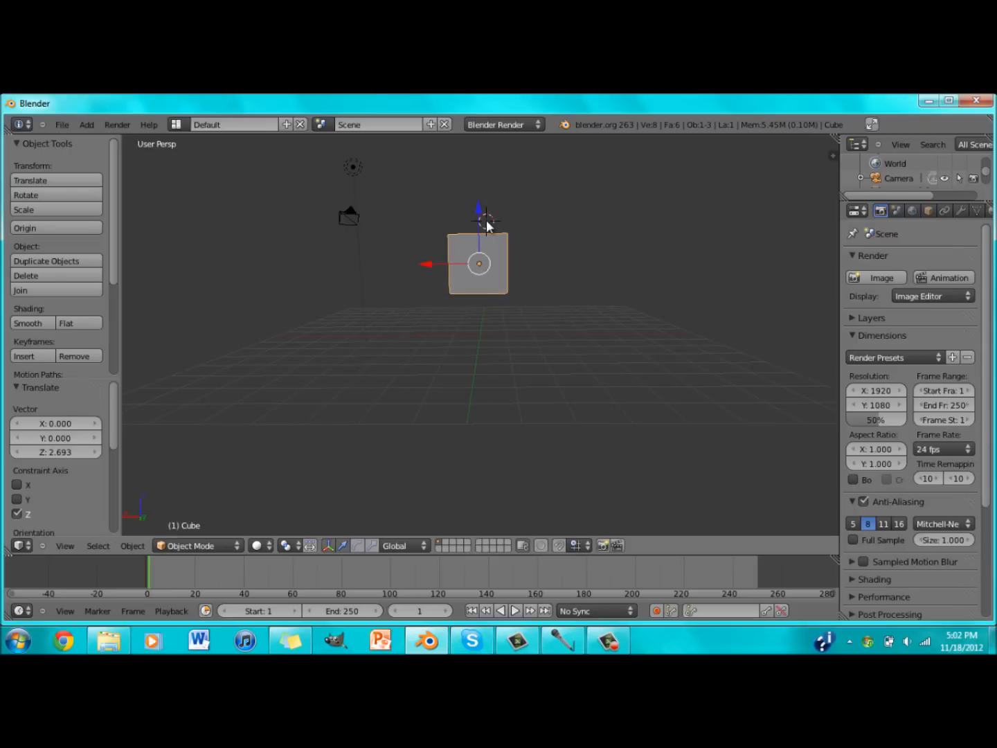
left_click(961, 210)
key("s")
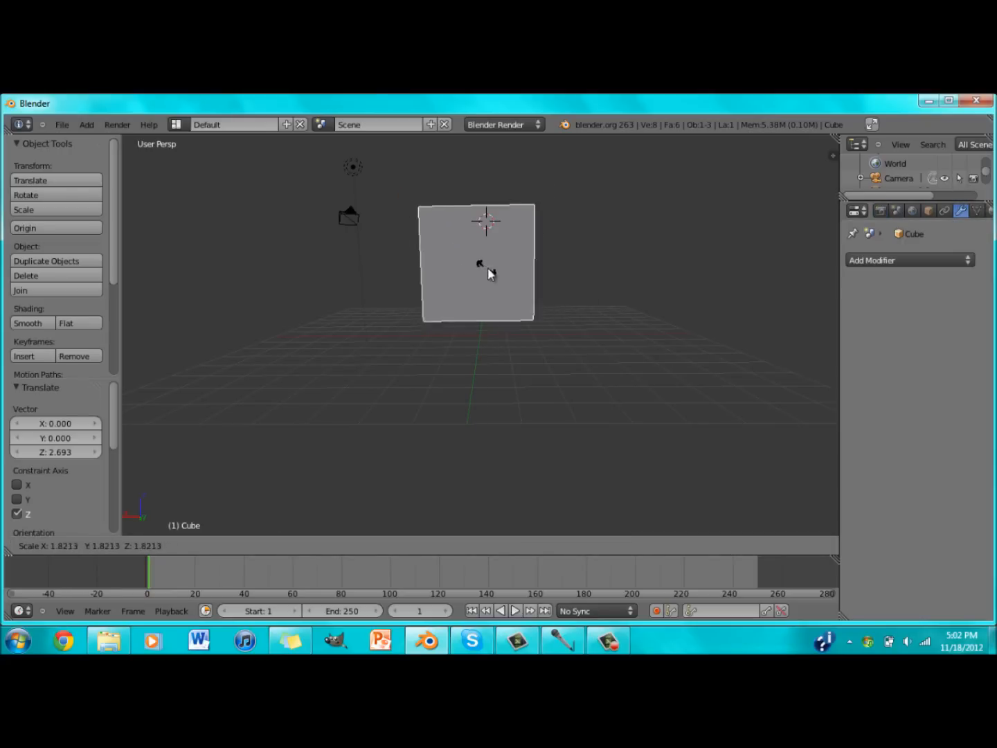
left_click(482, 268)
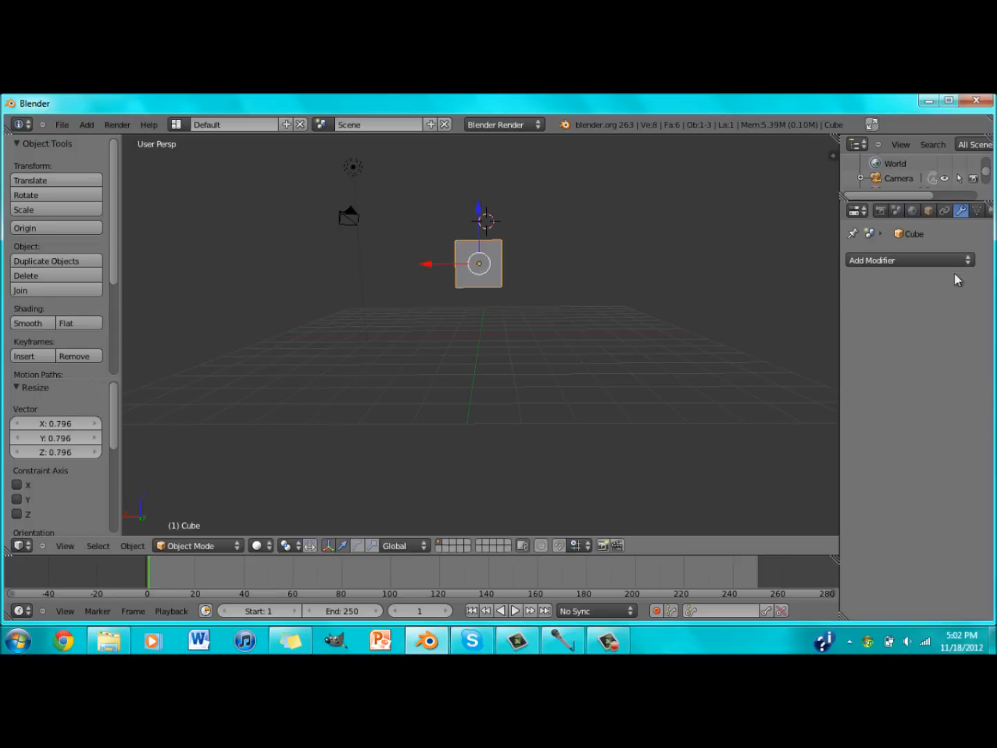
Step: Add Smoke, Particle System and Particle Instance modifiers to the cube
left_click(931, 261)
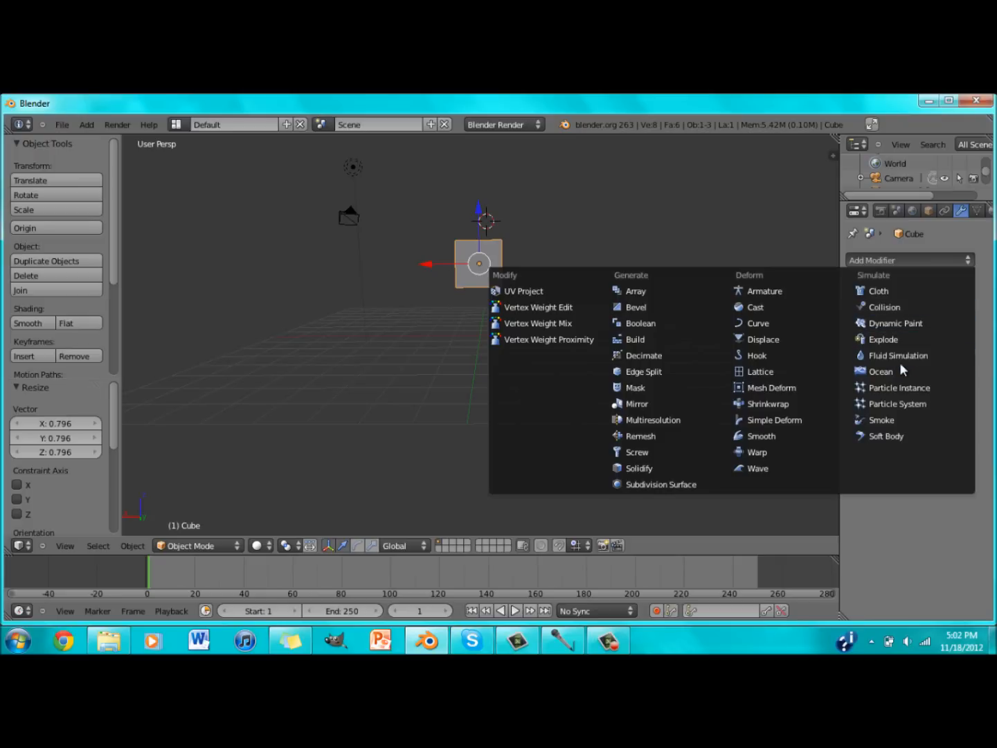
left_click(887, 420)
left_click(909, 262)
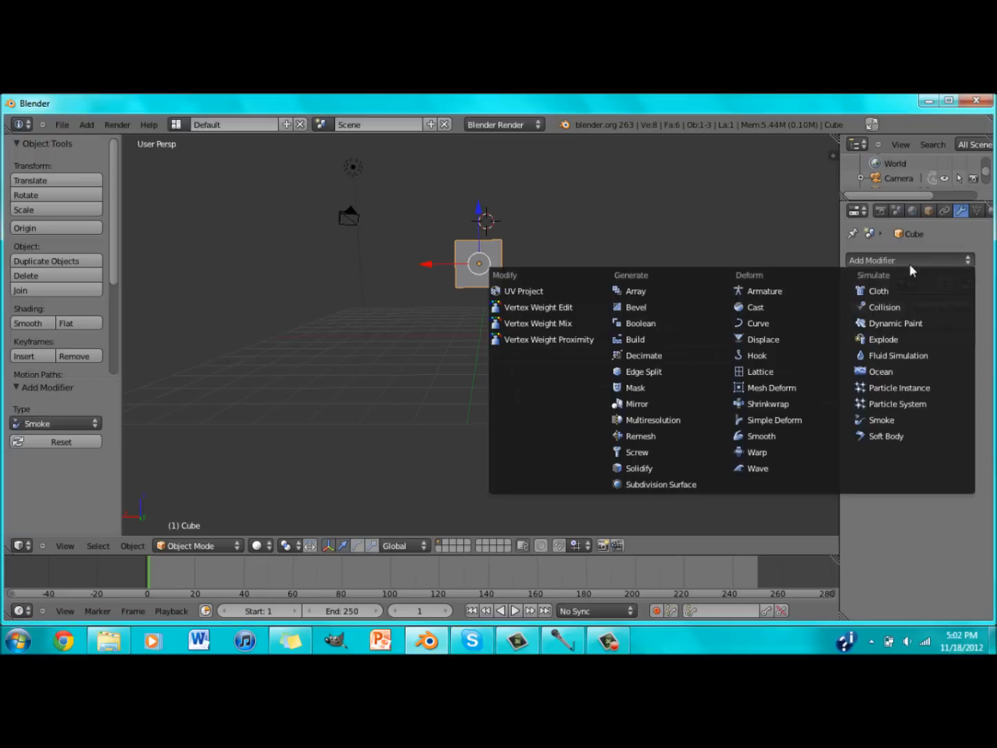
left_click(900, 402)
left_click(904, 261)
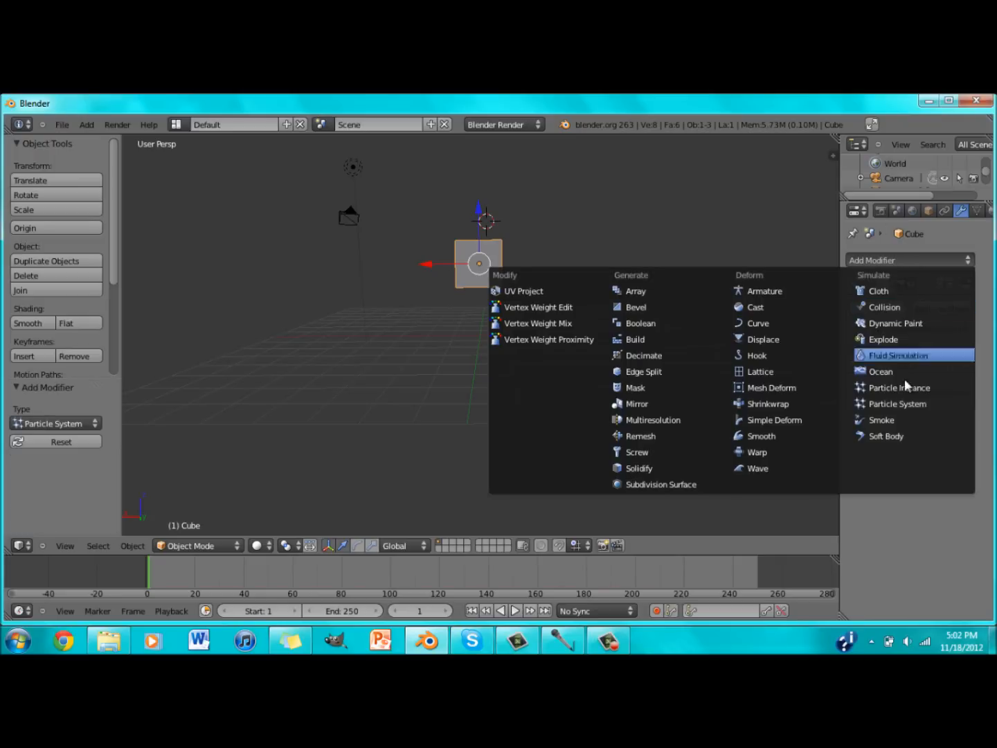
left_click(901, 387)
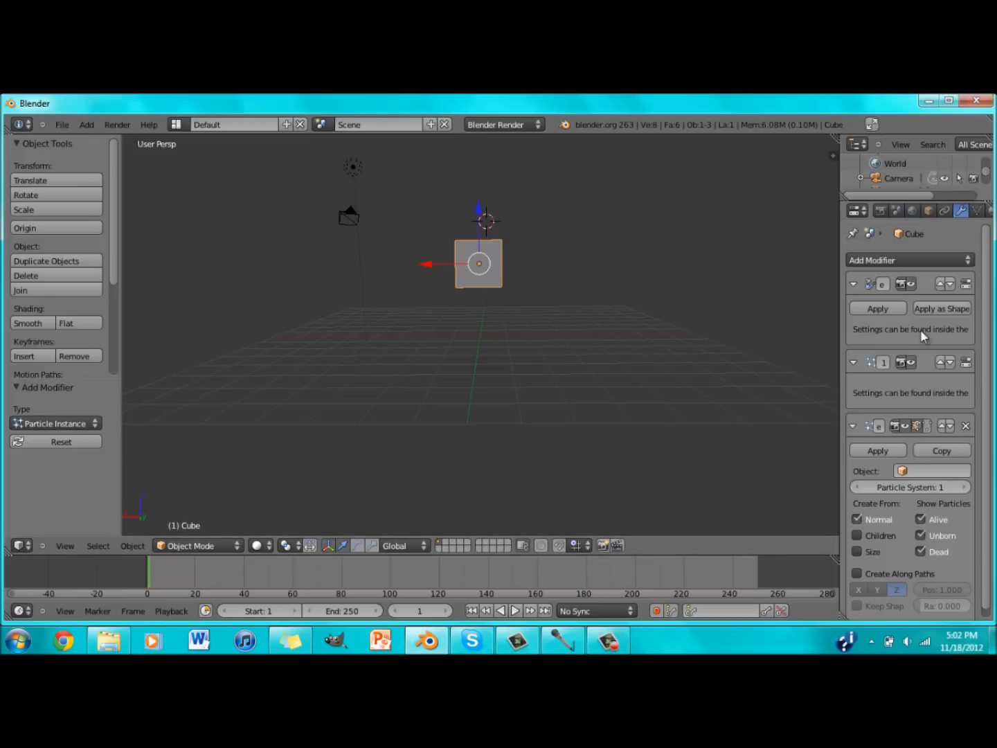
Step: Apply the cube's Smoke and Particle Instance modifiers, keeping the Particle System modifier in the stack
scroll(868, 316, "down", 1)
left_click(875, 303)
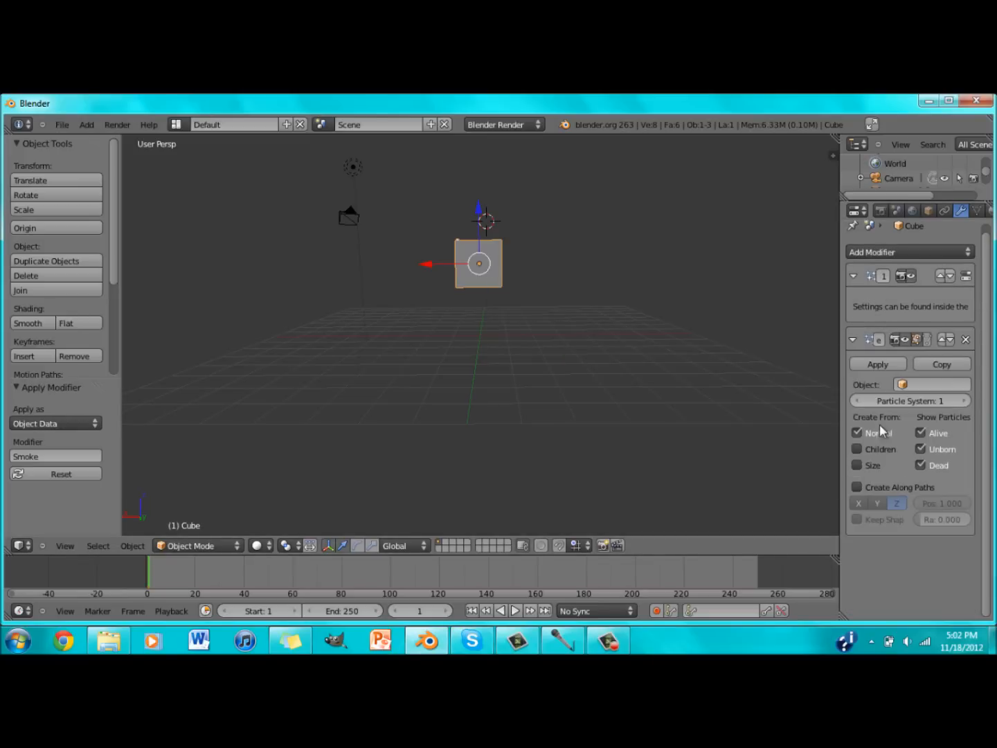
left_click(876, 365)
Step: Widen the properties area and enable Smoke physics for the cube
left_click_drag(839, 270, 777, 271)
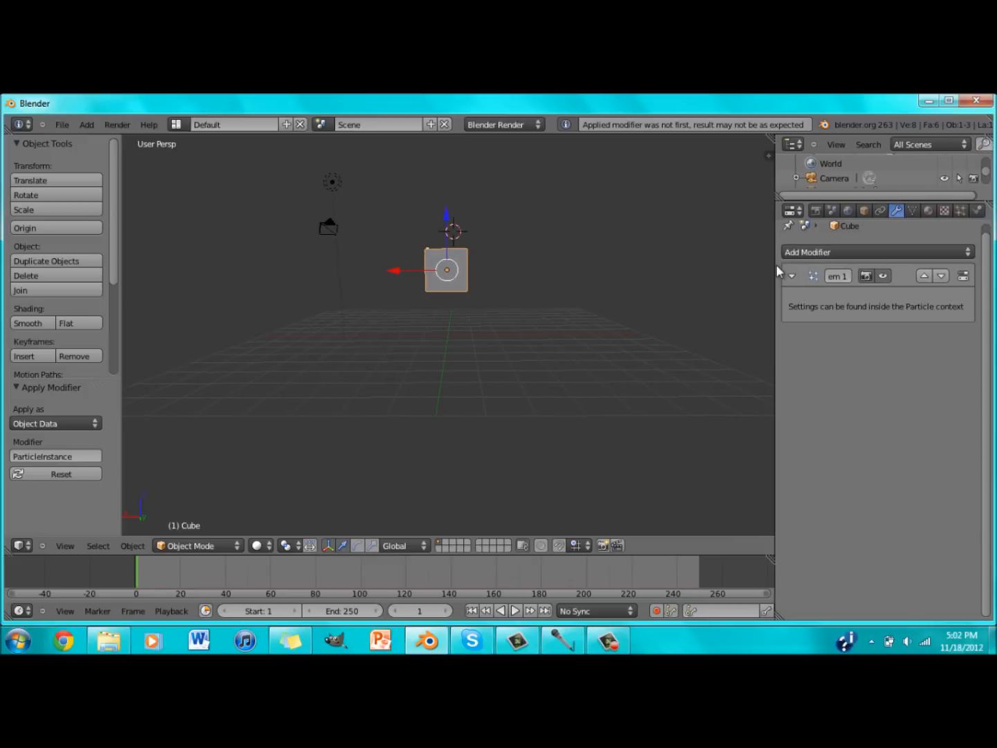
left_click(978, 210)
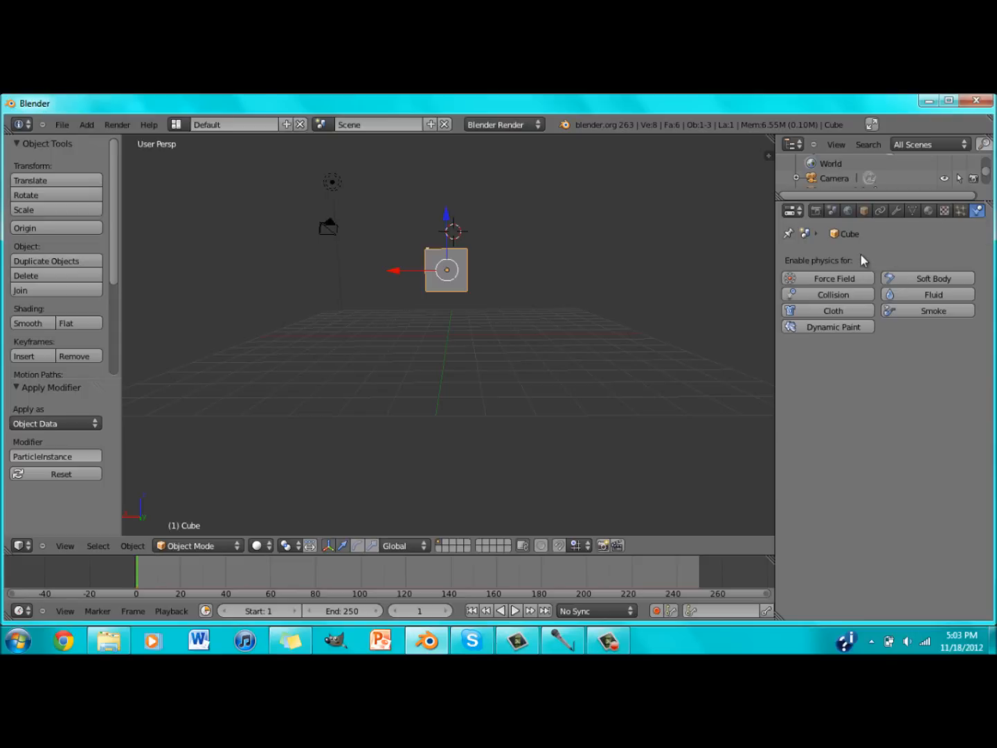
left_click(919, 308)
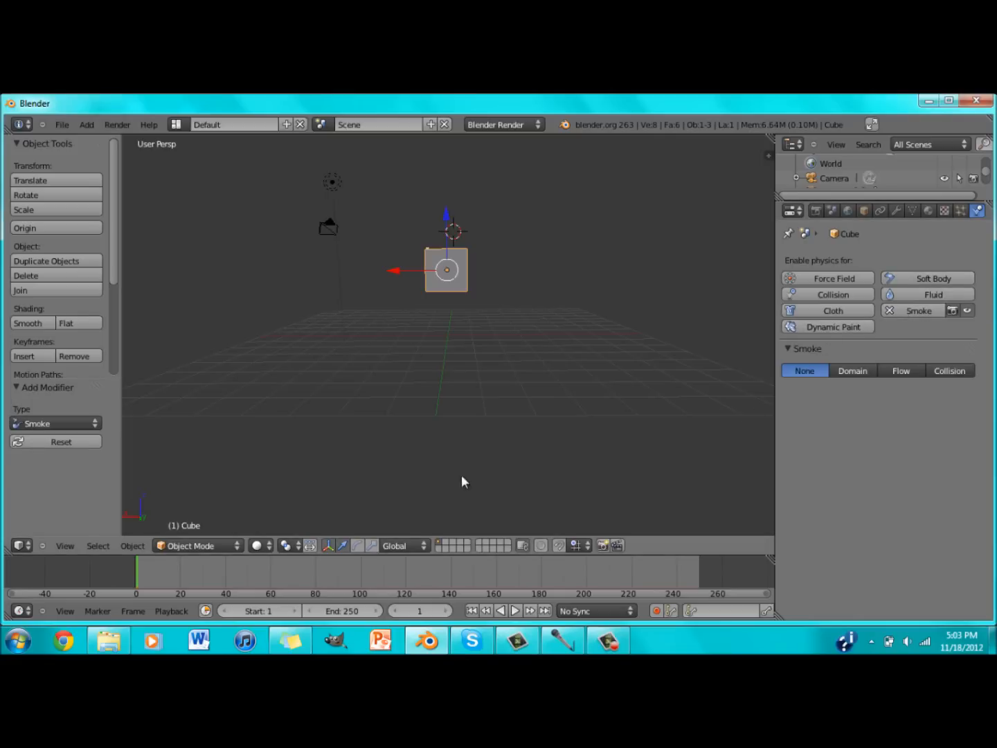
Step: Play the animation to preview the cube's particles, then stop it and return to frame 1
left_click(516, 616)
mouse_move(441, 312)
middle_mouse_down()
mouse_move(498, 252)
mouse_move(558, 210)
mouse_move(432, 315)
mouse_move(517, 281)
mouse_move(541, 251)
mouse_move(477, 263)
mouse_move(438, 298)
mouse_move(451, 308)
middle_mouse_up()
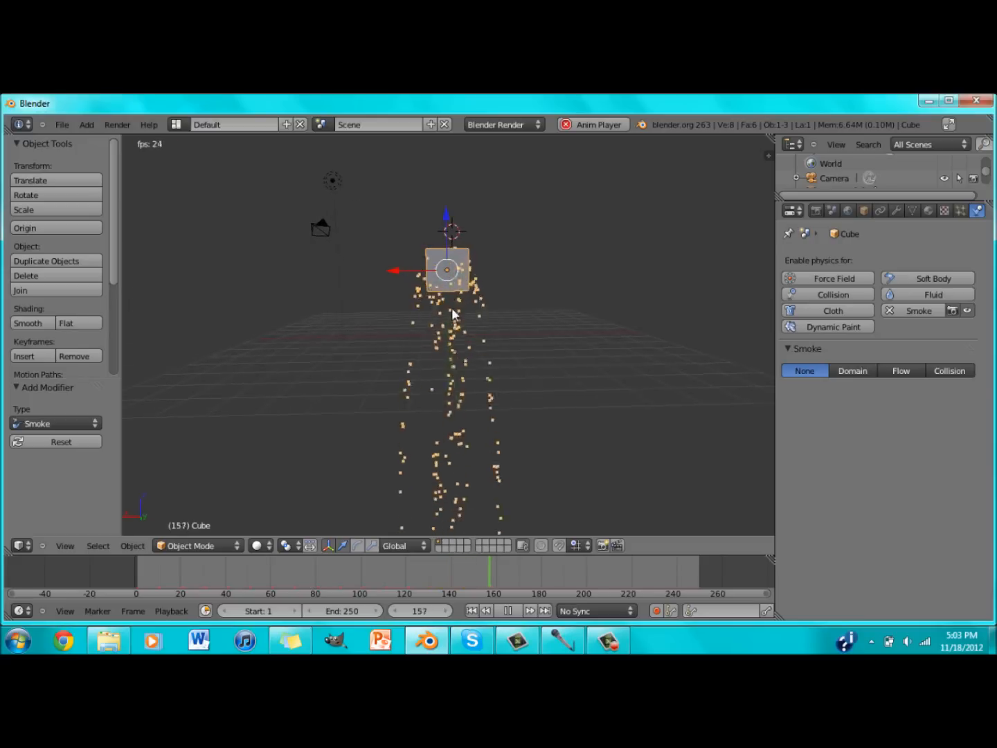
left_click(508, 611)
left_click(664, 573)
left_click(145, 574)
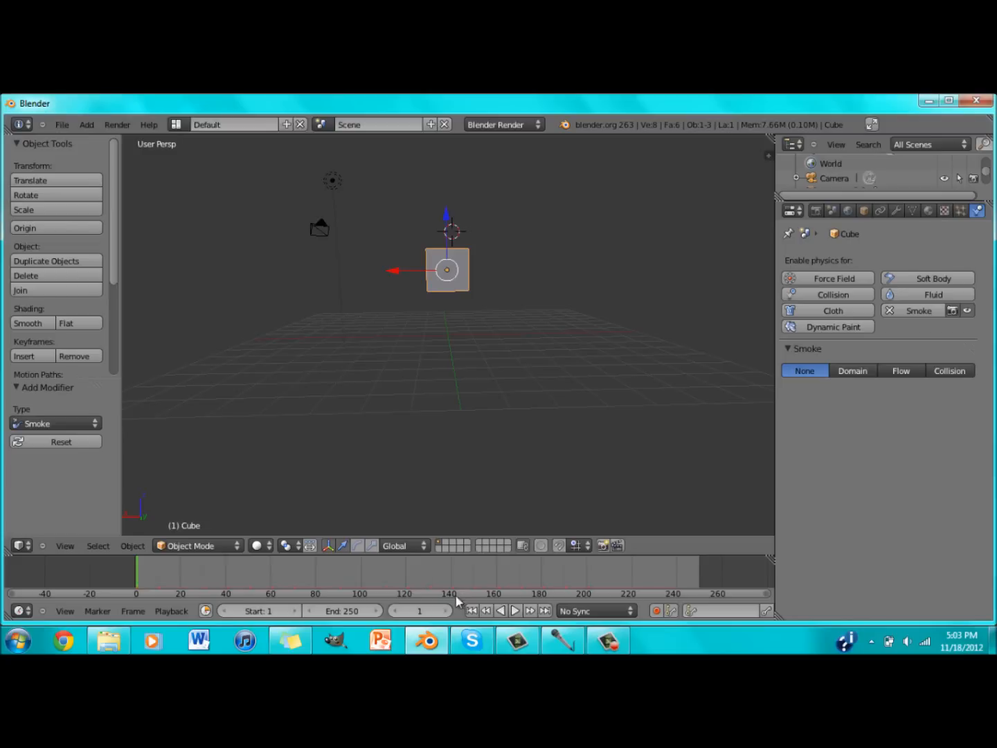
Step: Add a plane and lower it about 5.4 units along Z, below the cube
left_click(85, 125)
mouse_move(122, 138)
left_click(189, 139)
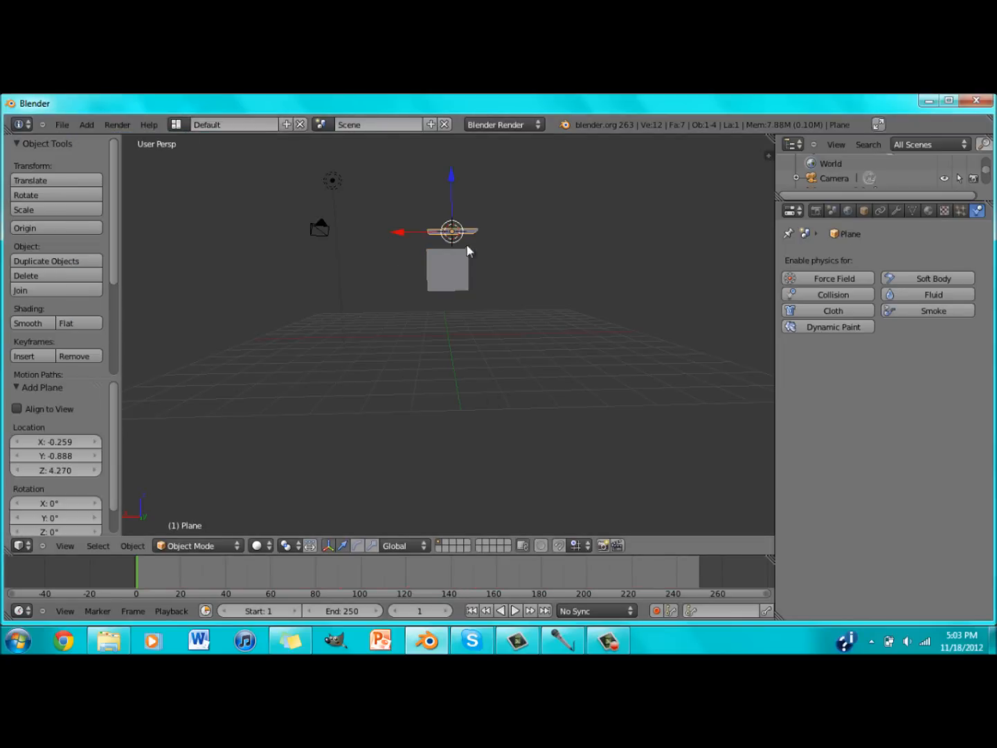
left_click_drag(449, 206, 434, 355)
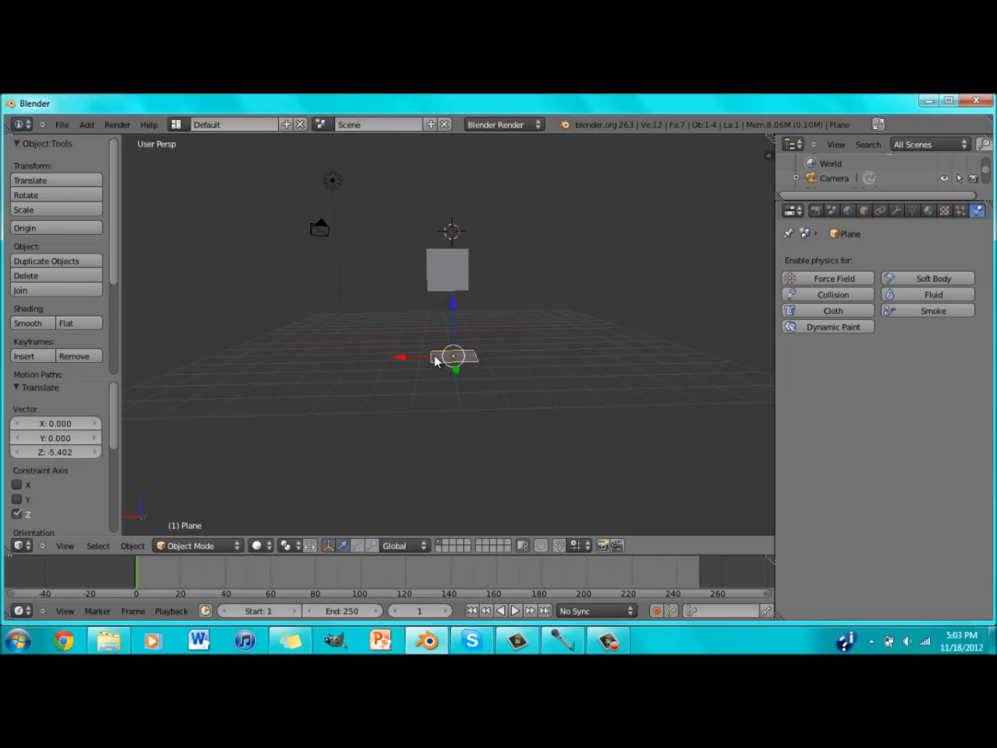
Step: Scale the lower plane up about 6.2 times and enlarge it slightly more to form a wide base under the cube
key("s")
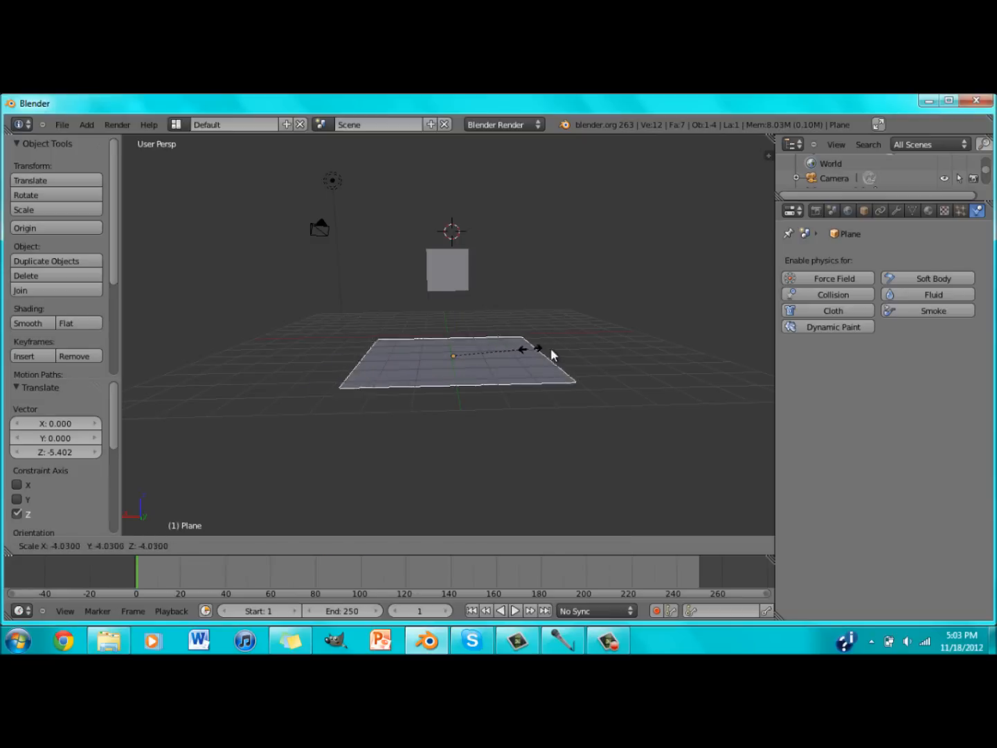
left_click(579, 350)
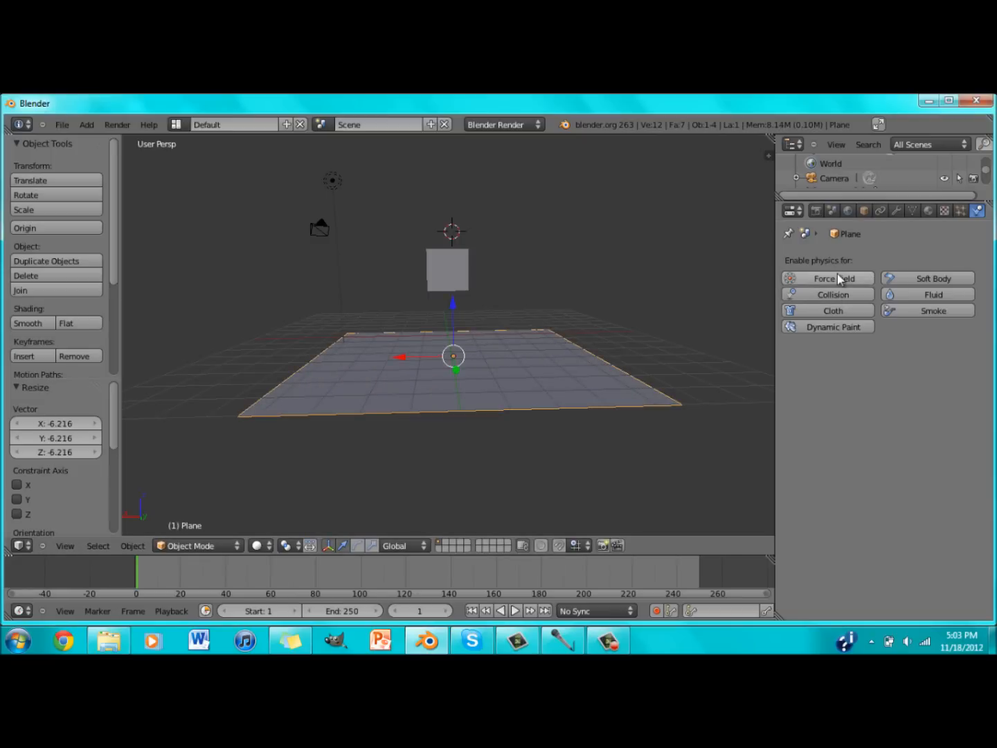
key("s")
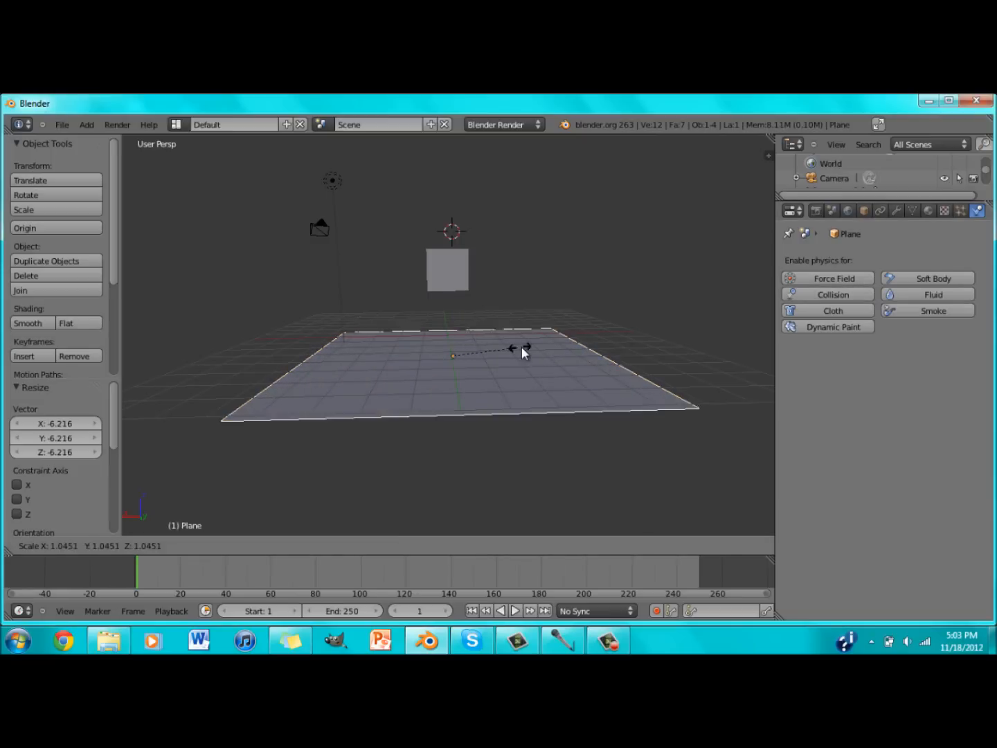
left_click(527, 350)
Step: Enable a force field on the base plane, set its type to Vortex and its strength to about 23.136
left_click(827, 279)
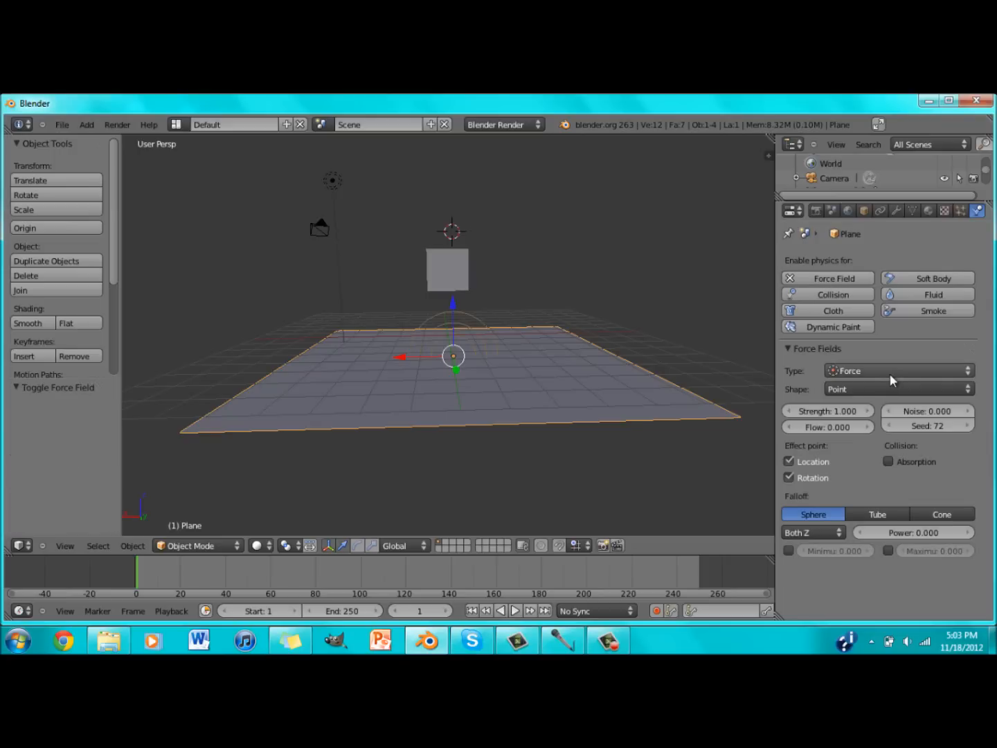
left_click(891, 371)
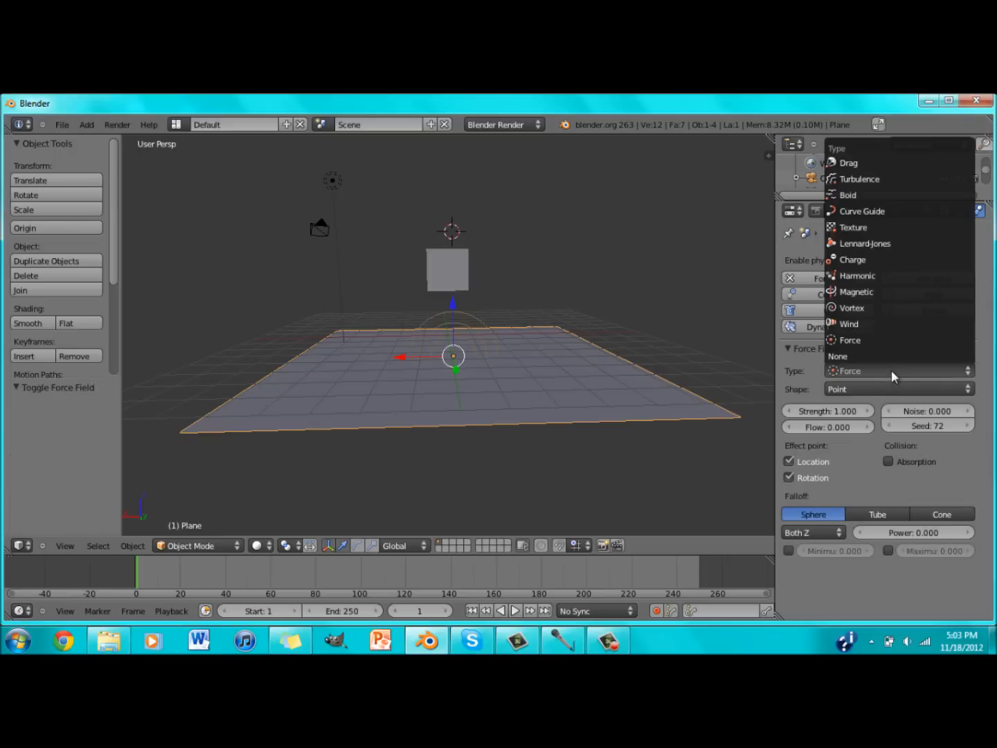
left_click(859, 308)
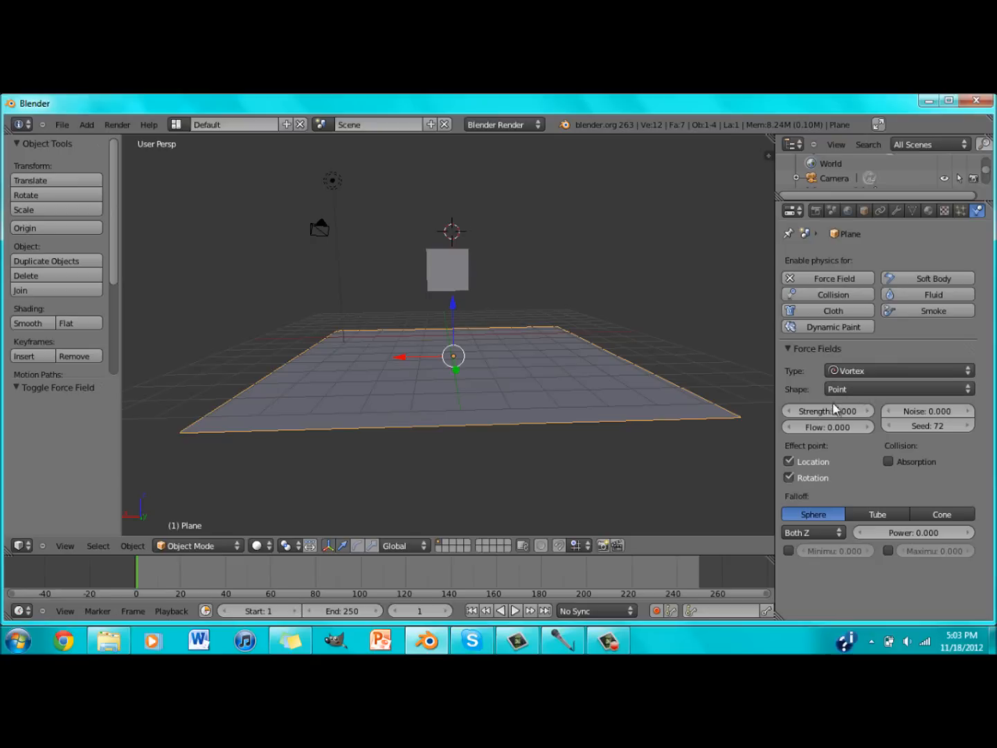
left_click_drag(837, 415, 850, 417)
left_click_drag(856, 412, 857, 412)
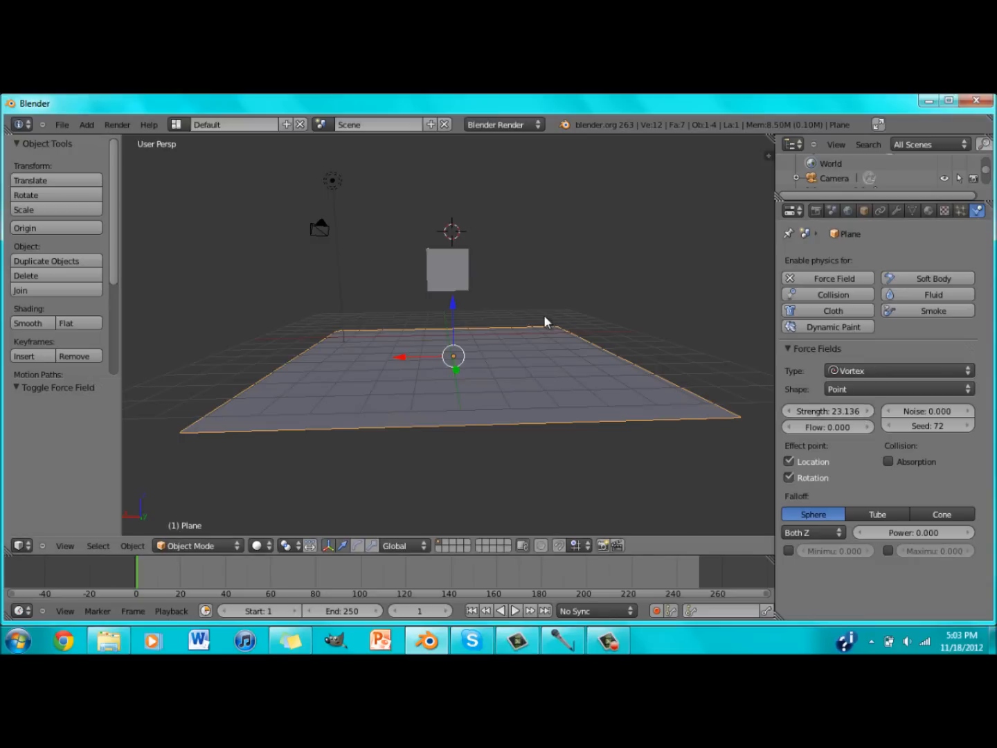
Step: Add a second plane and raise it about 5.5 units along Z, above the cube
scroll(544, 315, "down", 4)
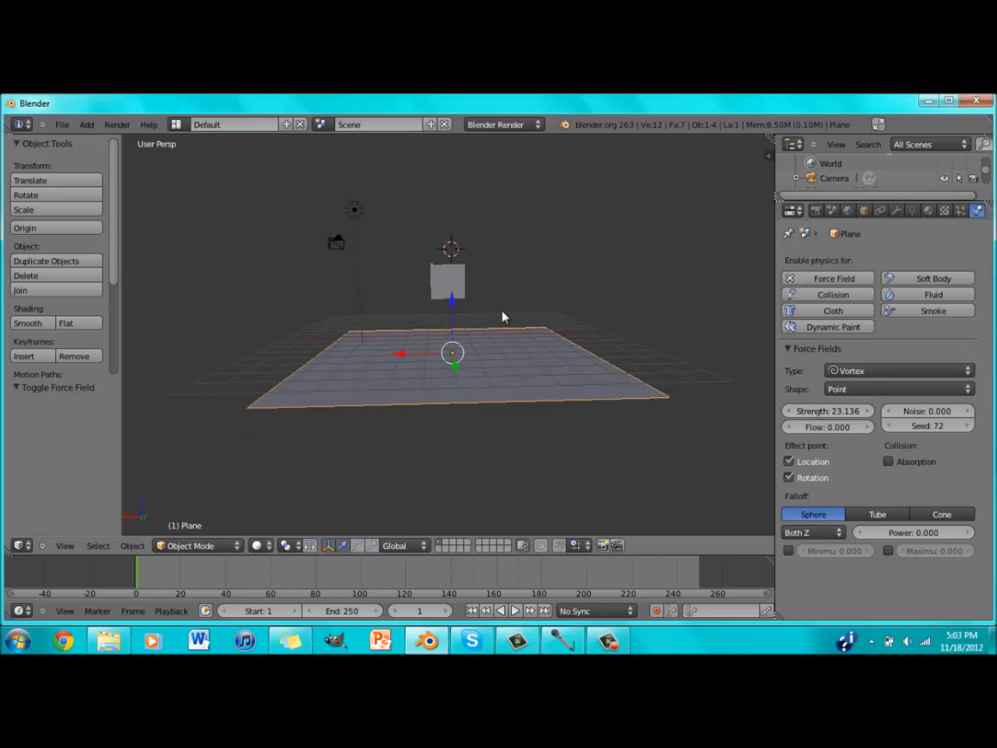
left_click(85, 128)
mouse_move(100, 140)
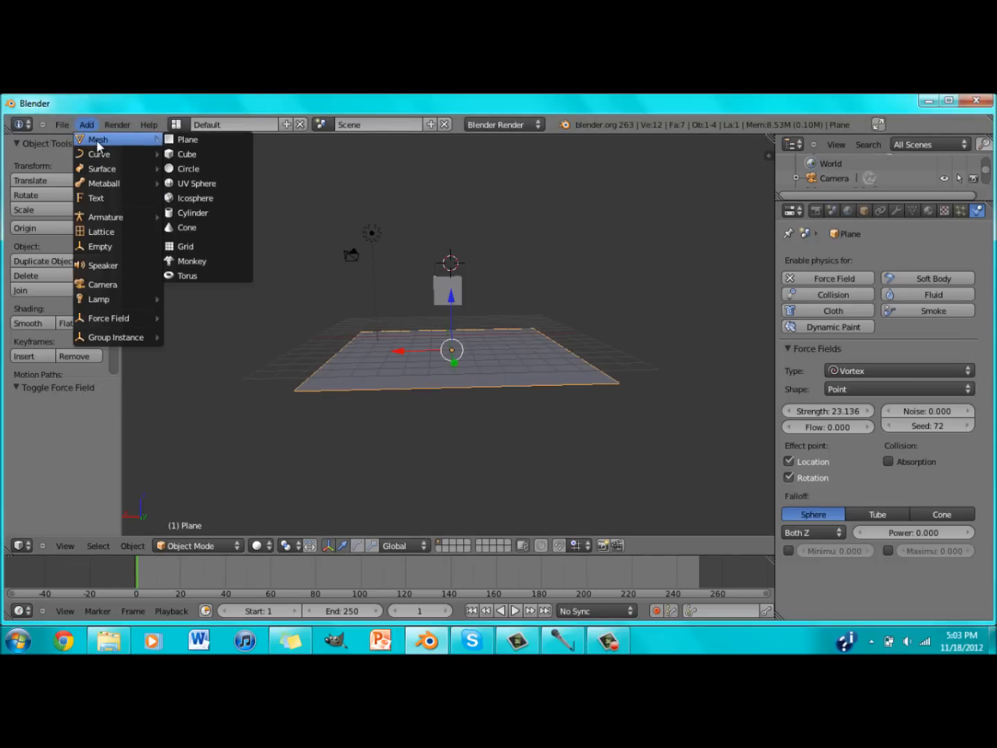
left_click(226, 142)
left_click_drag(453, 220, 454, 136)
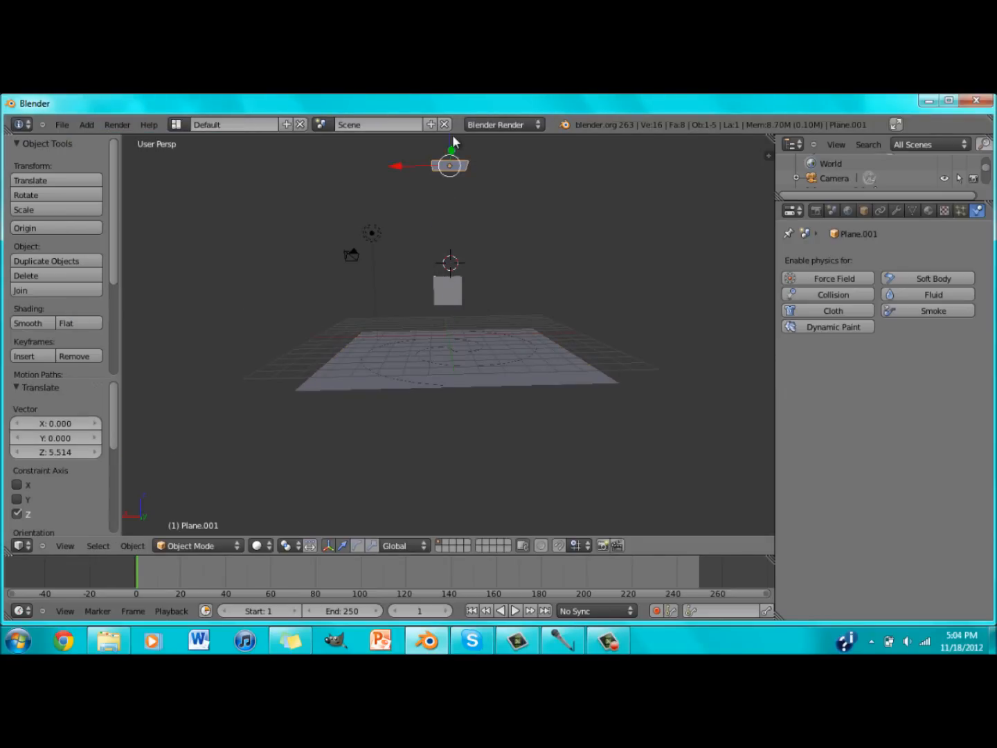
middle_click_drag(453, 142, 445, 227)
scroll(445, 227, "down", 4)
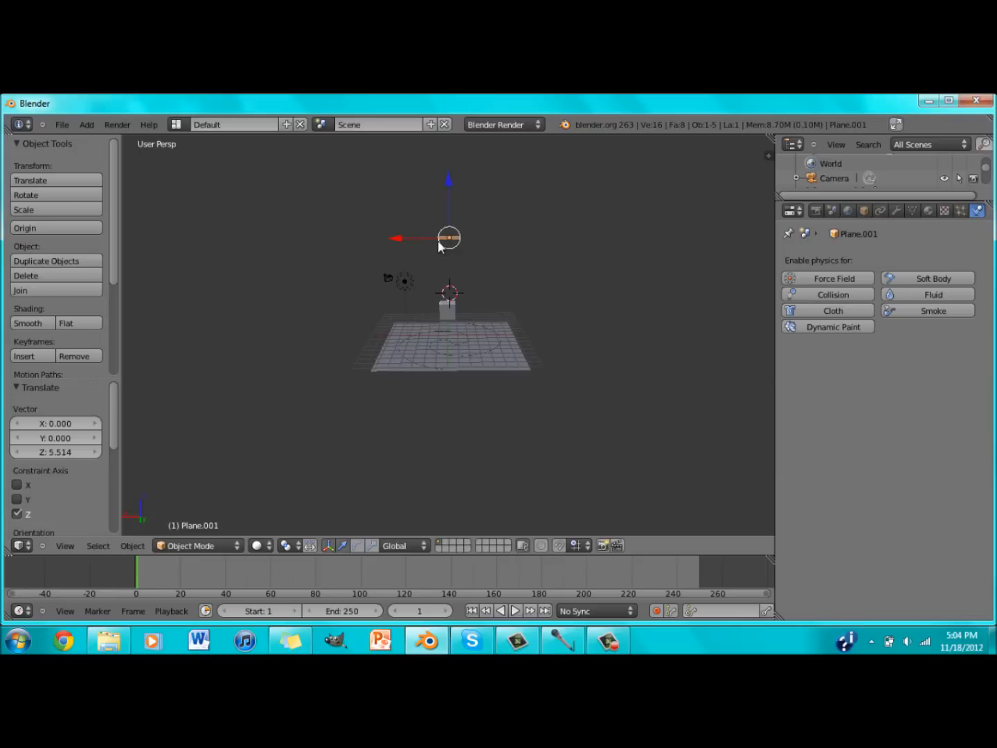
Step: Scale the upper plane up about 6.87 times and enable a Wind force field on it
key("s")
left_click(368, 241)
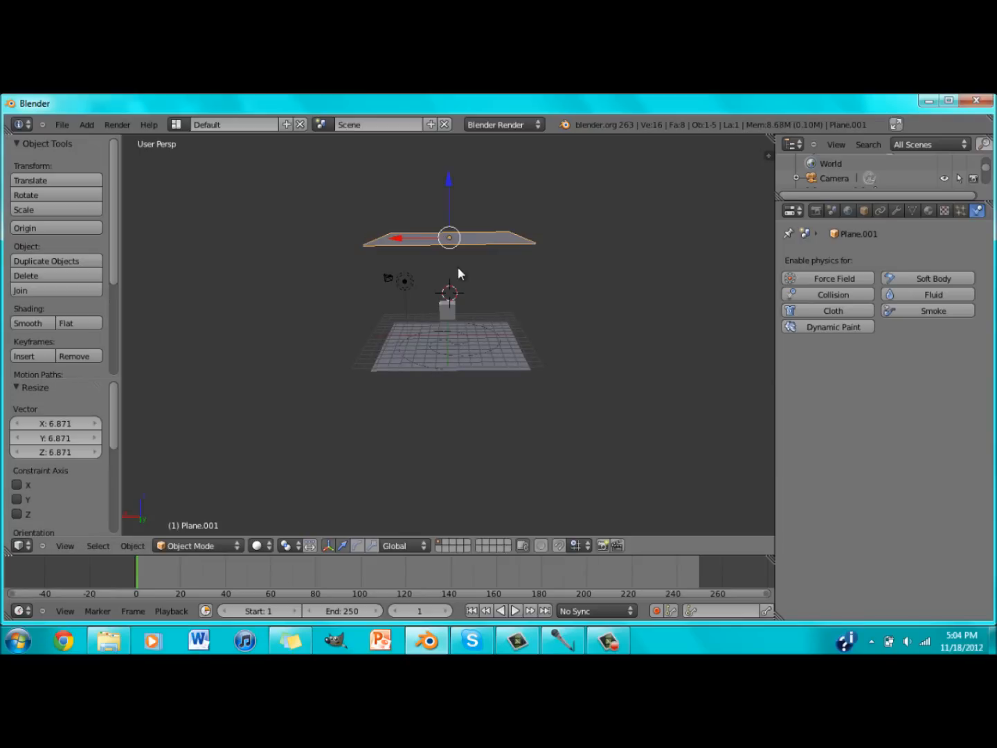
left_click(827, 277)
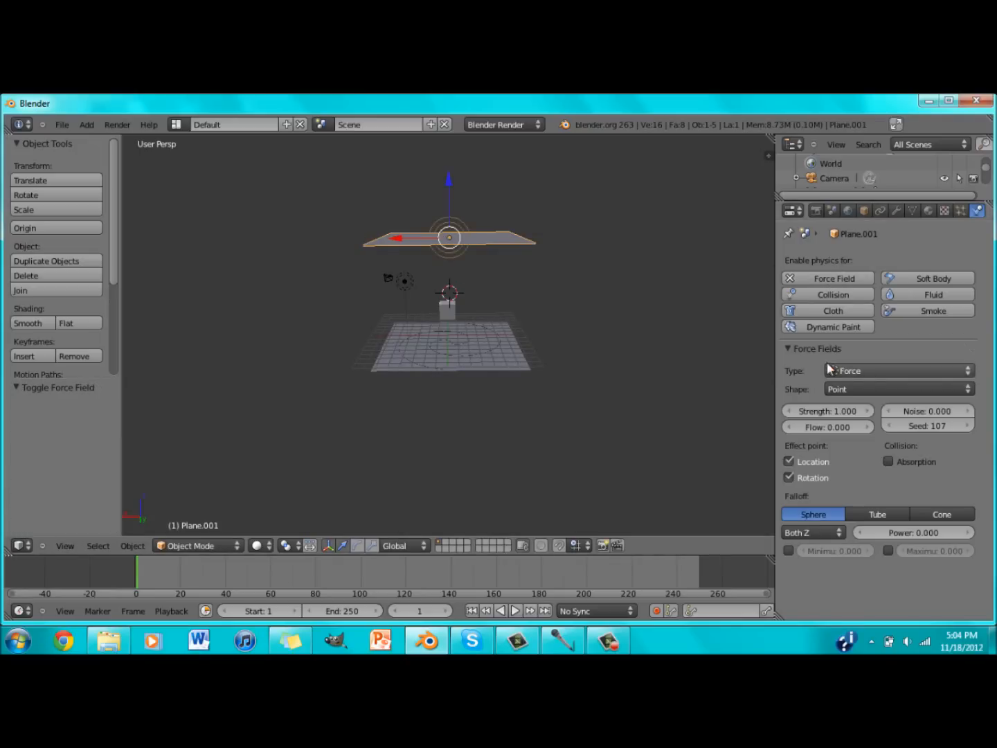
left_click(859, 390)
left_click(857, 376)
left_click(852, 371)
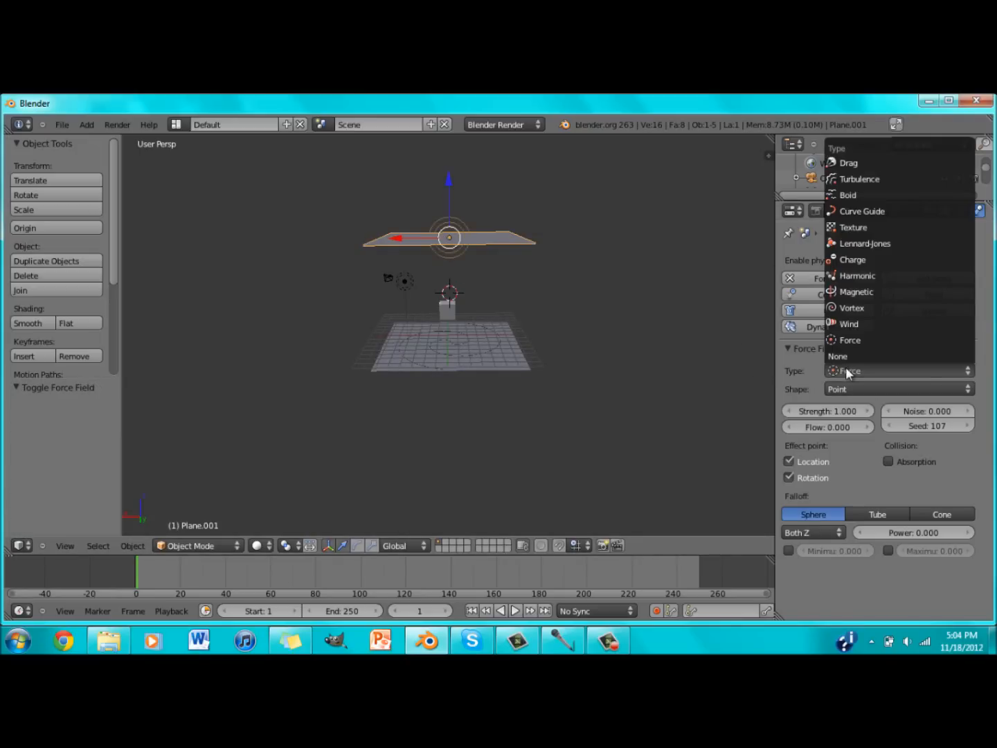
left_click(851, 324)
Step: Set the upper plane's wind strength to 1000
left_click_drag(815, 411, 939, 424)
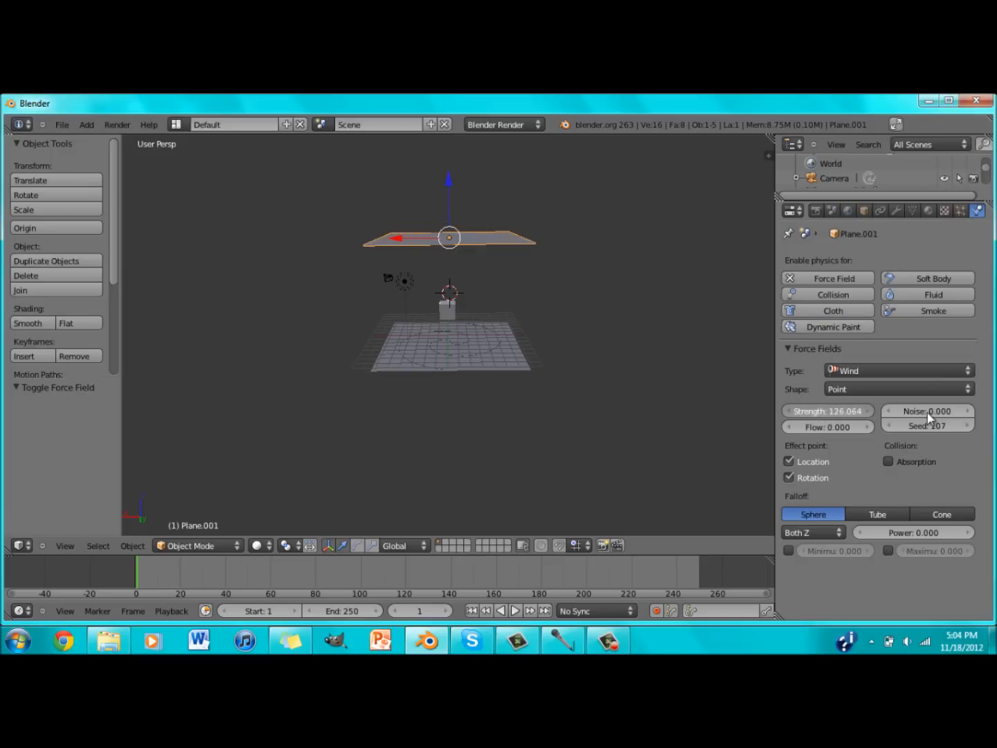
left_click_drag(817, 412, 994, 400)
left_click_drag(801, 412, 904, 390)
left_click_drag(892, 409, 863, 423)
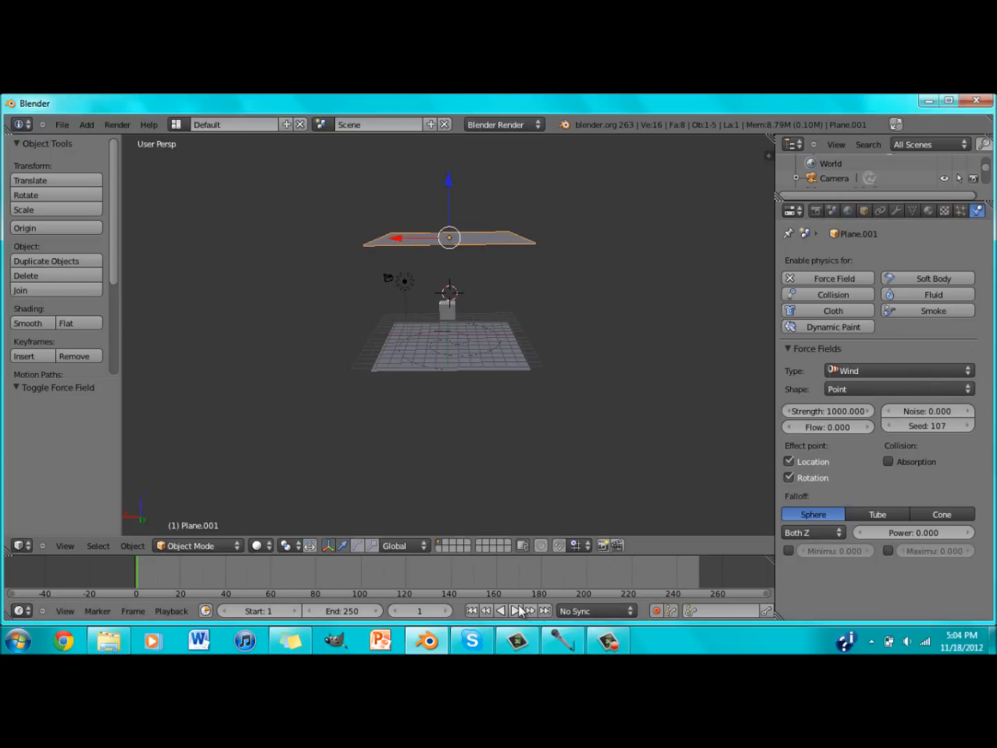
Step: Play the animation and examine the particles' motion around the two planes from several angles
left_click(517, 610)
scroll(505, 430, "down", 5)
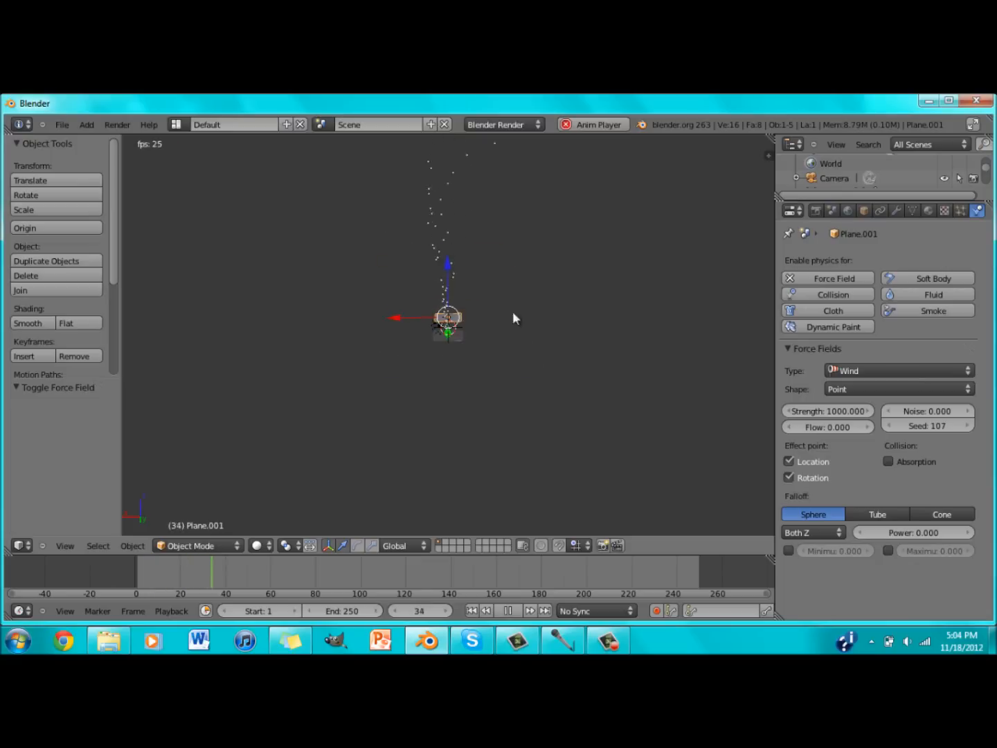
middle_click_drag(550, 205, 644, 172)
scroll(543, 246, "down", 3)
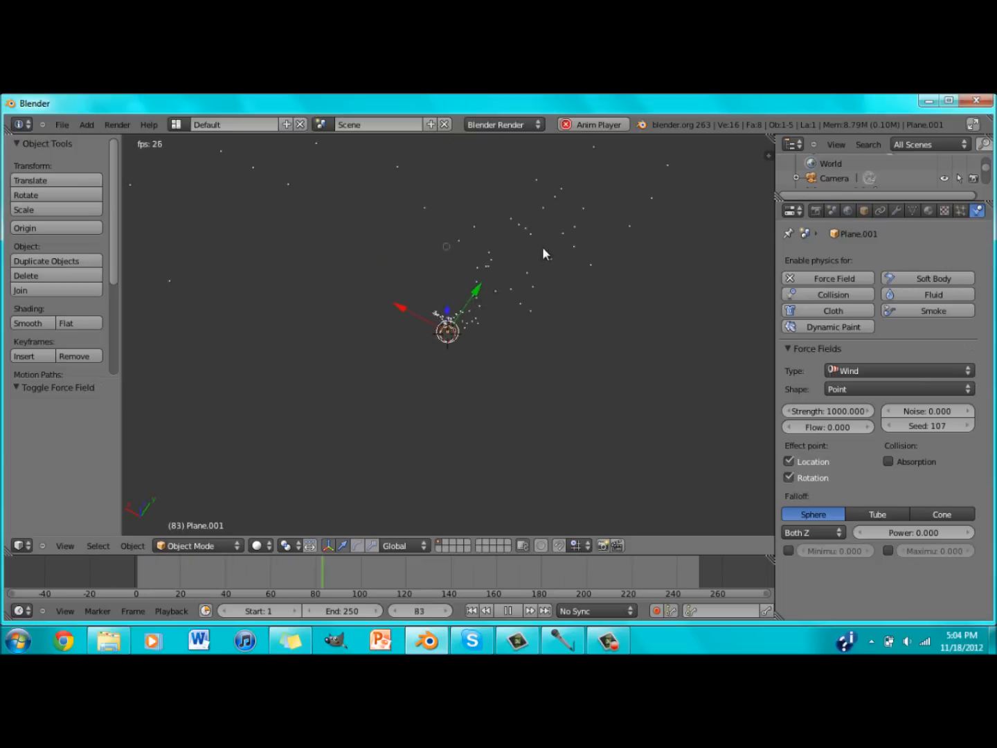
middle_click_drag(525, 264, 443, 407)
scroll(488, 301, "up", 5)
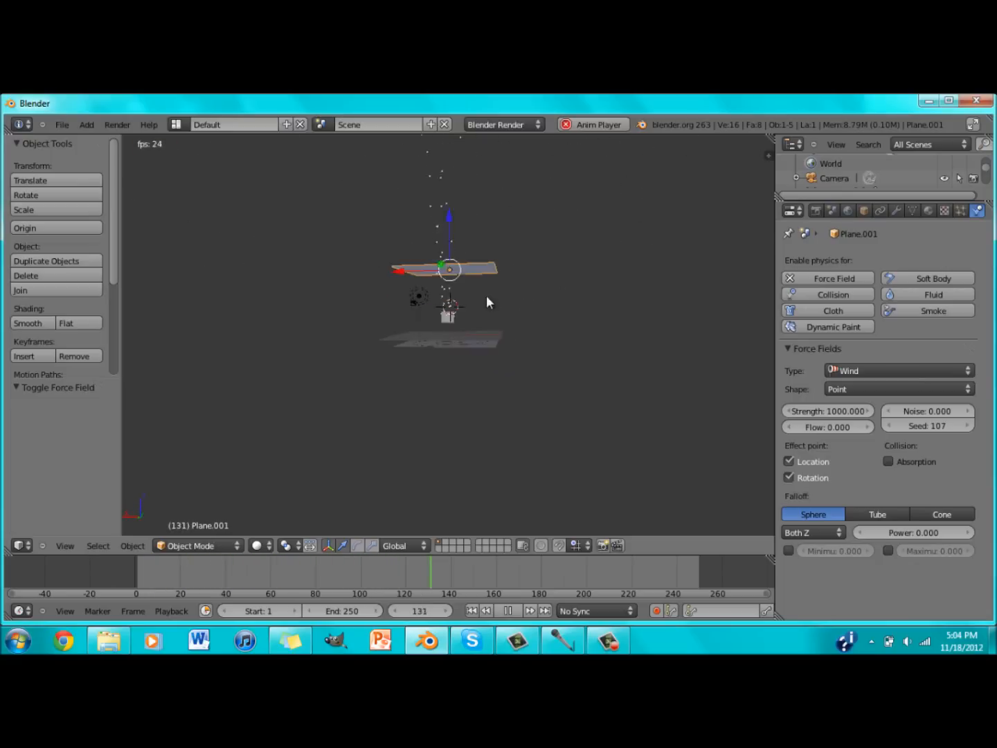
scroll(476, 264, "down", 1)
middle_click_drag(477, 264, 518, 270)
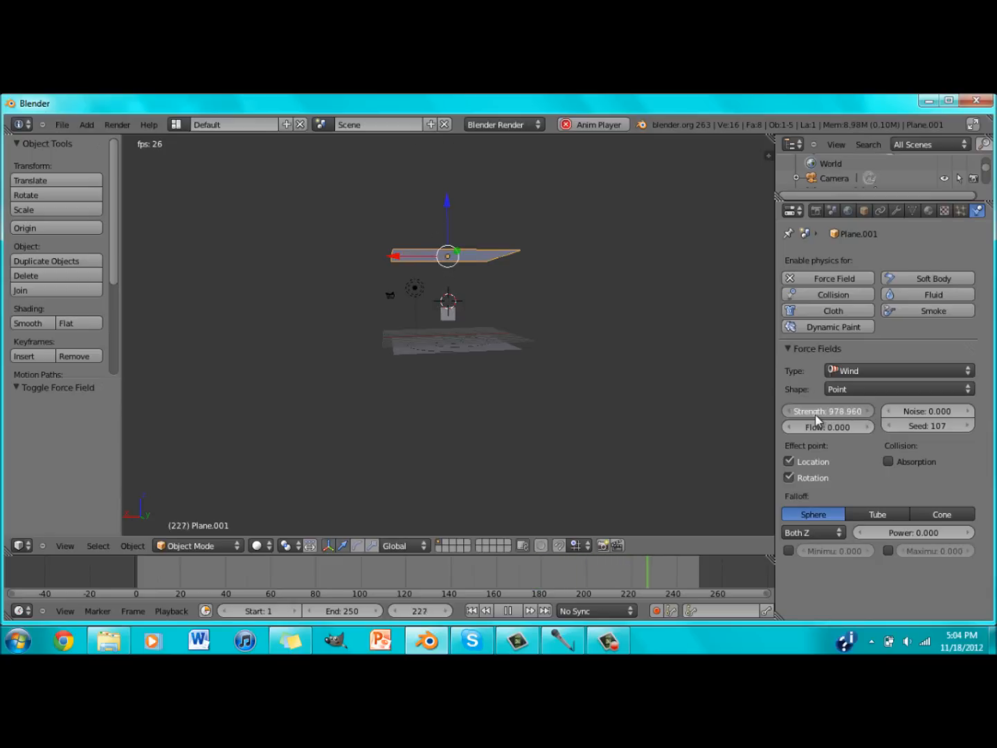
Step: Reduce the upper plane's wind strength to about 108.472
left_click_drag(814, 415, 638, 396)
left_click_drag(549, 395, 484, 302)
middle_click_drag(484, 302, 440, 337)
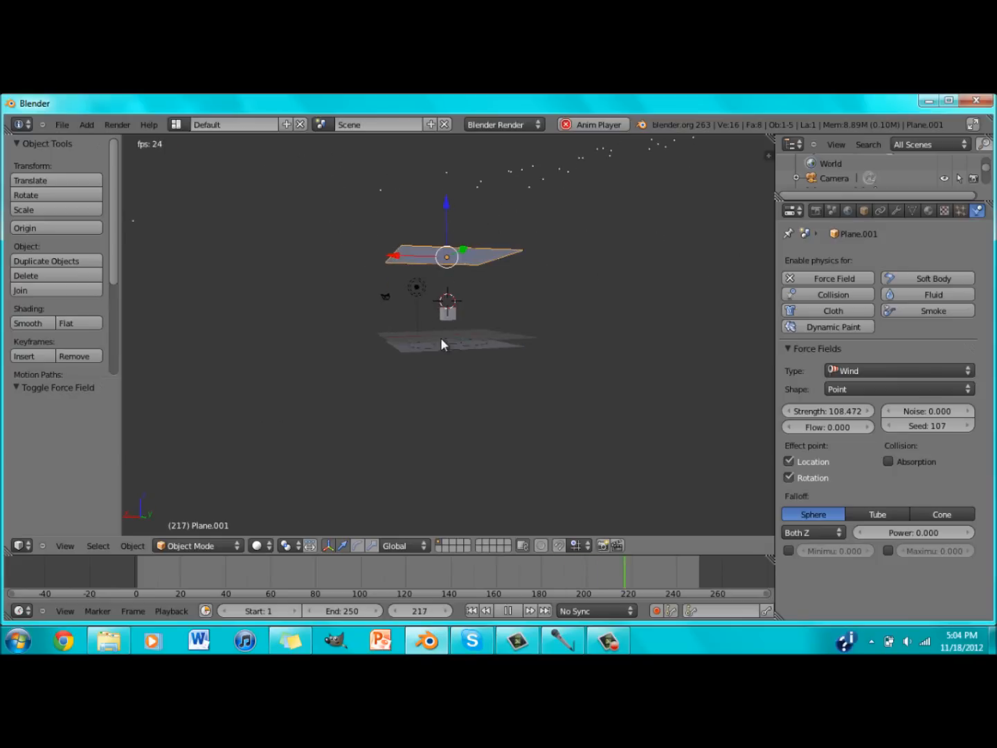
Step: Select the base plane and reduce its vortex strength to about 12.487
right_click(440, 338)
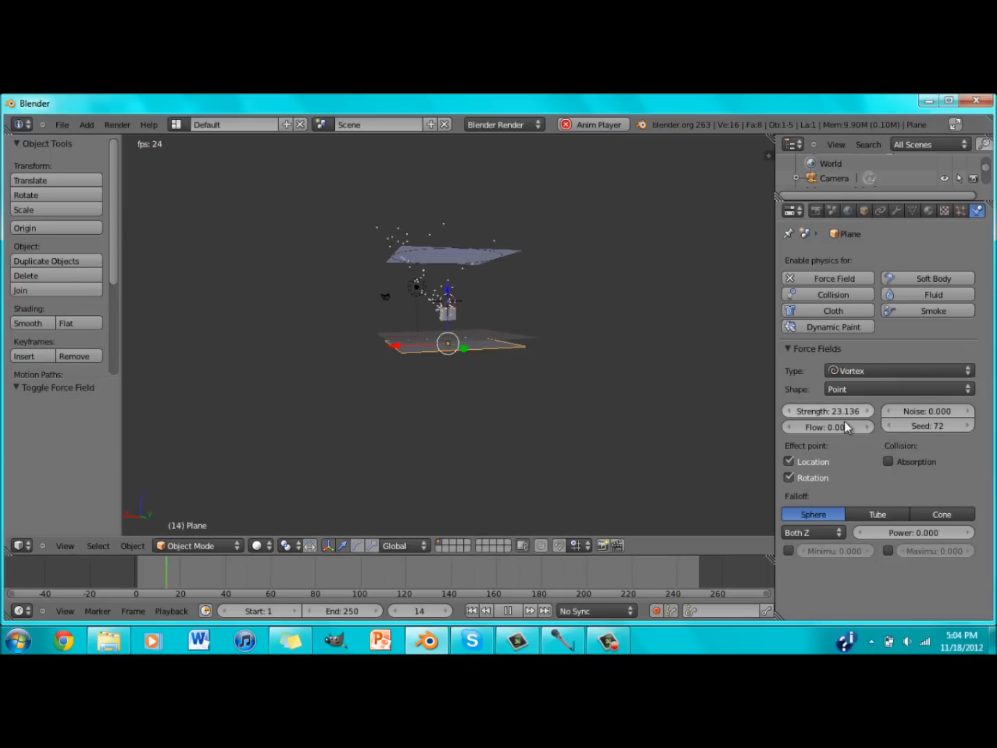
left_click_drag(856, 414, 796, 418)
middle_click_drag(529, 384, 419, 388)
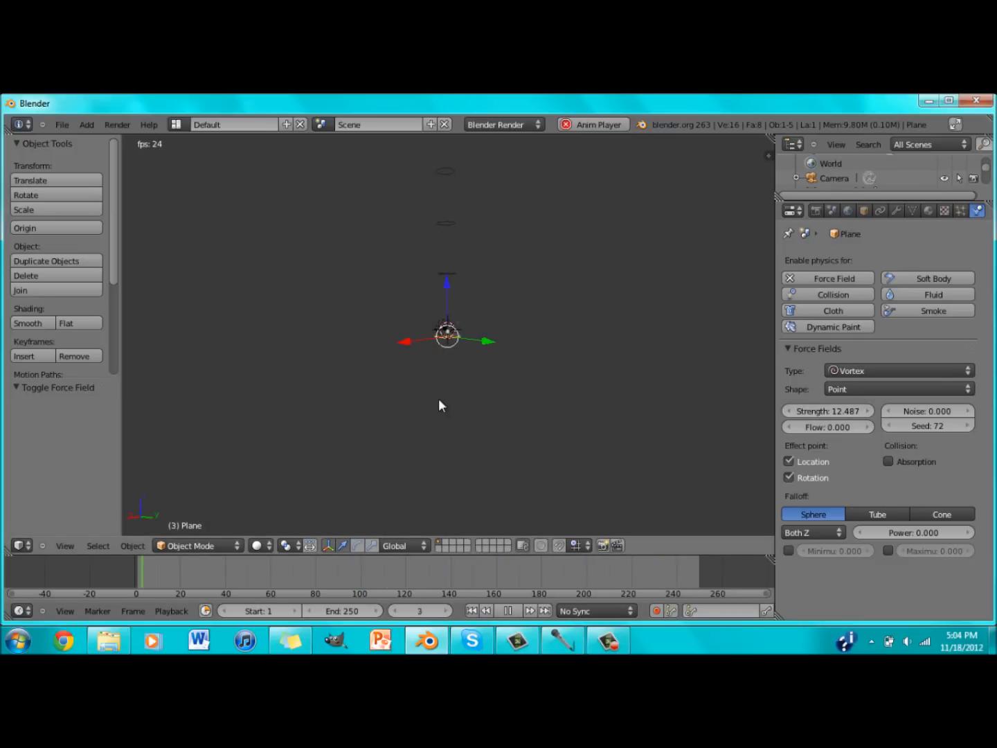
Step: Open the file tornadoblend.blend from the Documents folder
key("ctrl+o")
left_click(306, 507)
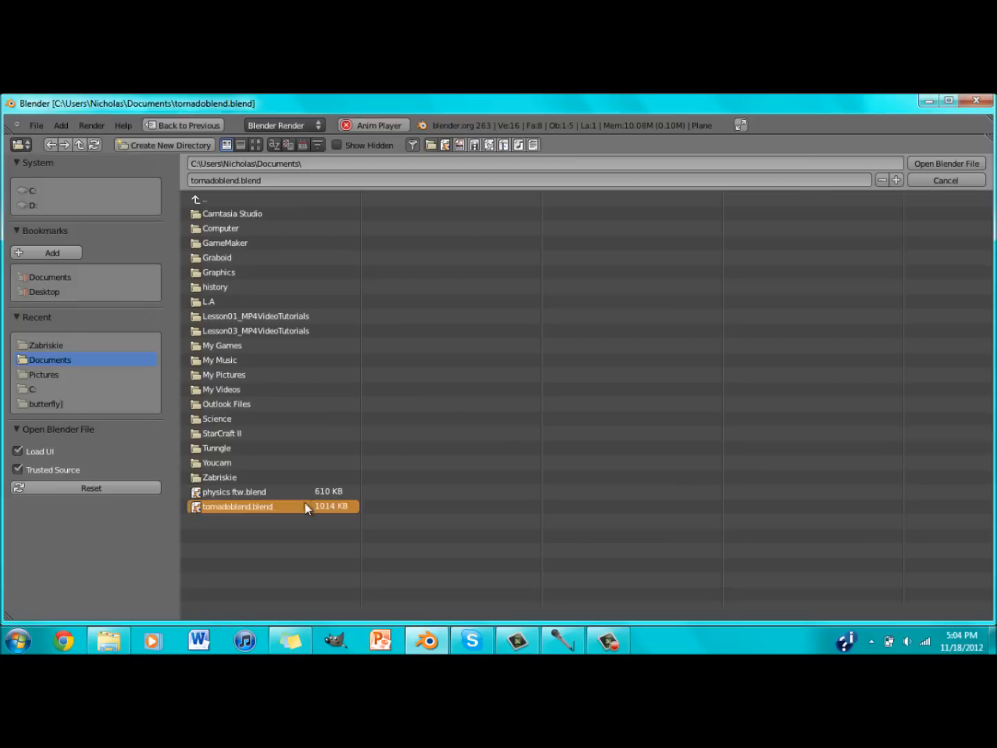
left_click(306, 506)
scroll(503, 322, "up", 10)
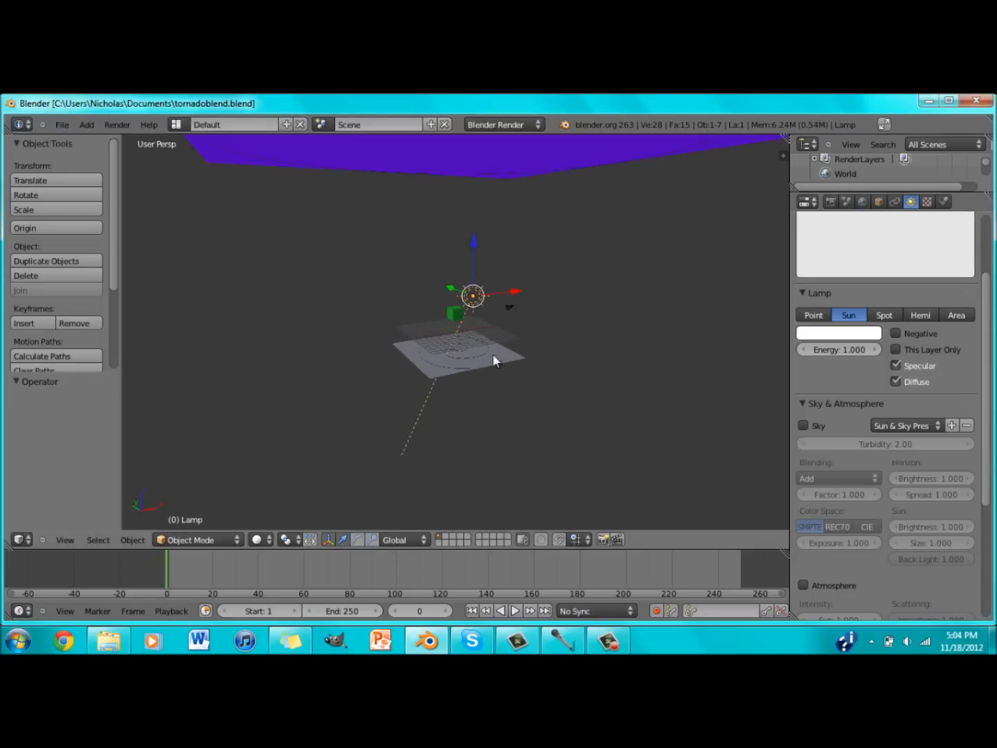
Step: Select the lower plane and examine its force field settings in the physics properties
right_click(479, 354)
scroll(565, 346, "up", 3)
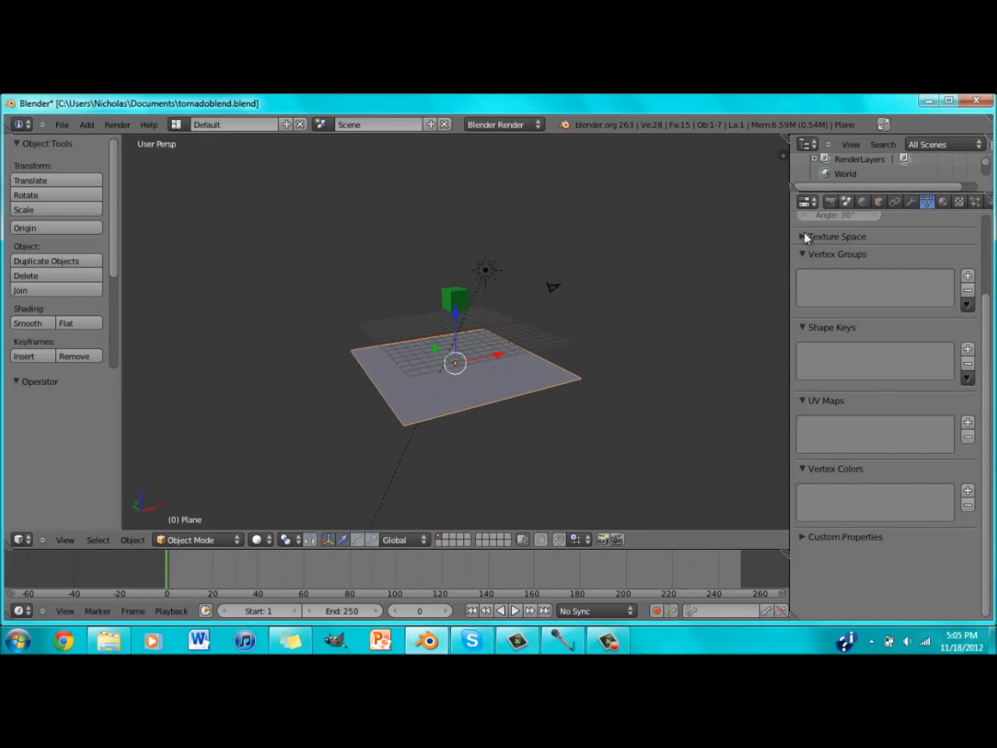
left_click_drag(790, 236, 747, 236)
left_click(951, 202)
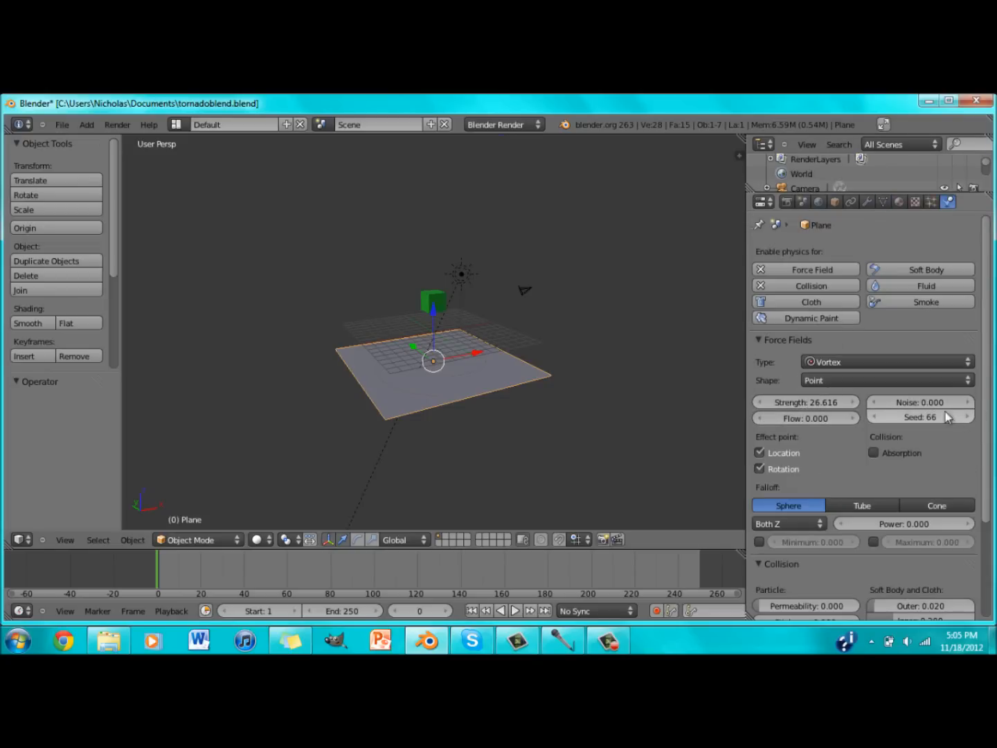
scroll(448, 271, "up", 1)
Step: Examine the force field settings of the large purple upper plane and play the tornado simulation
right_click(462, 221)
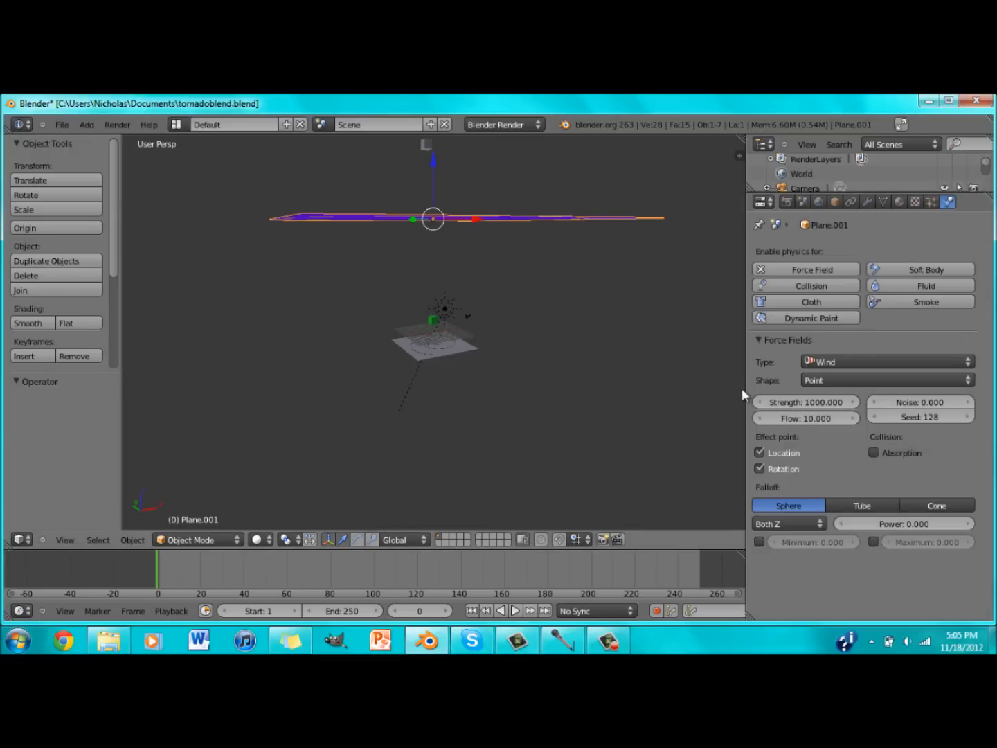
left_click(515, 610)
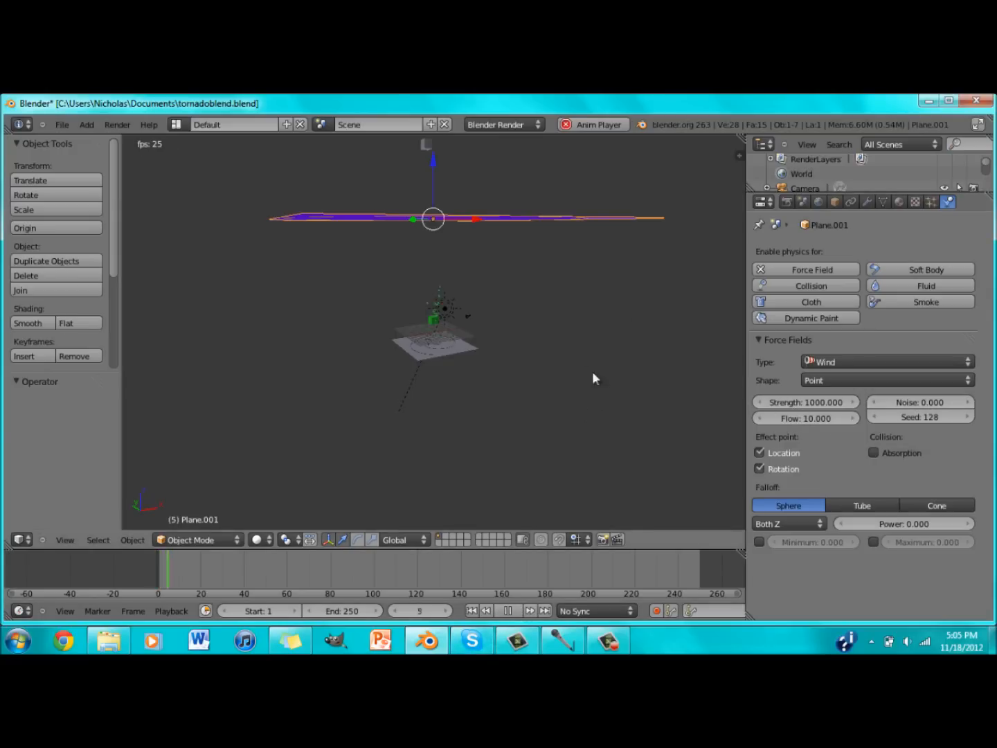
middle_click_drag(527, 326, 383, 252)
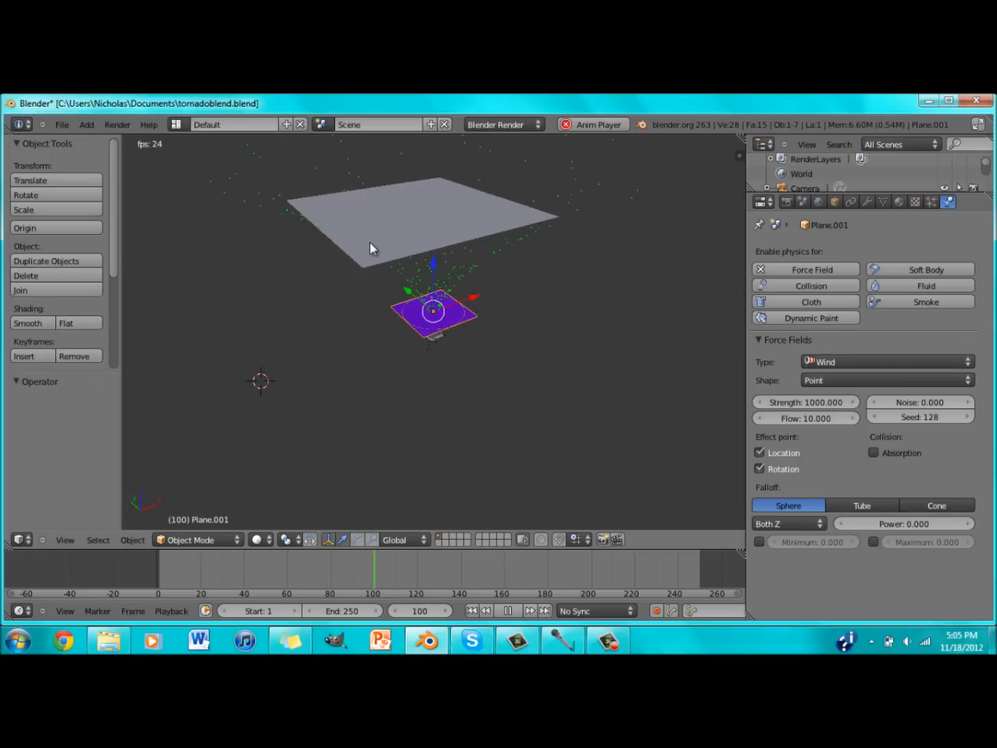
Step: Start a new file from the start-up file and load the factory settings
key("ctrl+n")
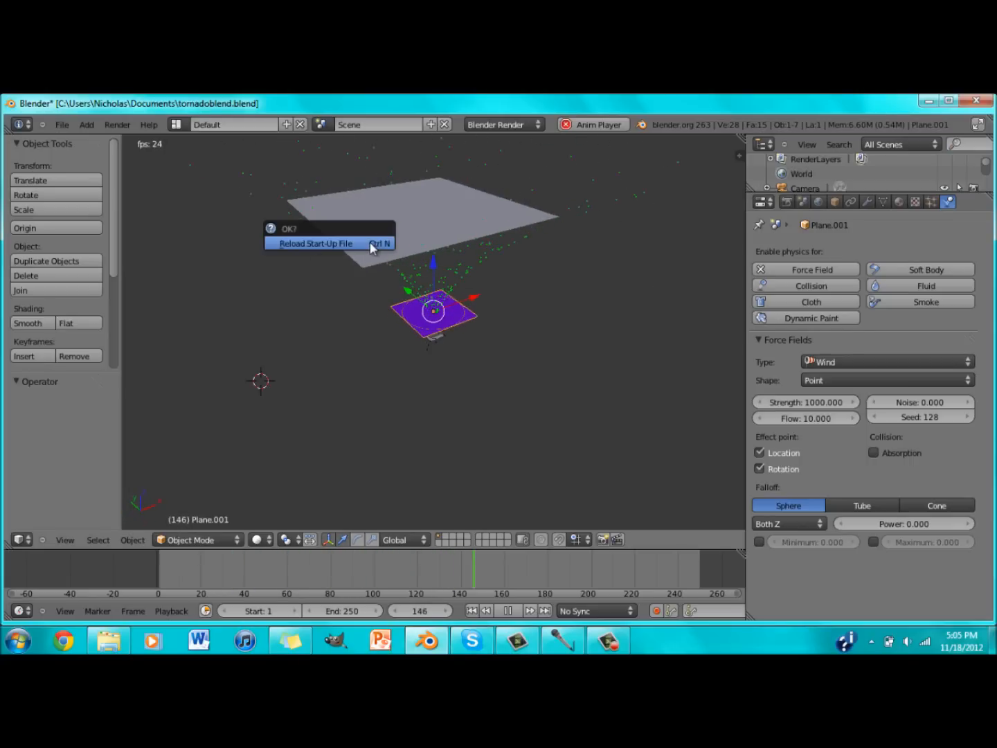
left_click(370, 242)
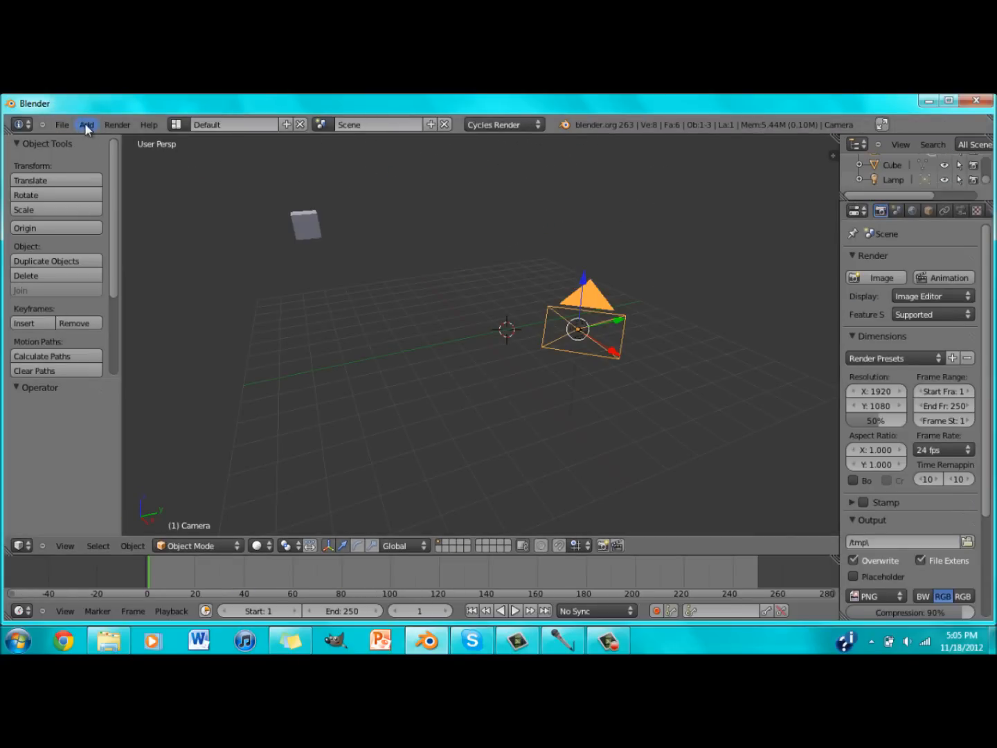
left_click(61, 125)
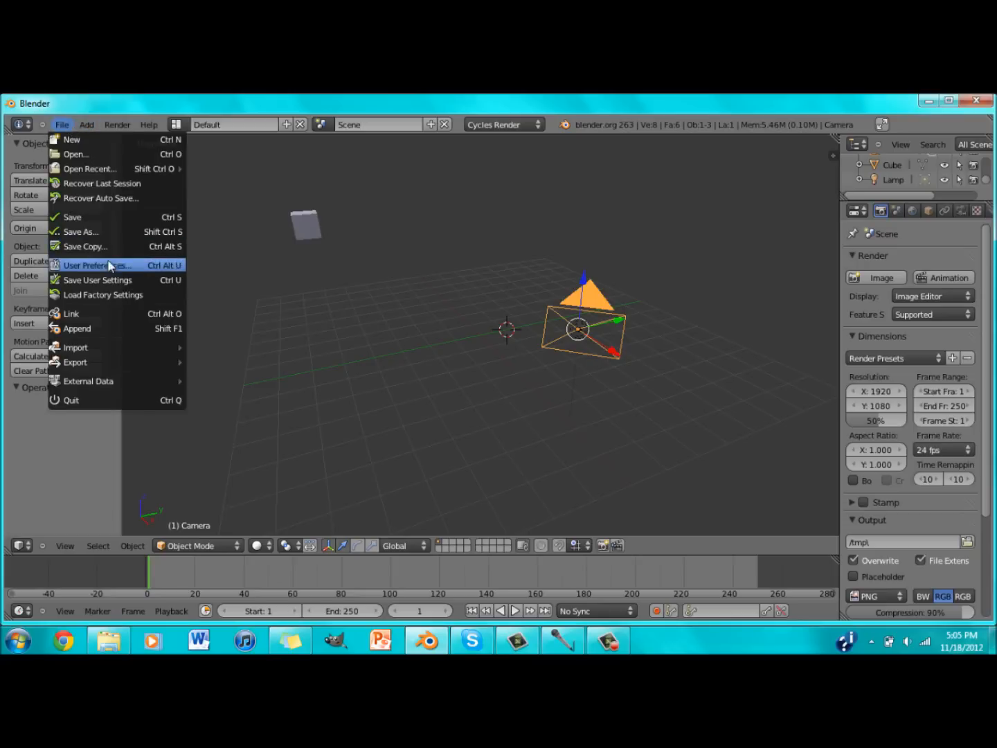
left_click(96, 296)
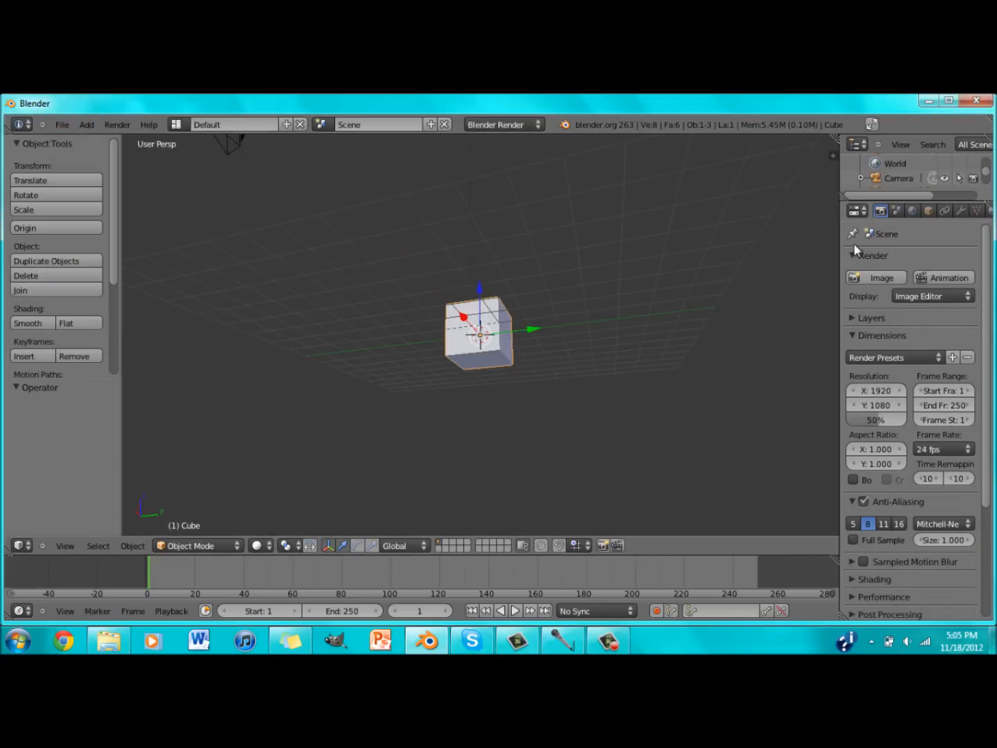
Step: Look through the modifiers available for the default cube
left_click(961, 211)
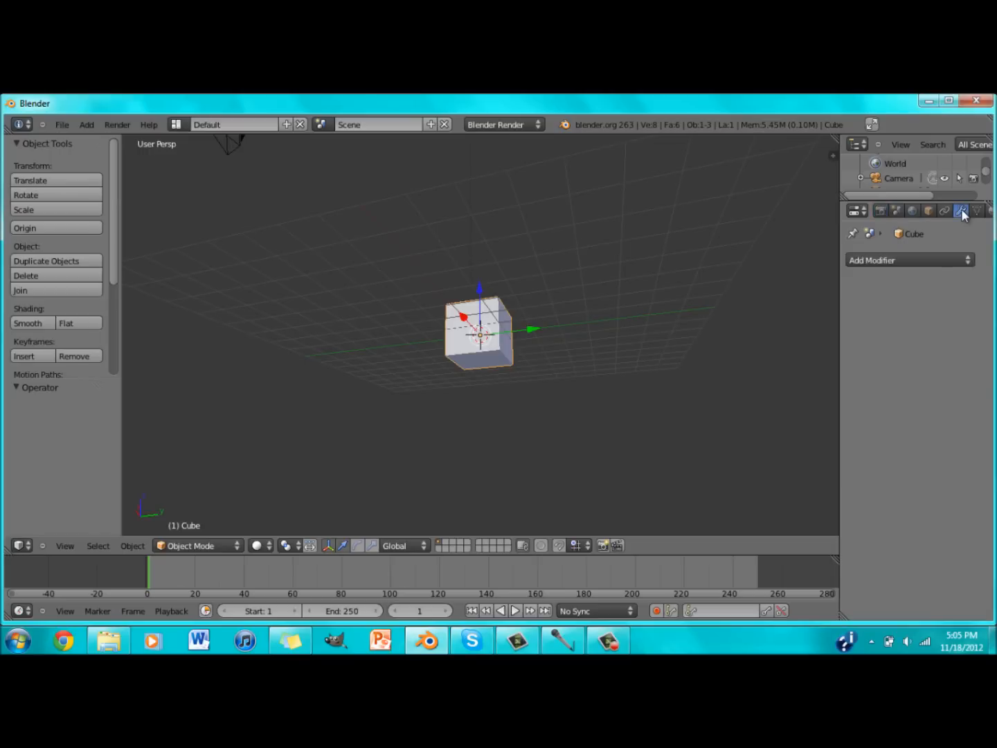
left_click(908, 260)
key("Escape")
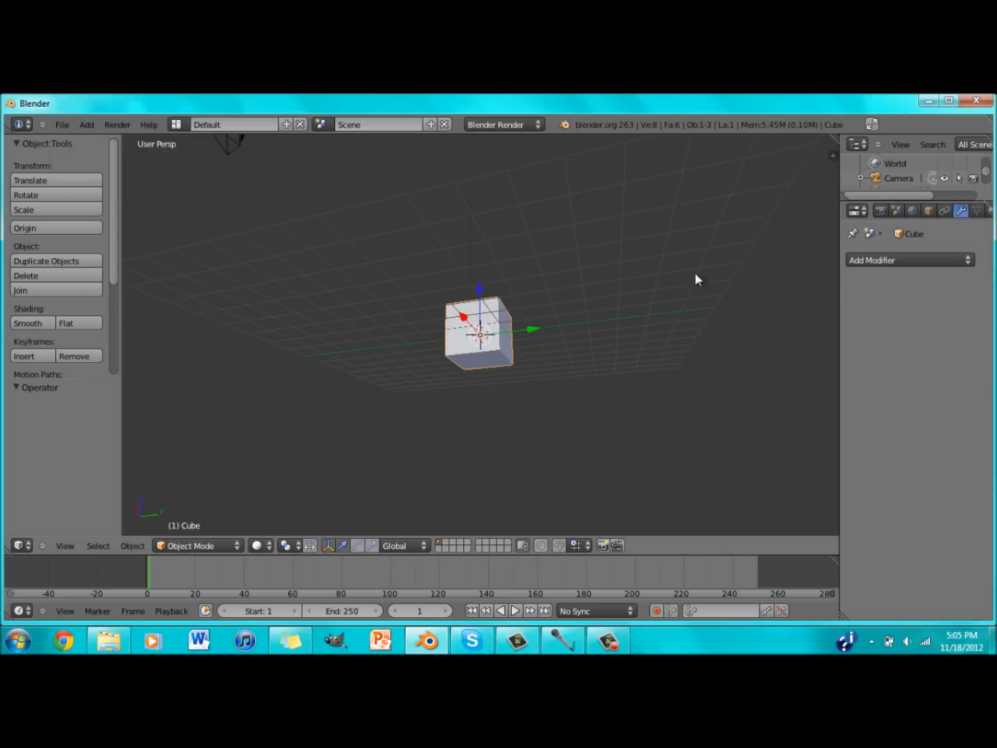
left_click(889, 263)
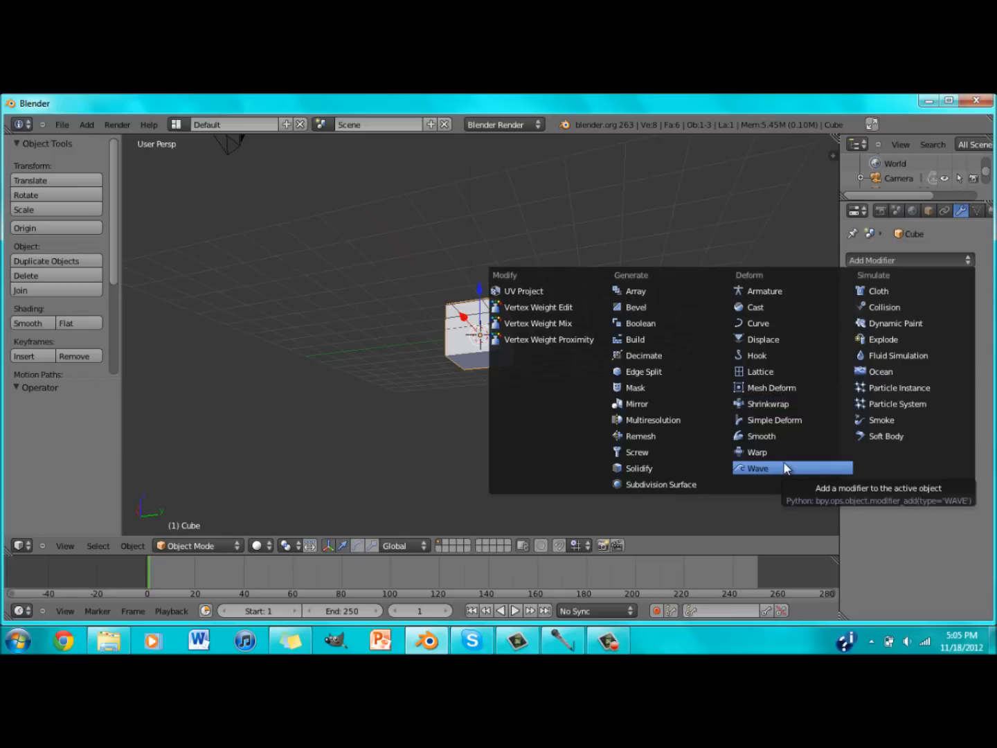
middle_click_drag(559, 405, 592, 436)
mouse_move(755, 347)
middle_mouse_down()
mouse_move(713, 372)
mouse_move(741, 358)
middle_mouse_up()
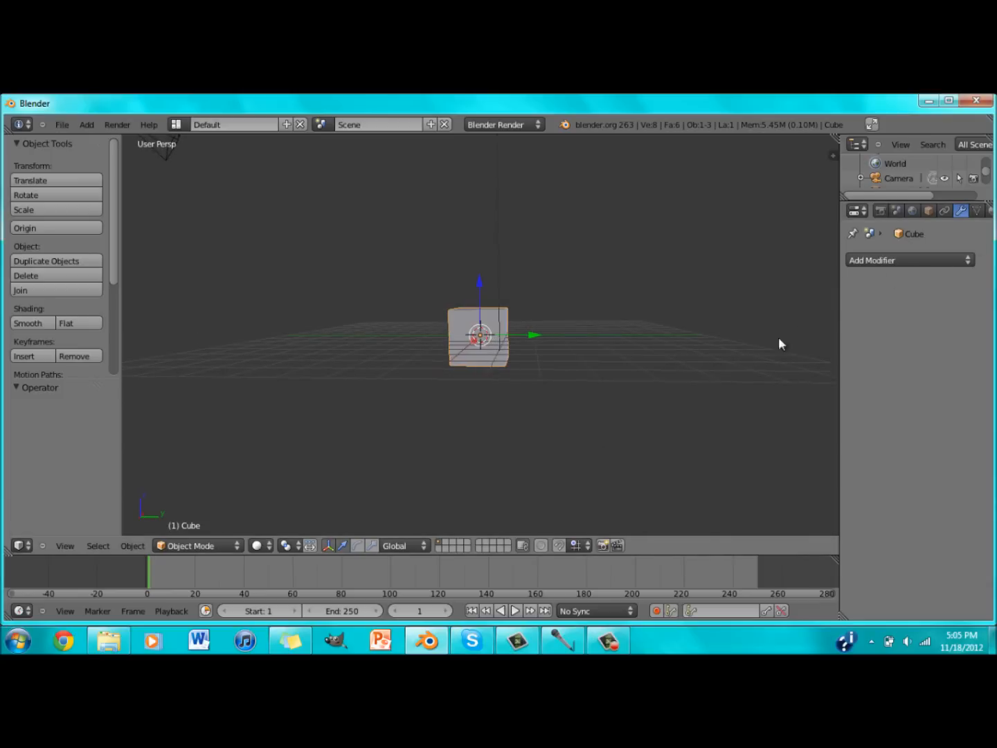
middle_click_drag(494, 336, 512, 338)
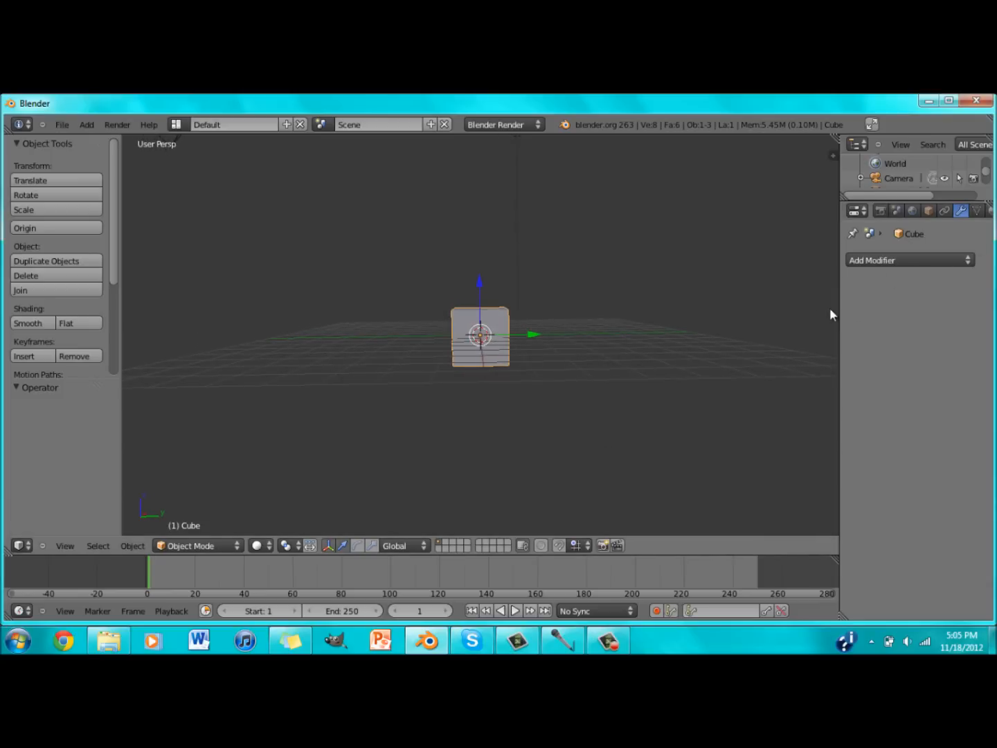
Step: Add a Wave modifier to the cube and play the animation
left_click(889, 266)
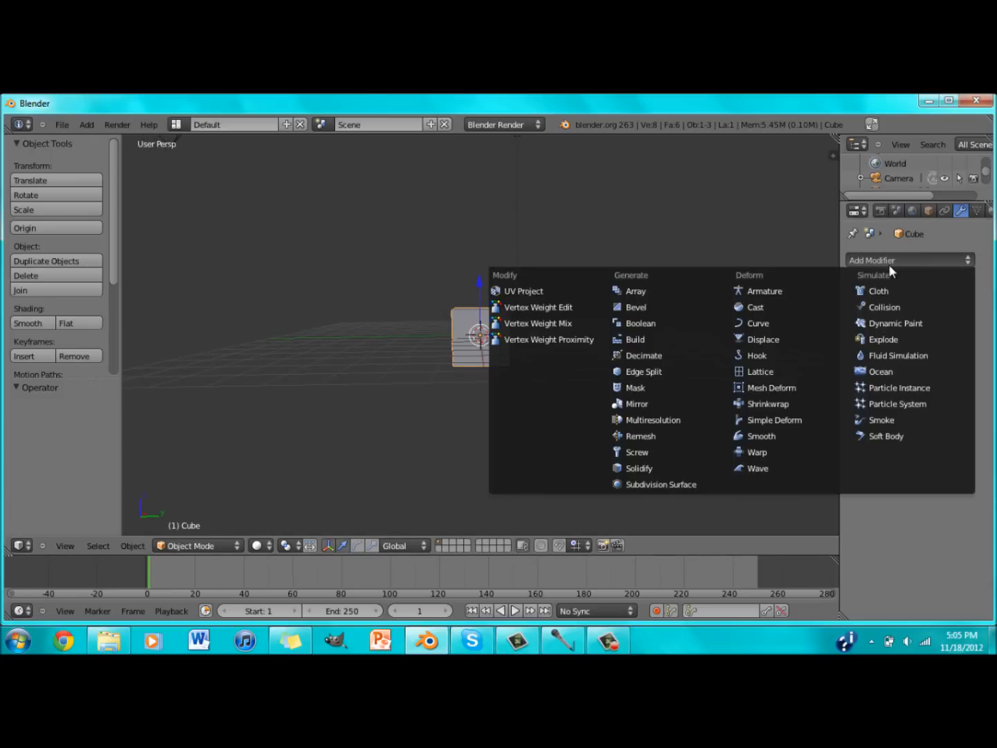
left_click(766, 466)
left_click(516, 610)
middle_click_drag(502, 360, 516, 402)
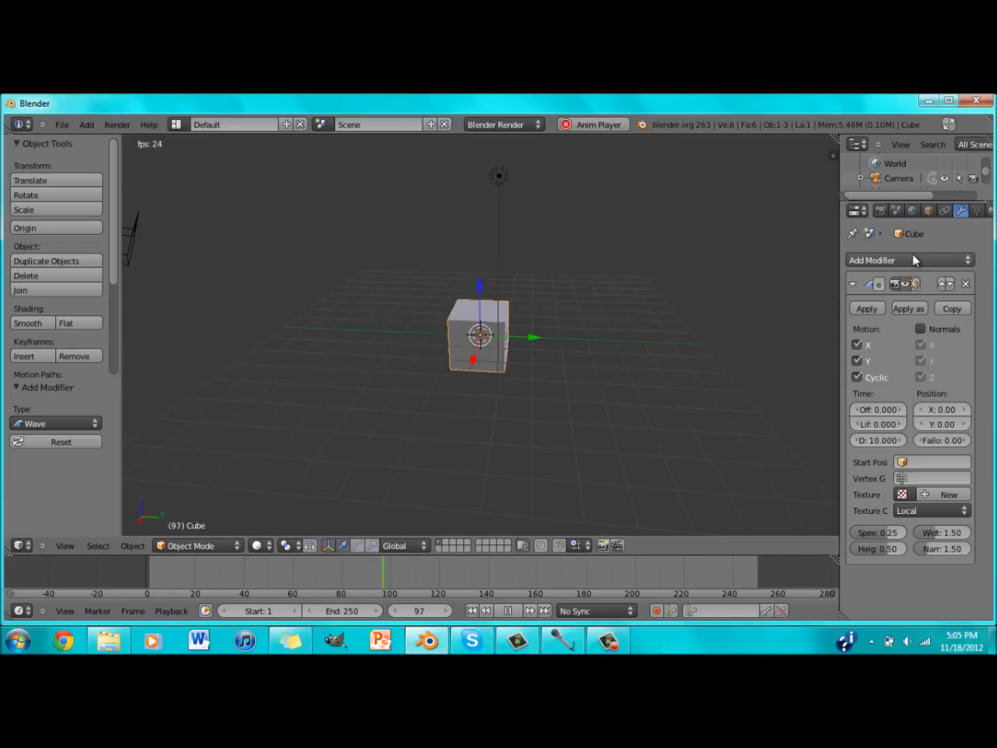
Step: Add an Ocean modifier to the cube and view the whole surface
left_click(913, 257)
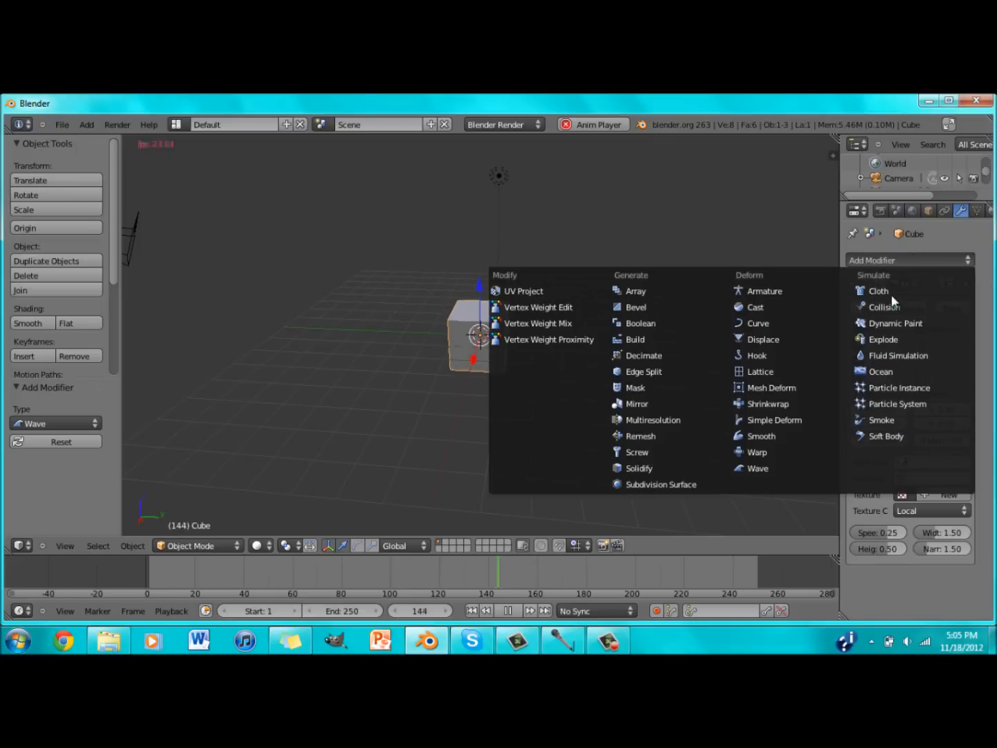
left_click(888, 372)
scroll(566, 447, "down", 5)
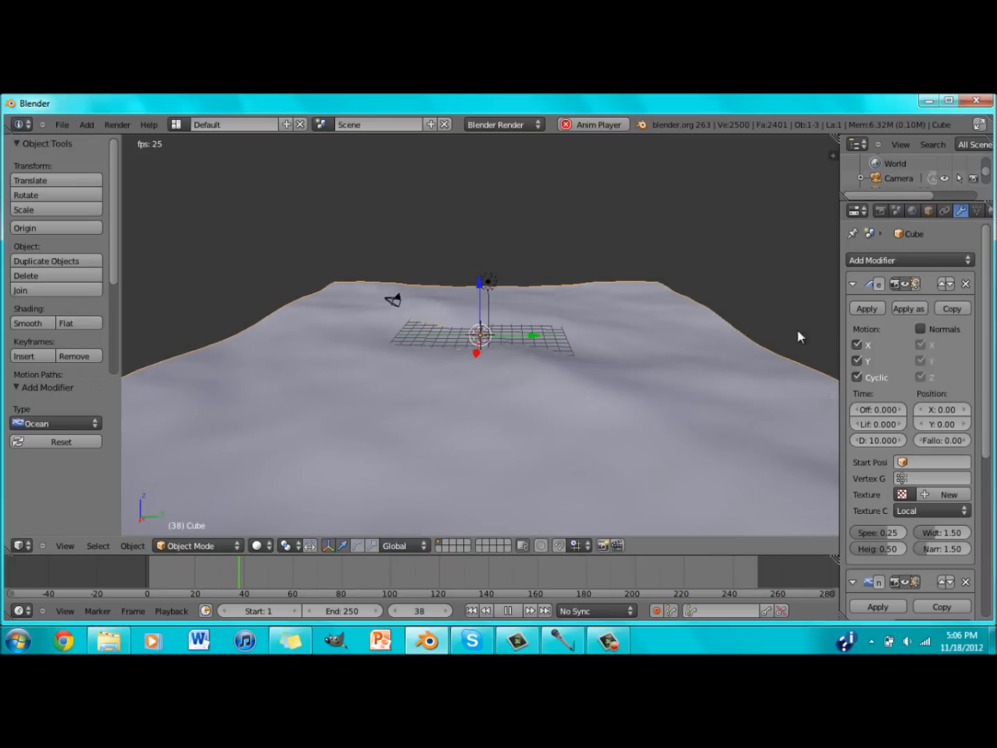
Step: Apply the cube's Wave modifier and move playback to about frame 240
scroll(890, 418, "down", 3)
scroll(885, 432, "up", 3)
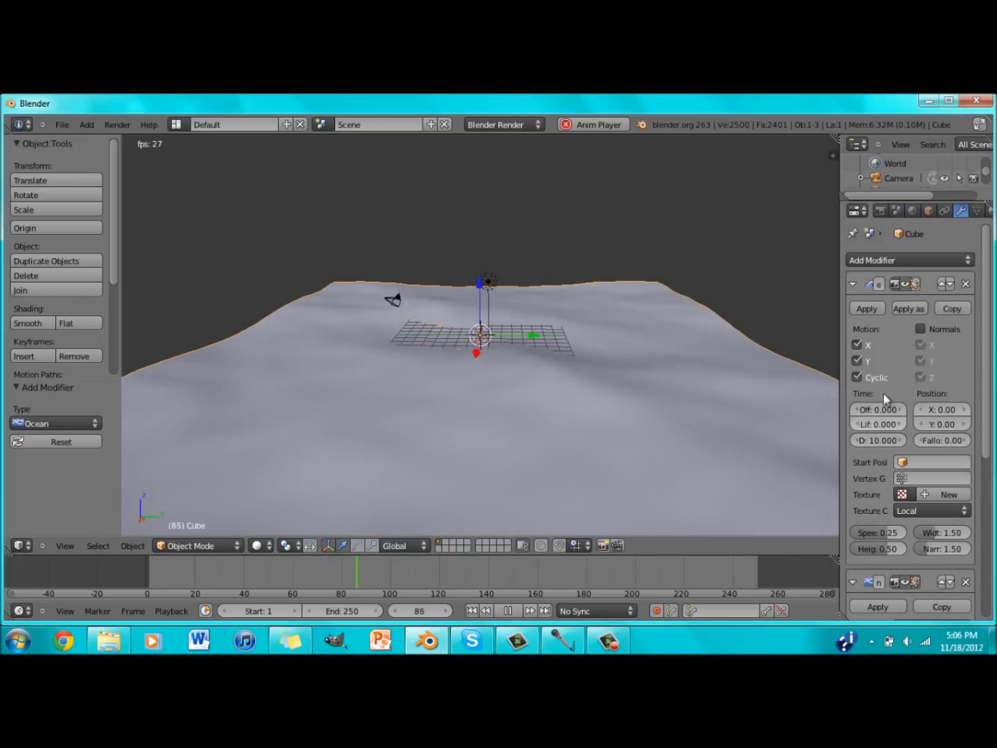
left_click(868, 308)
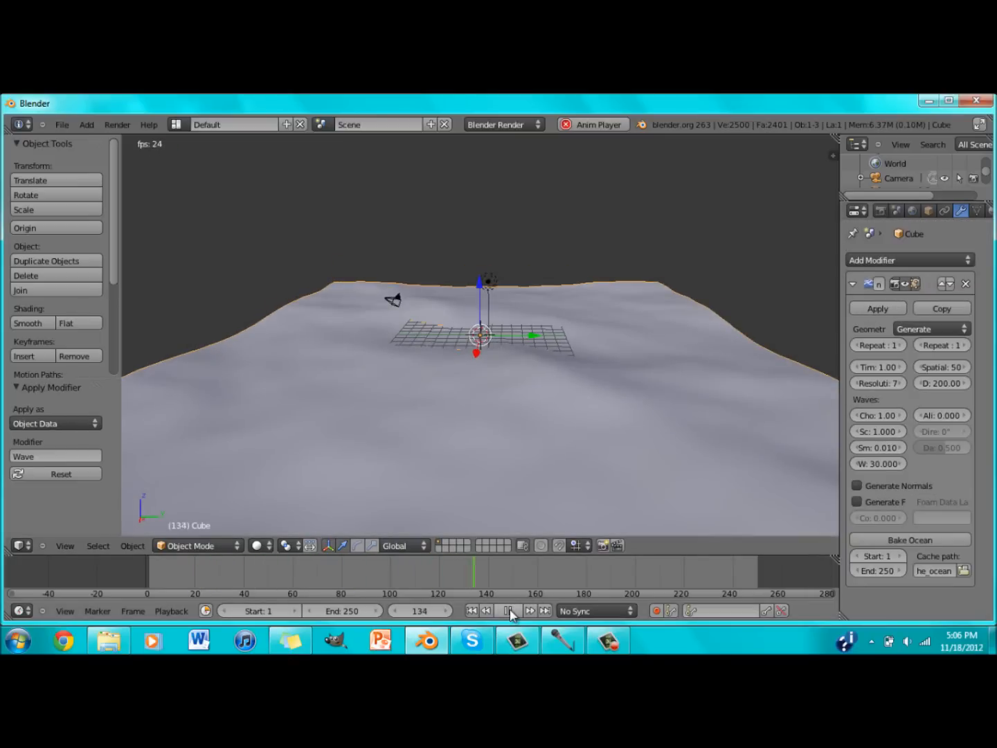
left_click(727, 569)
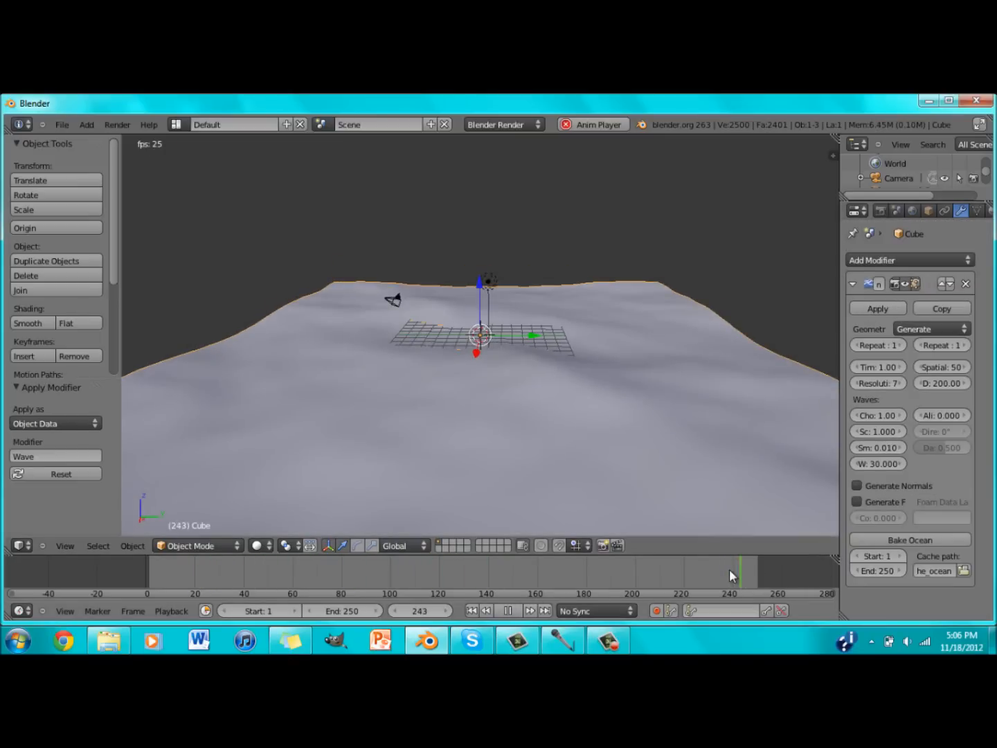
Step: Add another Wave modifier to the cube, combined with its Ocean modifier, and view the animated surface
left_click(882, 257)
left_click(767, 465)
scroll(767, 465, "down", 5)
middle_click_drag(582, 415, 620, 408)
scroll(441, 421, "up", 4)
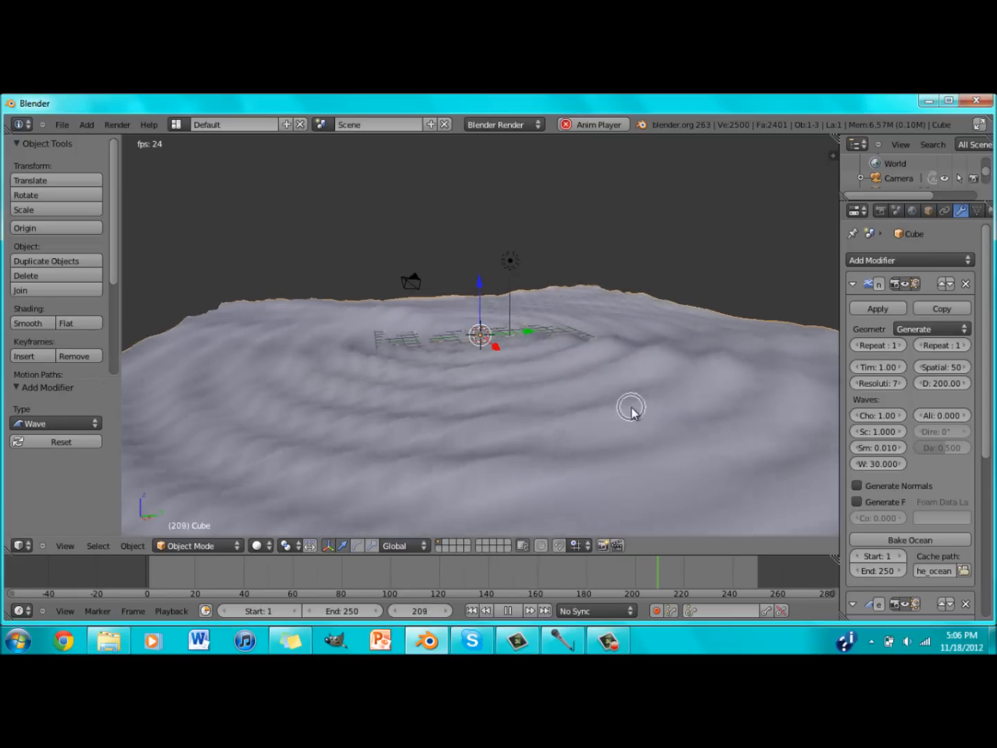
Step: Undo the Wave and Ocean modifier changes back to the plain cube without modifiers
key("ctrl+z")
key("ctrl+z")
key("ctrl+z")
key("ctrl+z")
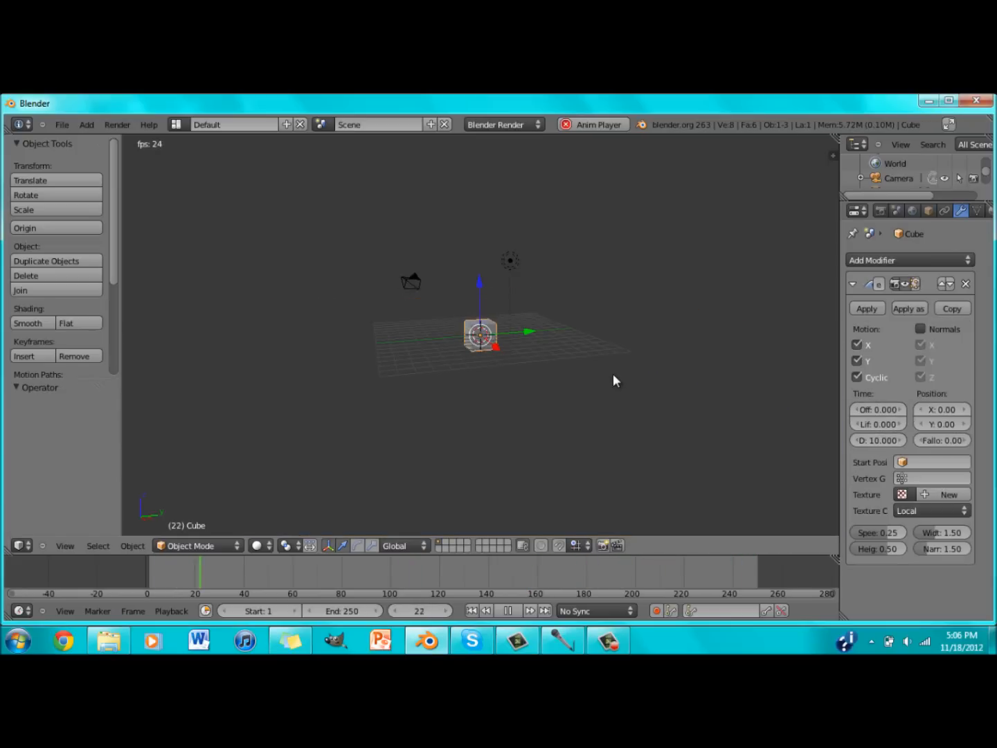
key("ctrl+z")
scroll(590, 377, "up", 4)
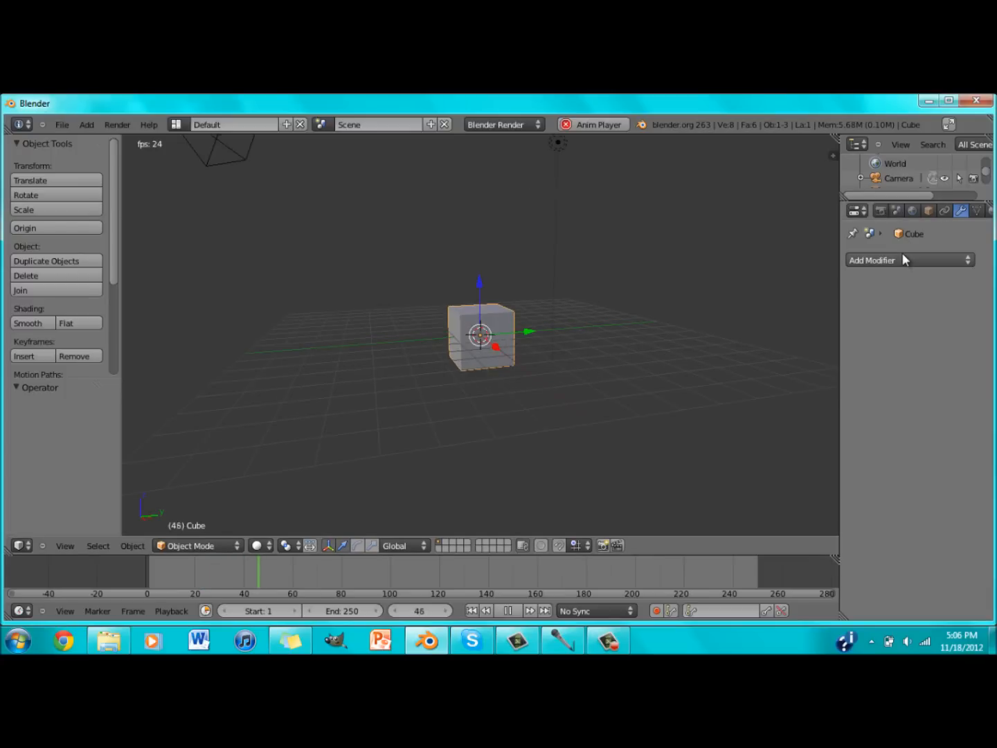
Step: Add a Screw modifier to the cube
left_click(903, 259)
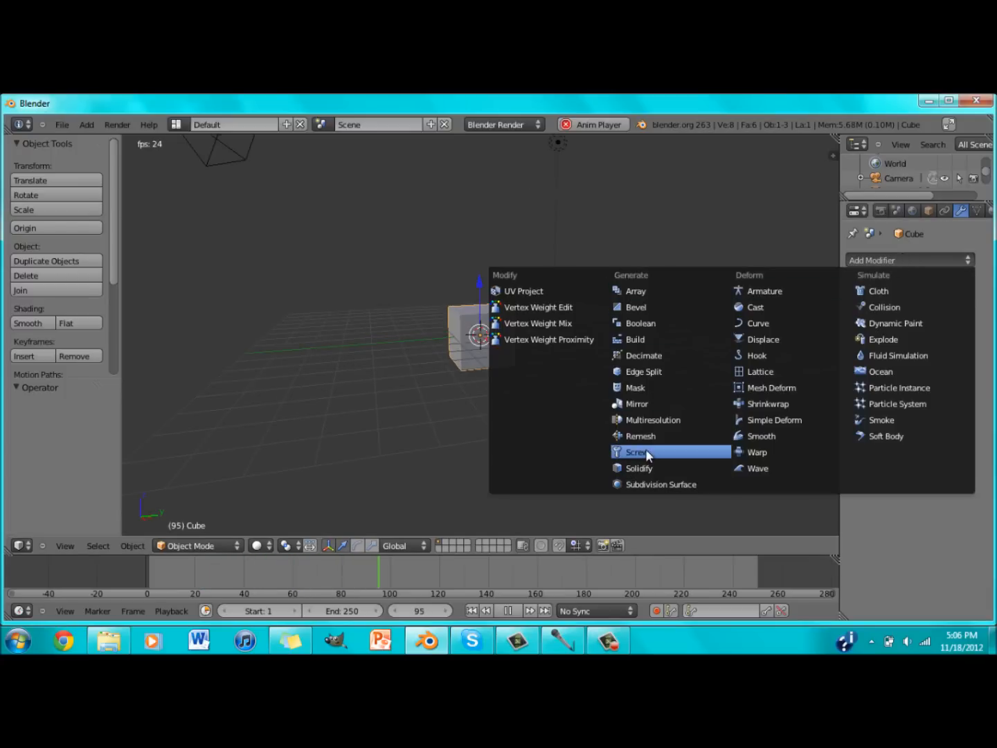
left_click(875, 262)
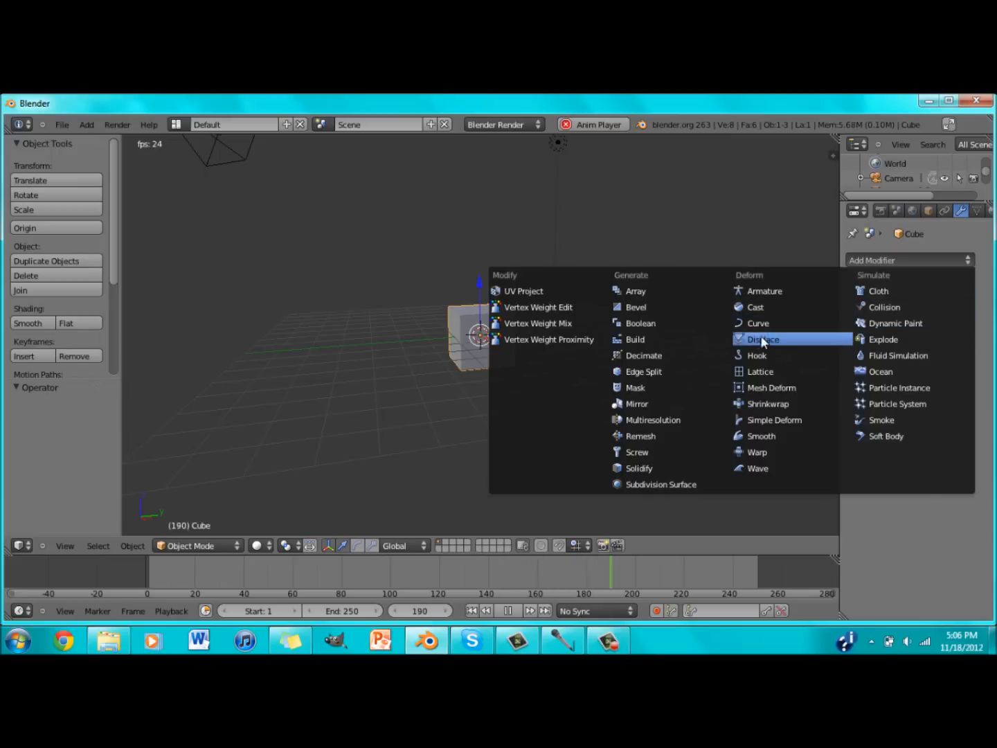
left_click(659, 452)
Step: Examine the screwed cube shape from above, from the side, from below and close up
middle_click_drag(625, 462, 543, 326)
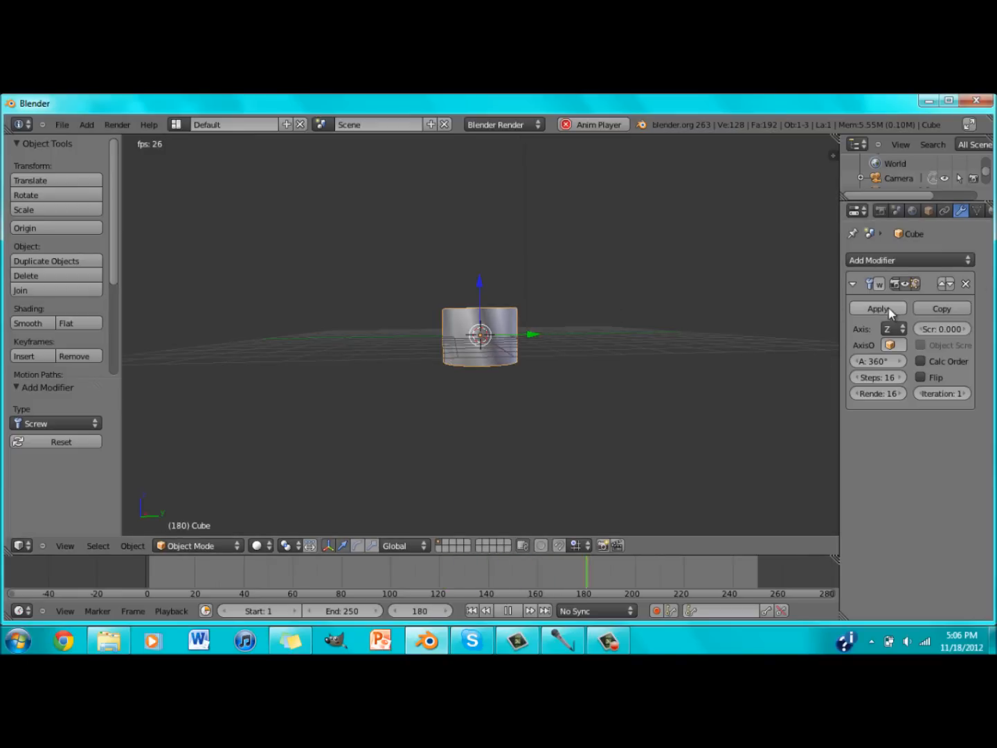
middle_click_drag(486, 360, 551, 501)
scroll(572, 487, "up", 5)
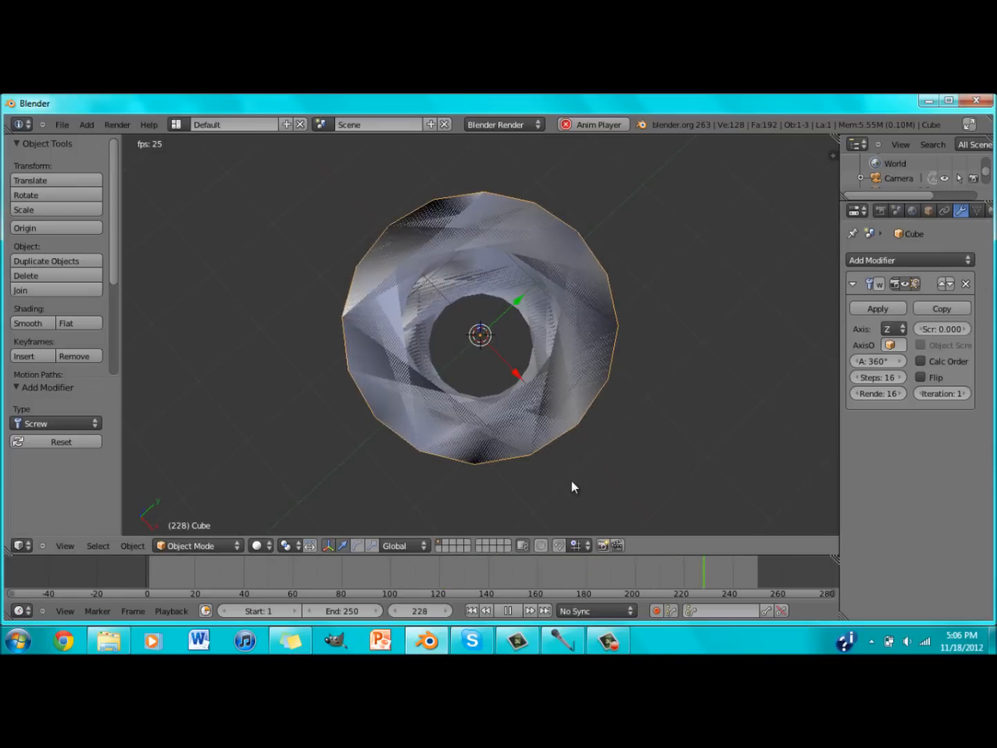
scroll(546, 422, "up", 4)
middle_click_drag(547, 421, 503, 356)
scroll(503, 355, "down", 2)
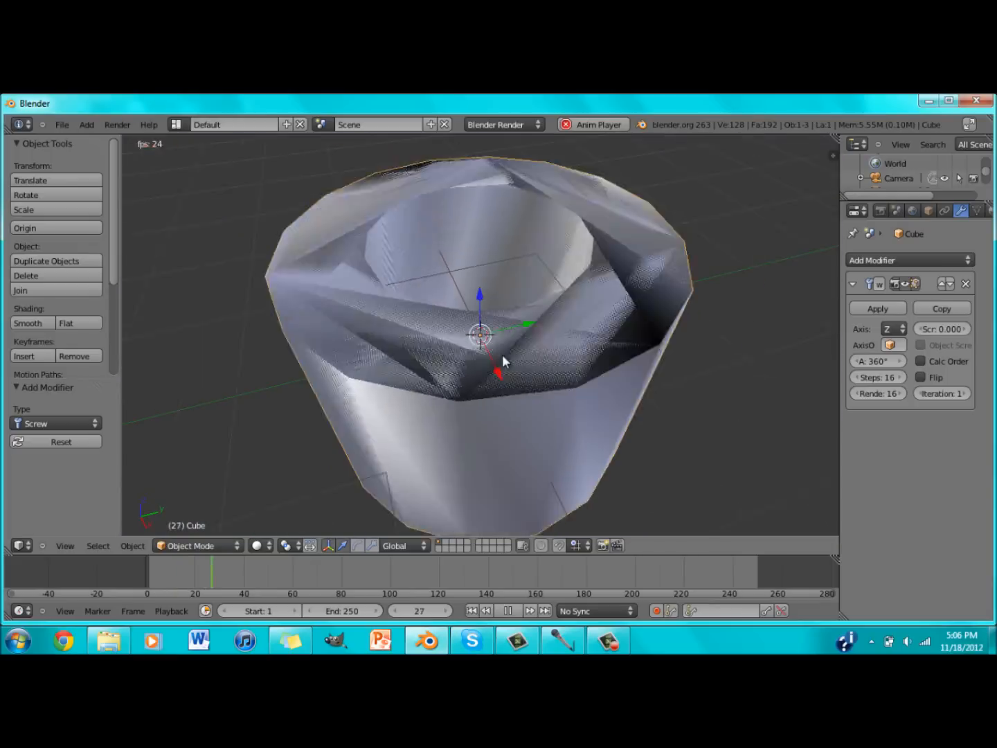
scroll(502, 355, "down", 5)
middle_click_drag(498, 208, 515, 192)
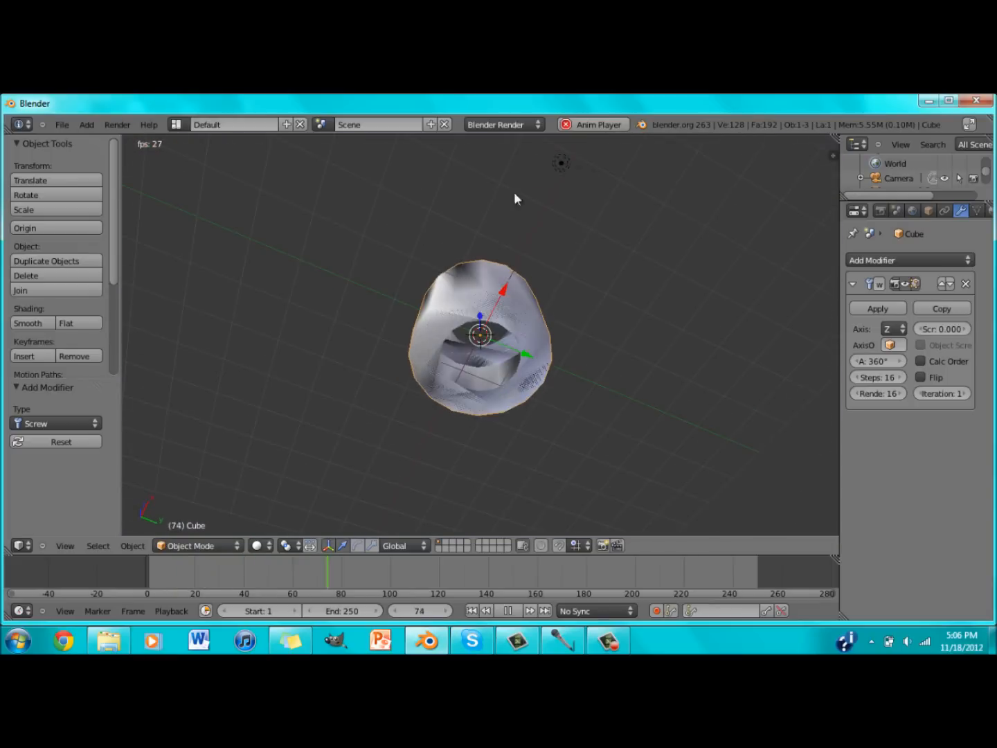
middle_click_drag(575, 341, 590, 190)
middle_click_drag(592, 283, 607, 251)
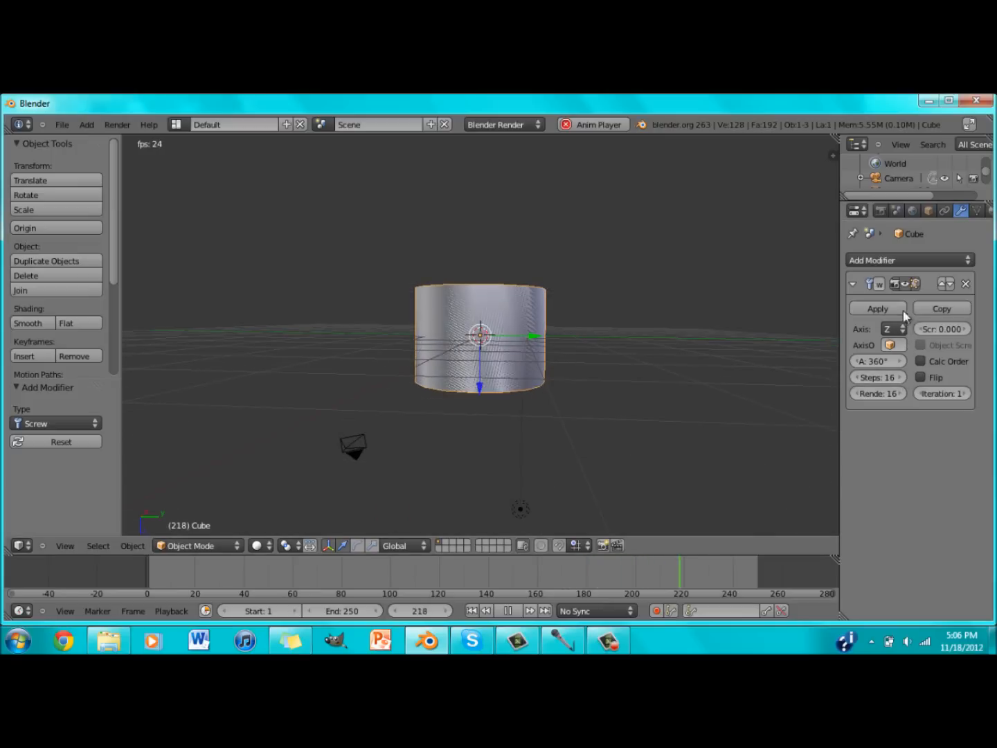
Step: Set the iterations of the cube's Screw modifier to 7
left_click(935, 394)
type("5")
key("Return")
left_click(967, 393)
left_click(967, 393)
middle_click_drag(626, 500, 694, 439)
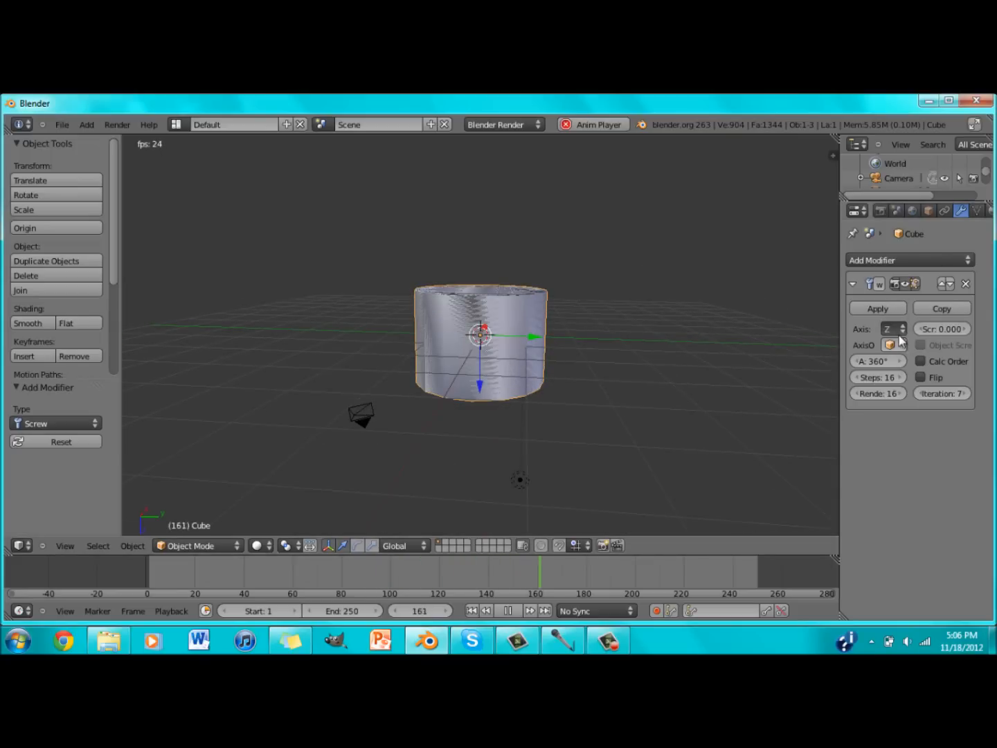
Step: Add a Build modifier to the cube after its Screw modifier and view the animated build
left_click(948, 261)
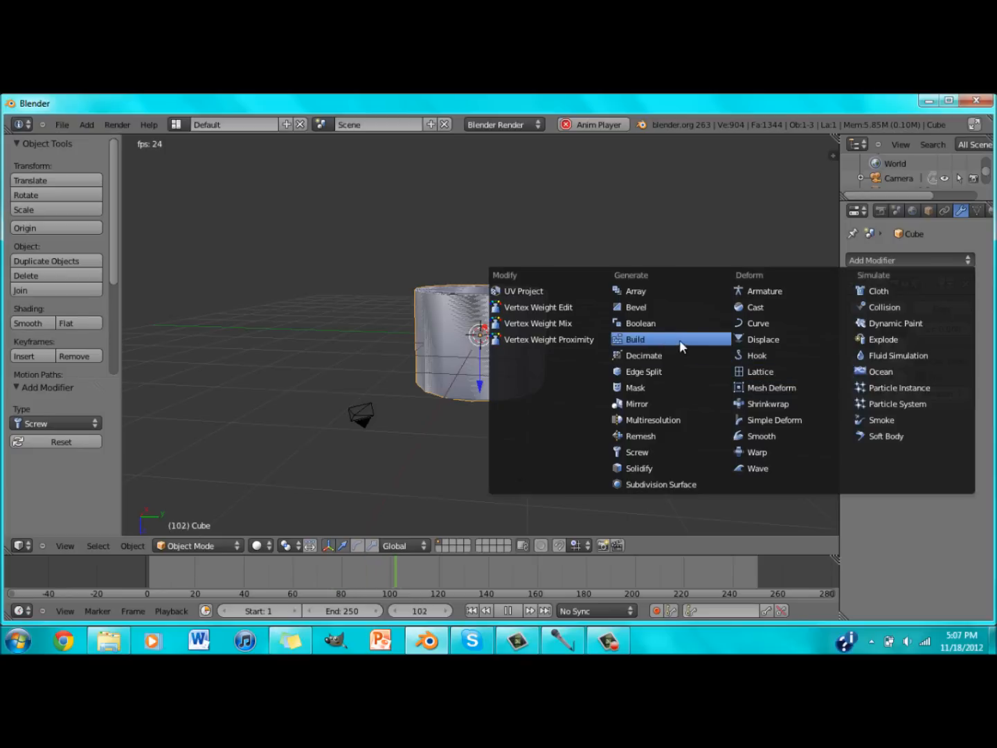
left_click(639, 338)
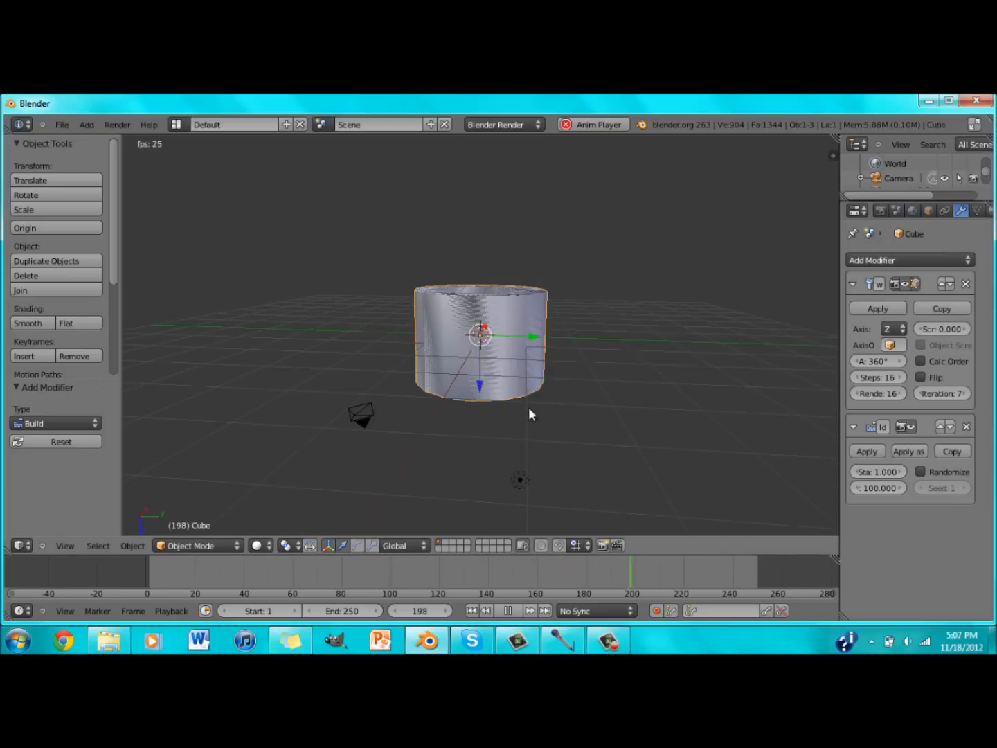
scroll(601, 423, "down", 2)
middle_click_drag(601, 423, 585, 467)
middle_click_drag(623, 566, 599, 481)
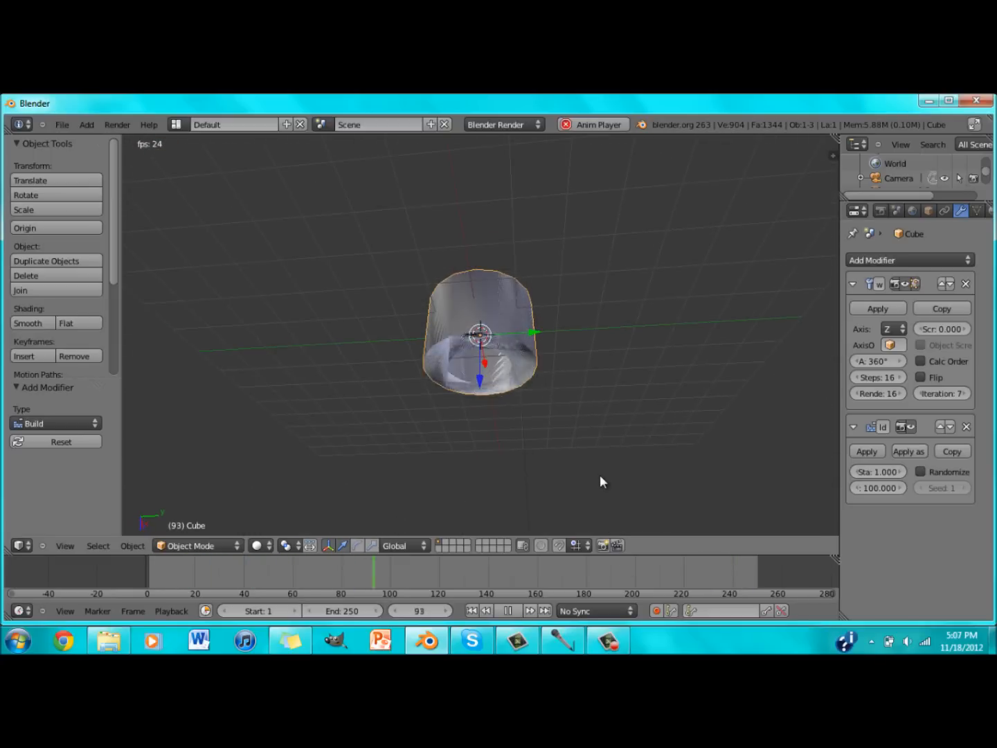
Step: Add a UV sphere and move it along the Z axis clear of the cube
left_click(96, 125)
mouse_move(99, 138)
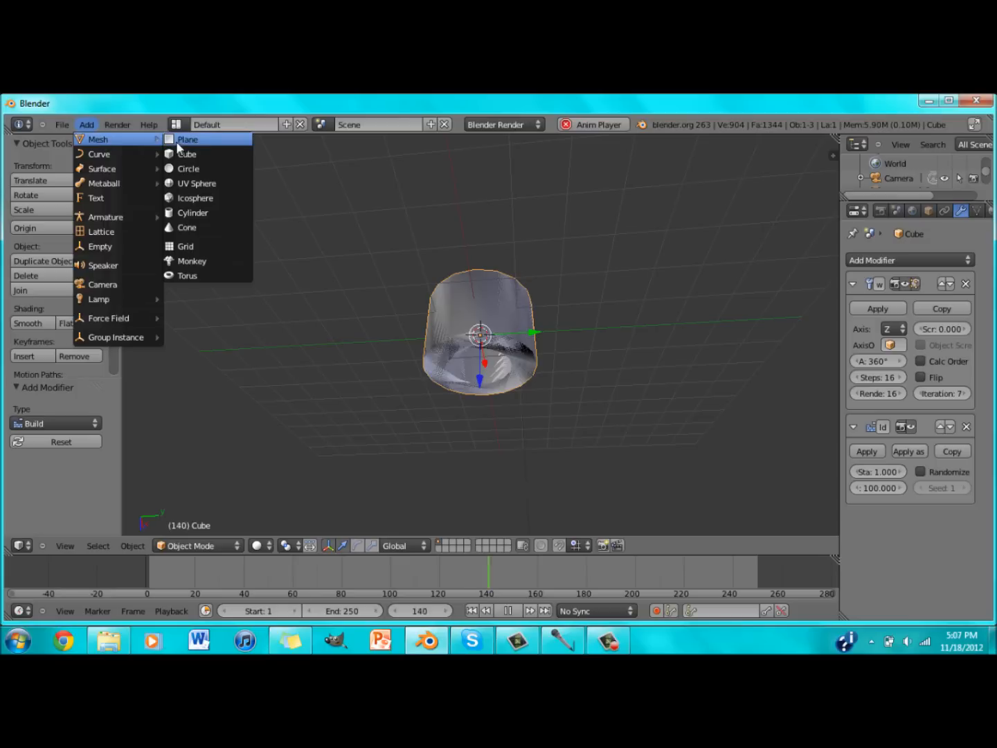
left_click(209, 184)
left_click_drag(483, 393, 502, 491)
Step: Delete the screwed cube
right_click(483, 342)
key("x")
left_click(464, 339)
Step: Move the UV sphere by about -6.95 units along the Z axis
right_click(486, 408)
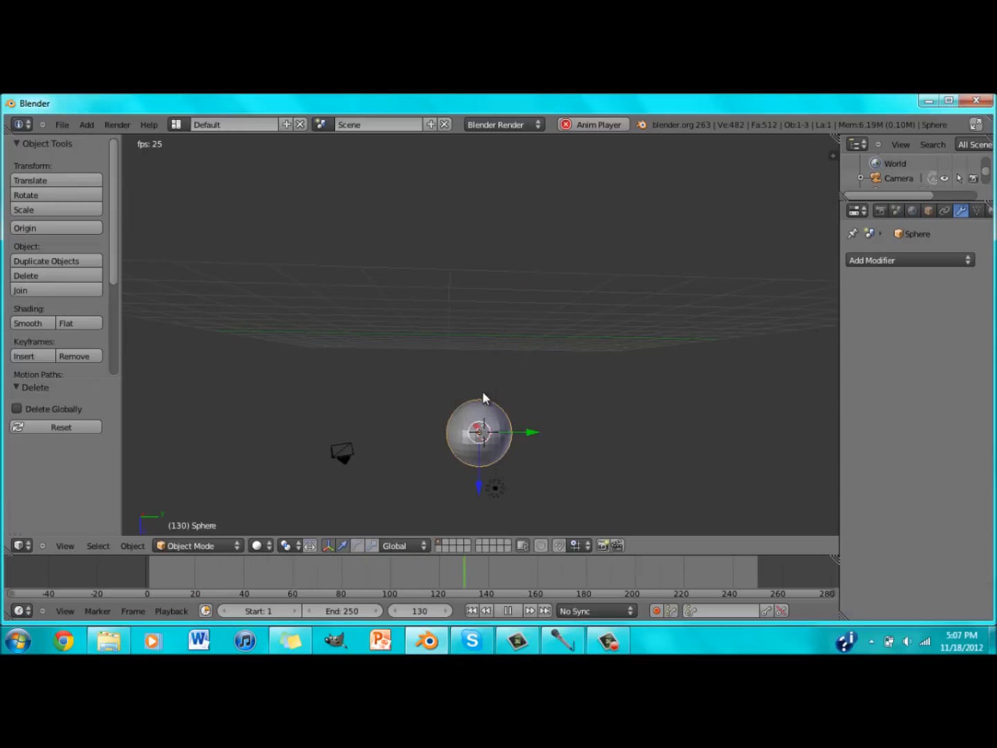
left_click_drag(481, 488, 492, 266)
middle_click_drag(492, 266, 476, 358)
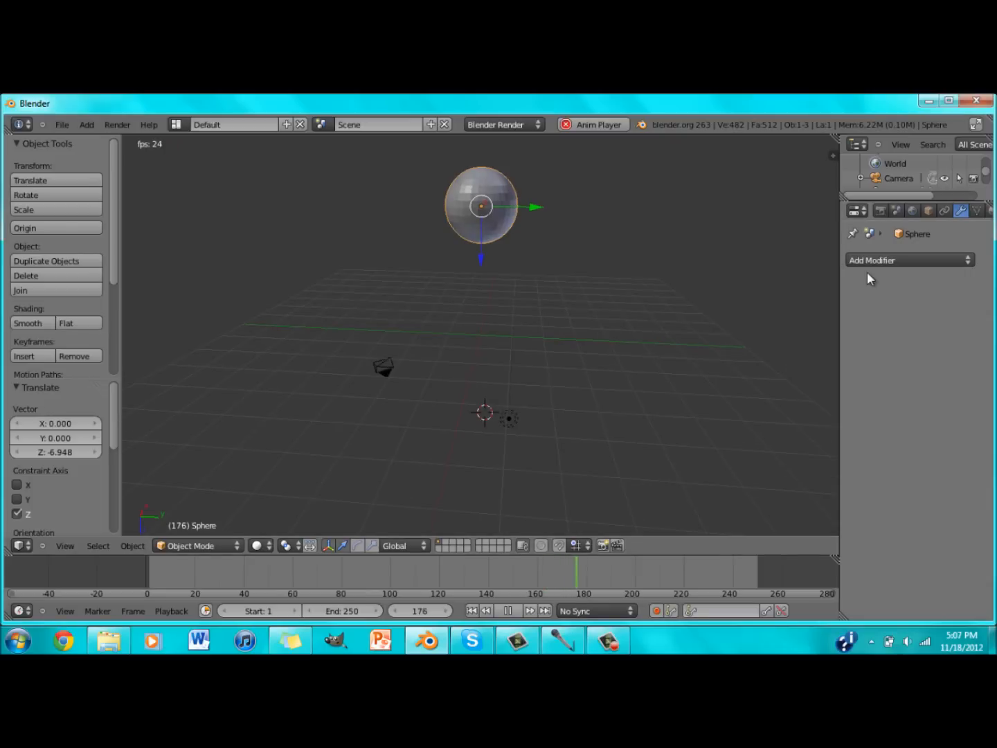
Step: Add a Screw modifier to the UV sphere and view the resulting shape
left_click(869, 261)
left_click(644, 452)
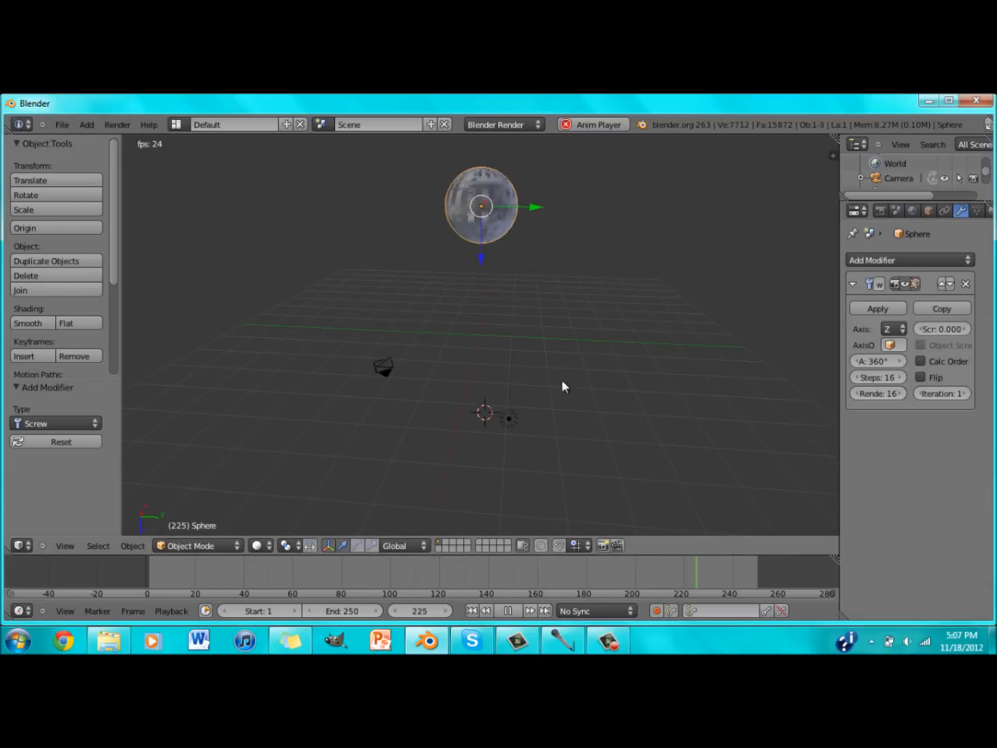
scroll(536, 306, "down", 3)
mouse_move(536, 306)
middle_mouse_down()
mouse_move(552, 310)
mouse_move(542, 293)
middle_mouse_up()
scroll(542, 293, "up", 4)
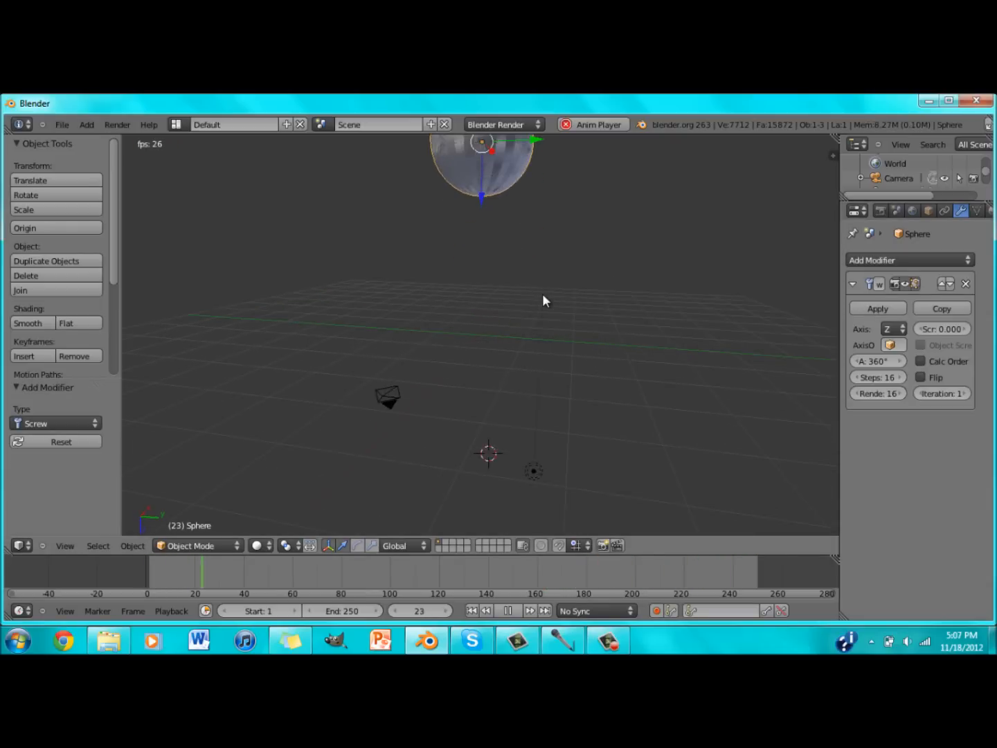
middle_click_drag(608, 307, 738, 242)
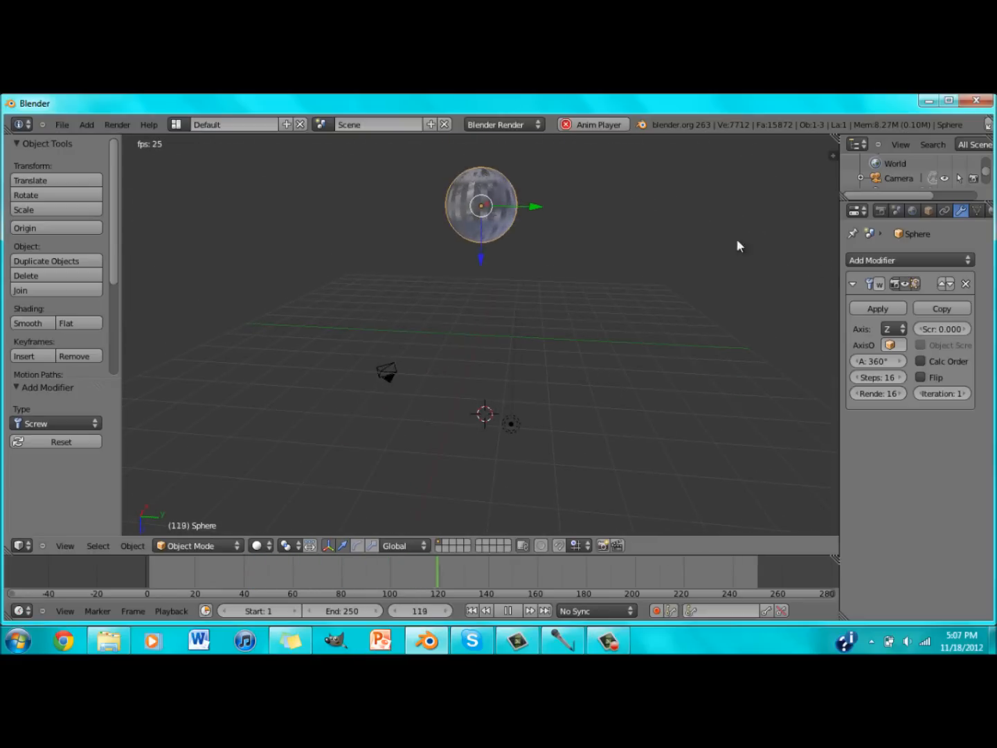
Step: Set the screw offset of the sphere's Screw modifier to 0.200 and view the stretched shape
left_click(861, 259)
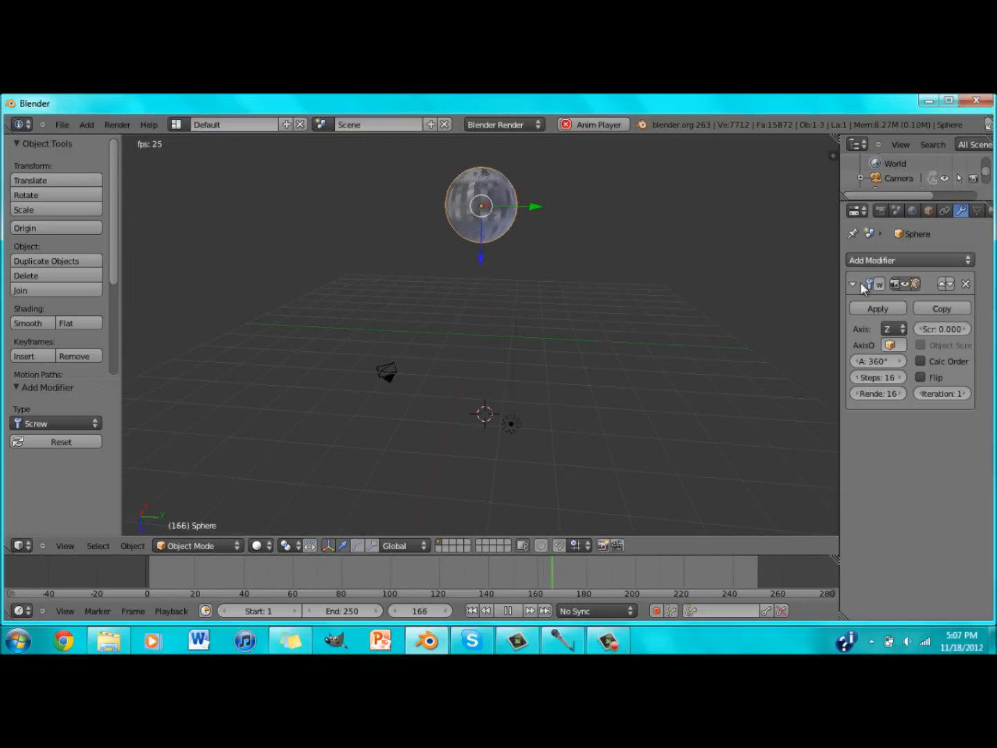
left_click(895, 253)
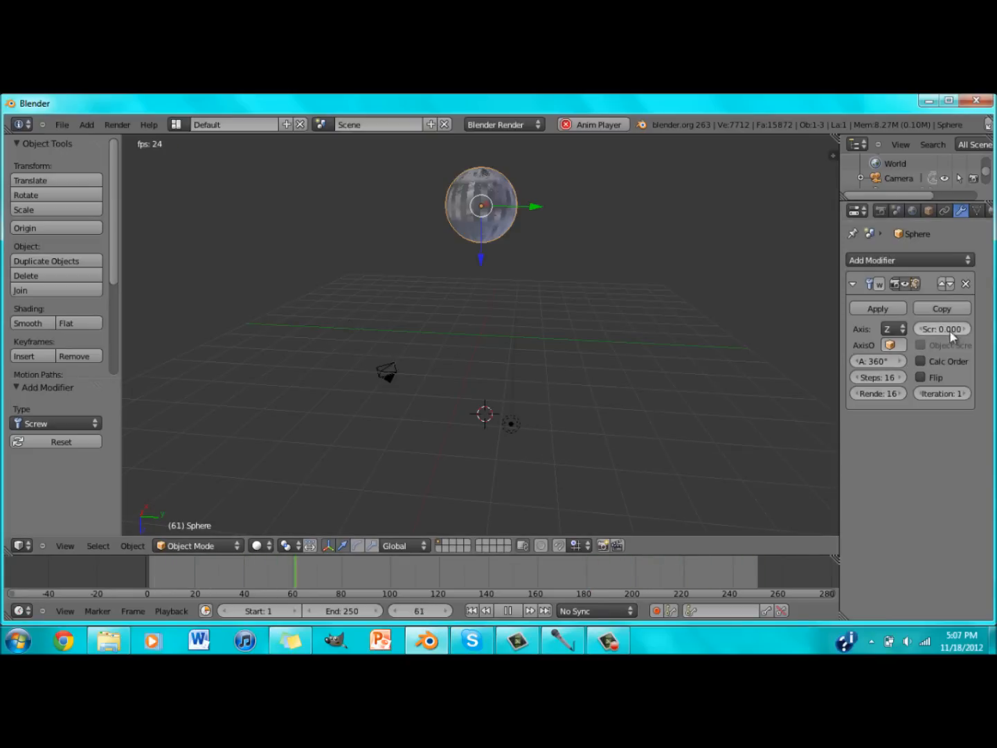
left_click(964, 331)
left_click(964, 332)
middle_click_drag(582, 305, 428, 302)
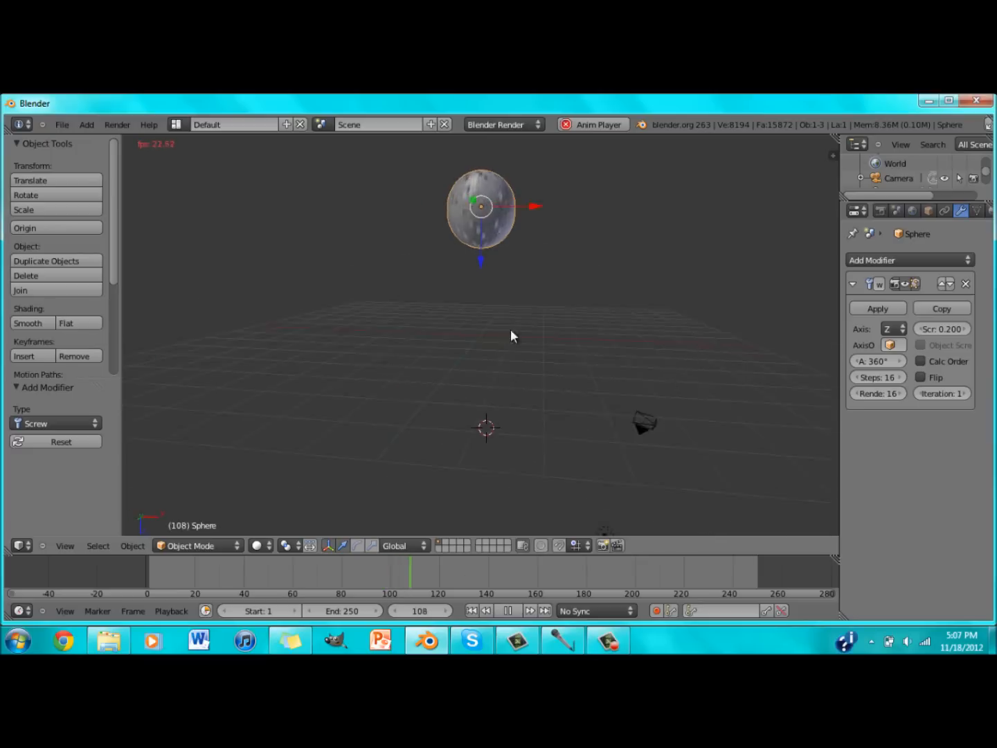
middle_click_drag(510, 336, 533, 331)
Step: Add a Build modifier to the sphere after its Screw modifier
left_click(900, 259)
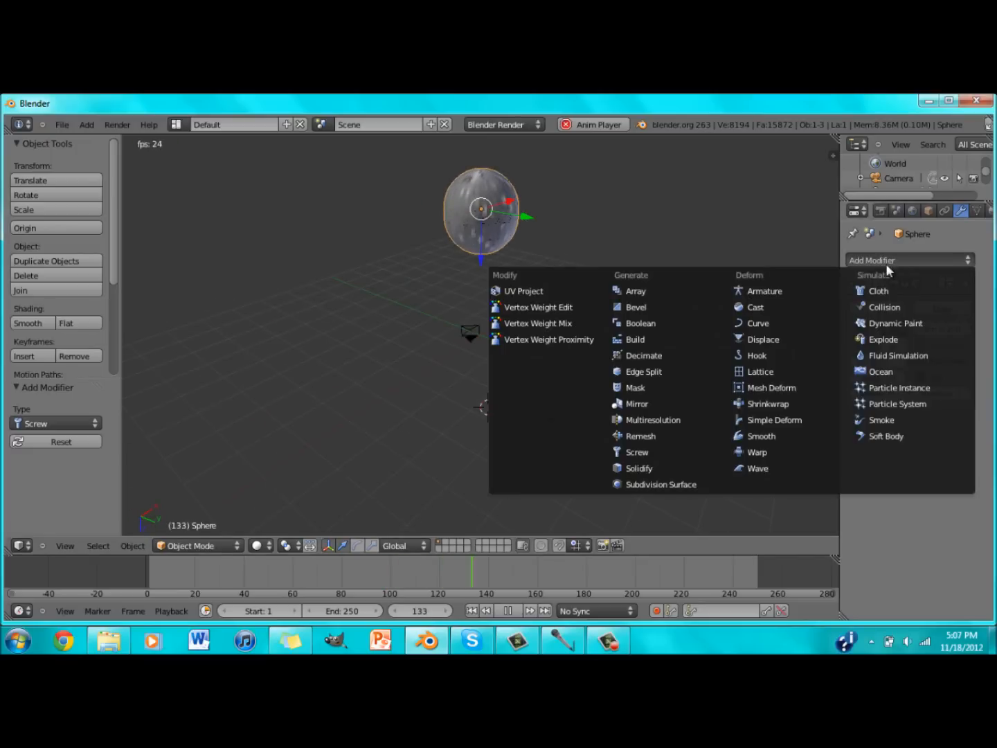
left_click(653, 340)
middle_click_drag(575, 320, 543, 333)
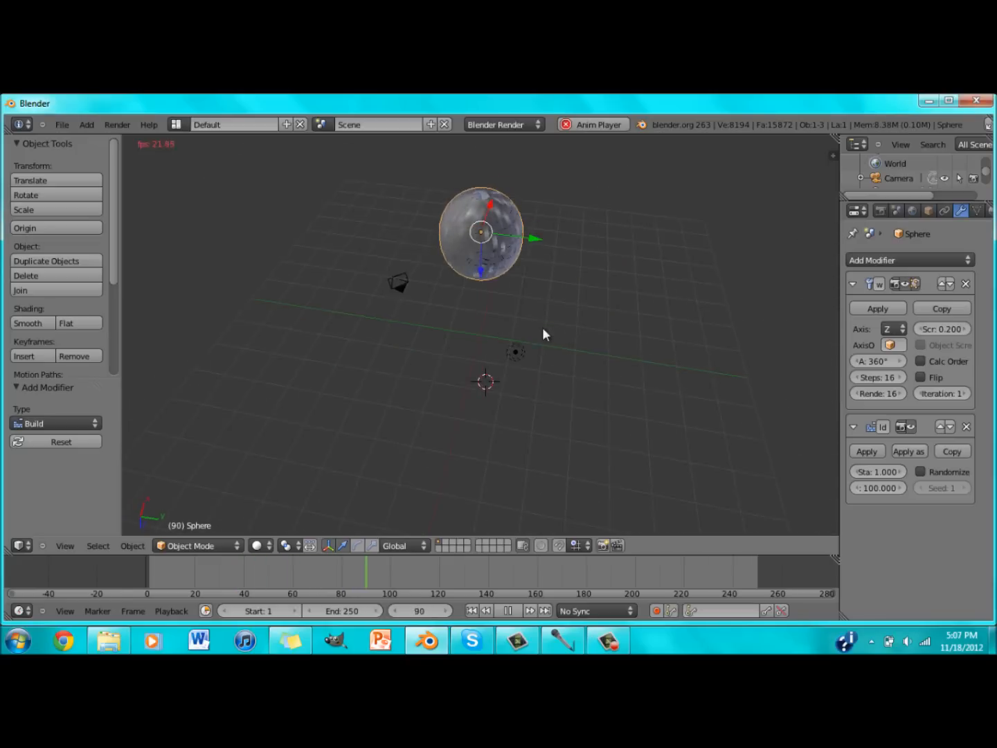
Step: Delete the sphere together with its modifiers
middle_click_drag(570, 281, 597, 236)
key("x")
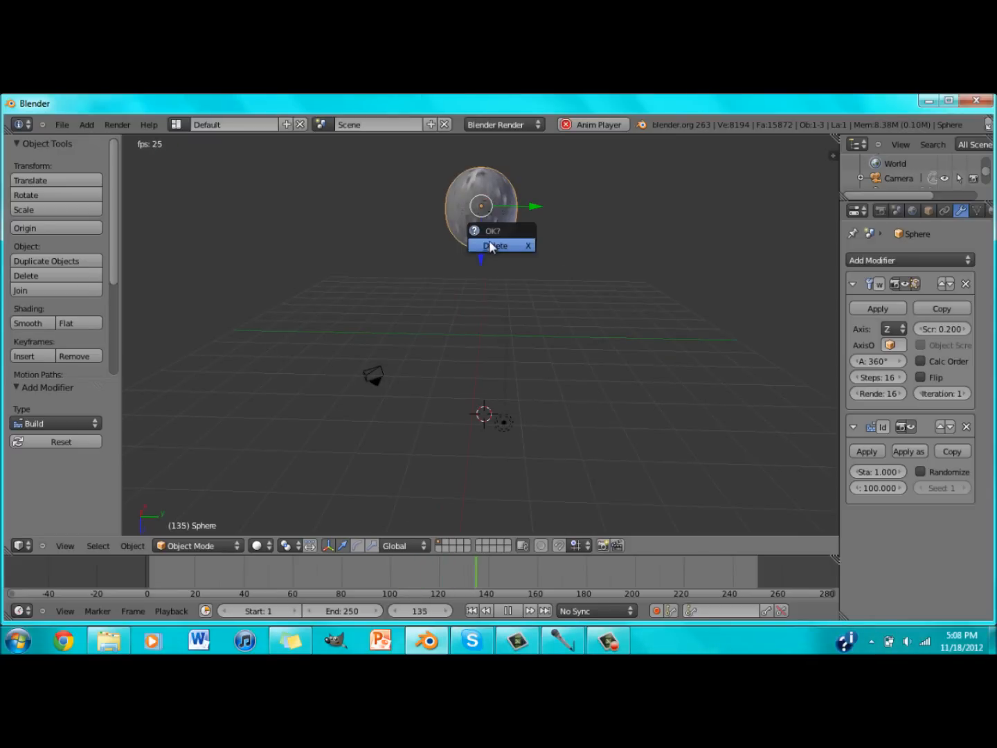
left_click(491, 246)
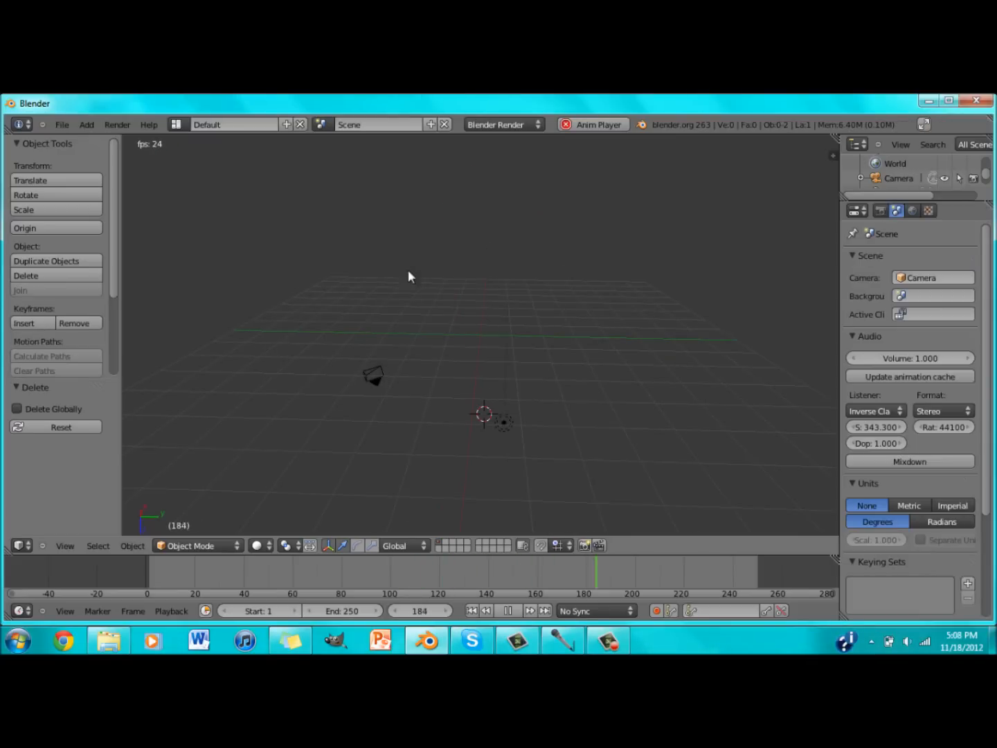
Step: Add a cube mesh and move it by about 1.82 in X, 0.13 in Y and -4.78 in Z
left_click(85, 127)
mouse_move(111, 140)
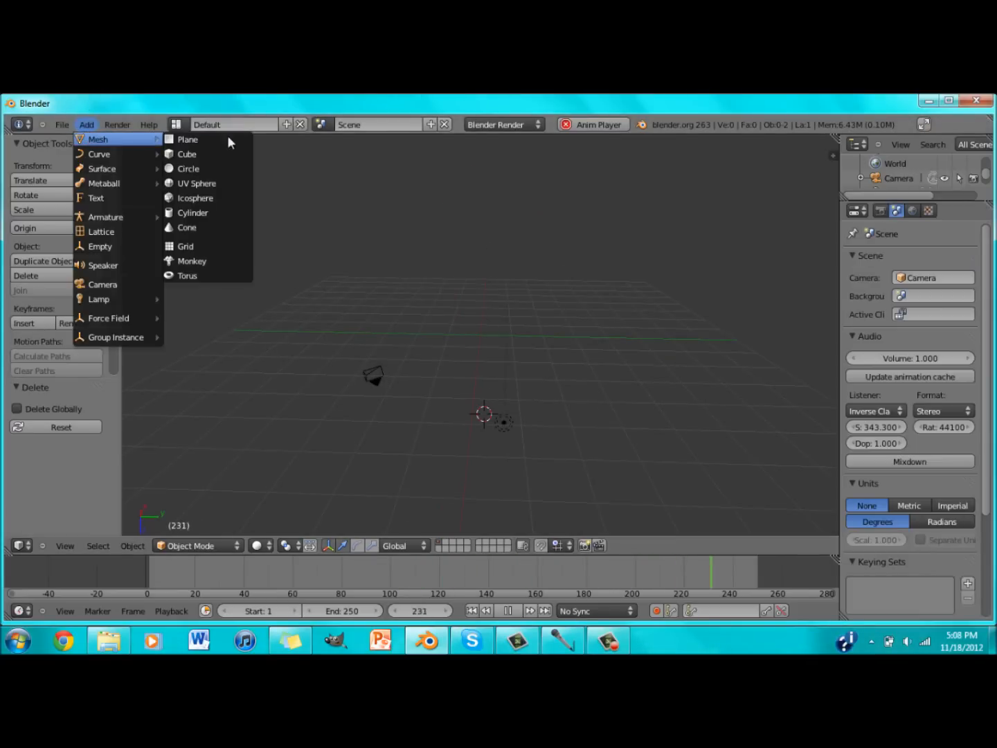
left_click(207, 153)
key("g")
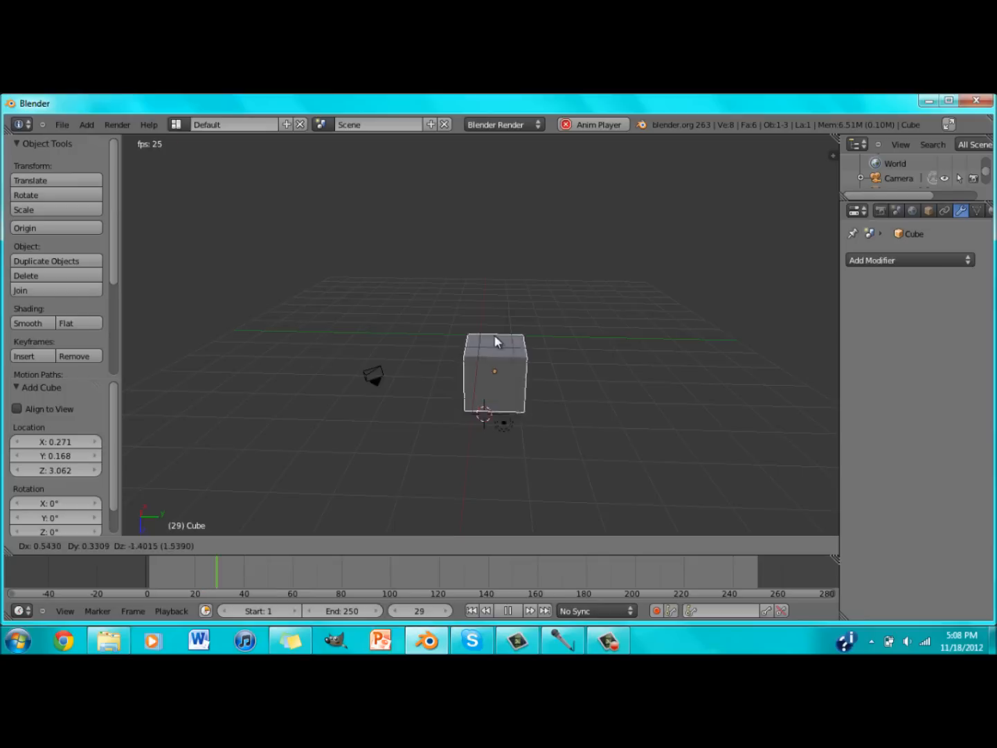
left_click(485, 253)
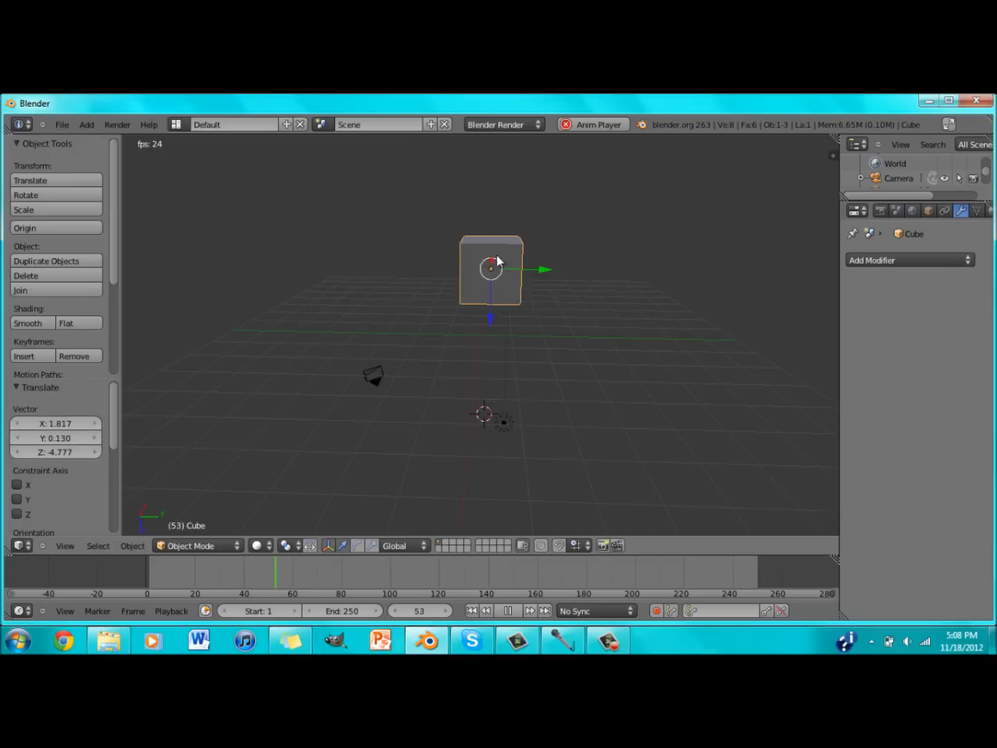
Step: Add a Fluid Simulation modifier and a Particle Instance modifier to the new cube
left_click(868, 261)
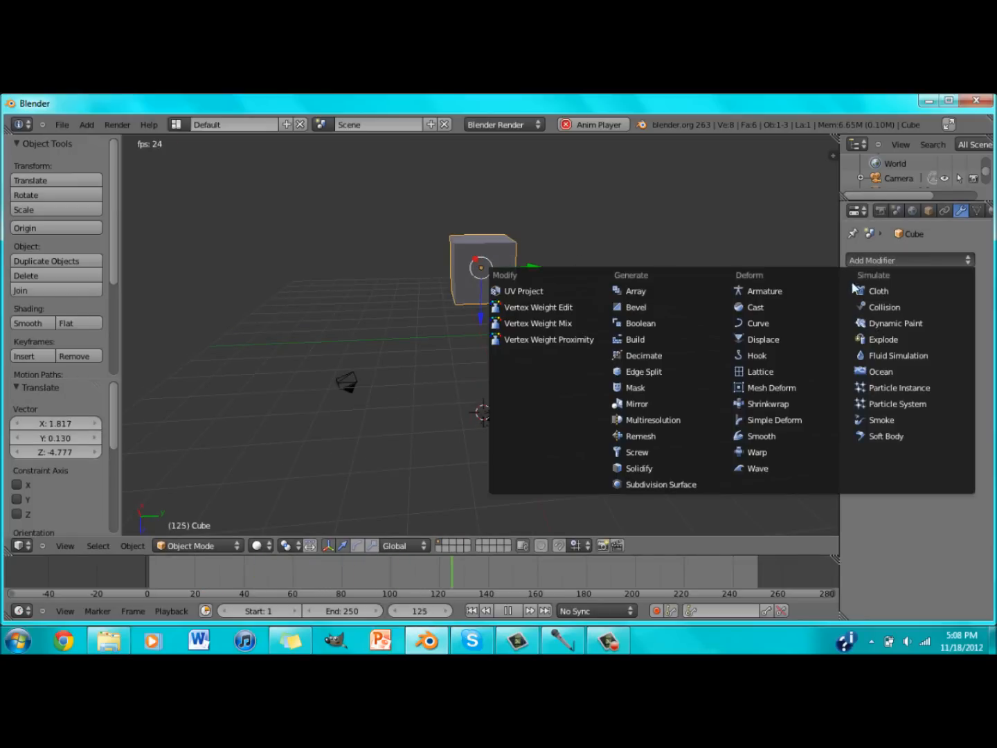
left_click(901, 356)
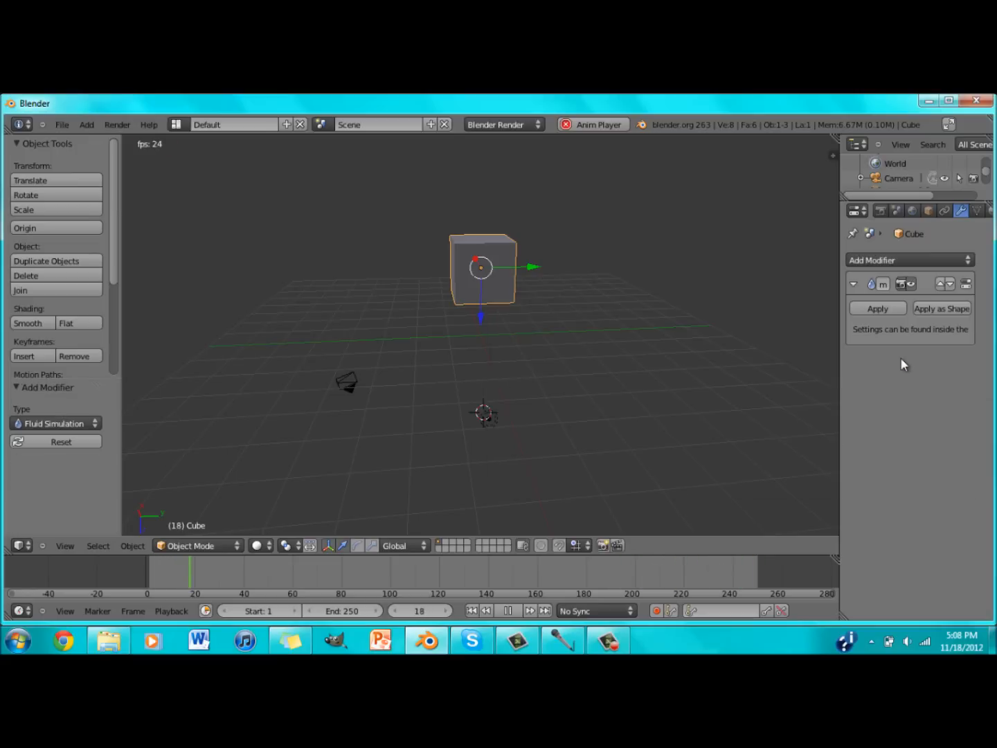
left_click(875, 260)
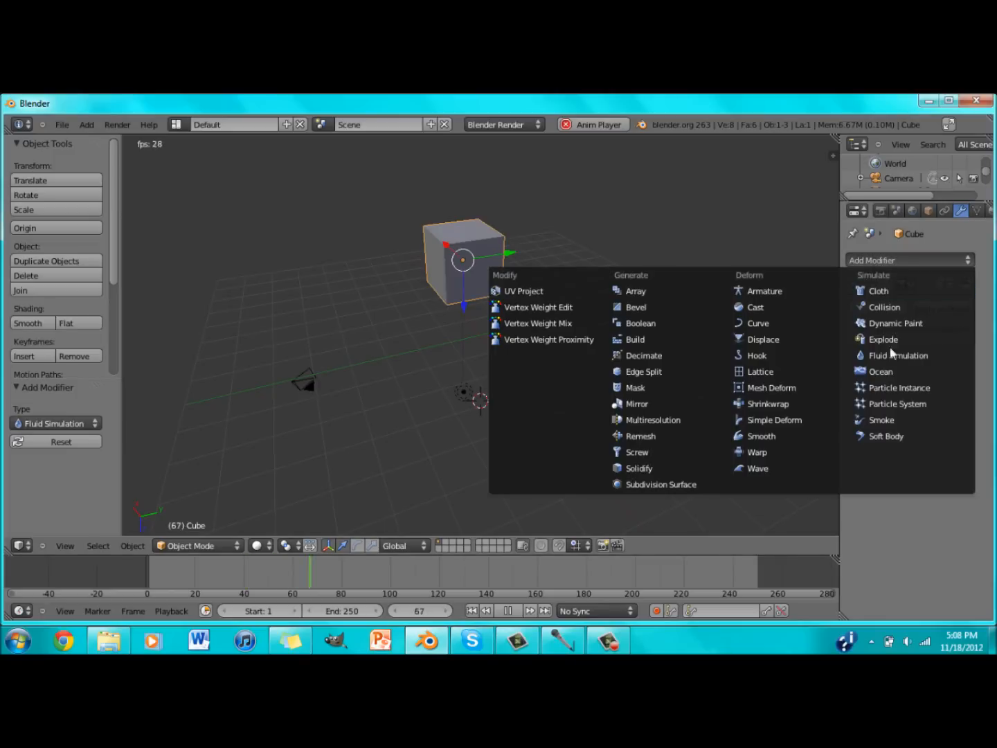
left_click(889, 387)
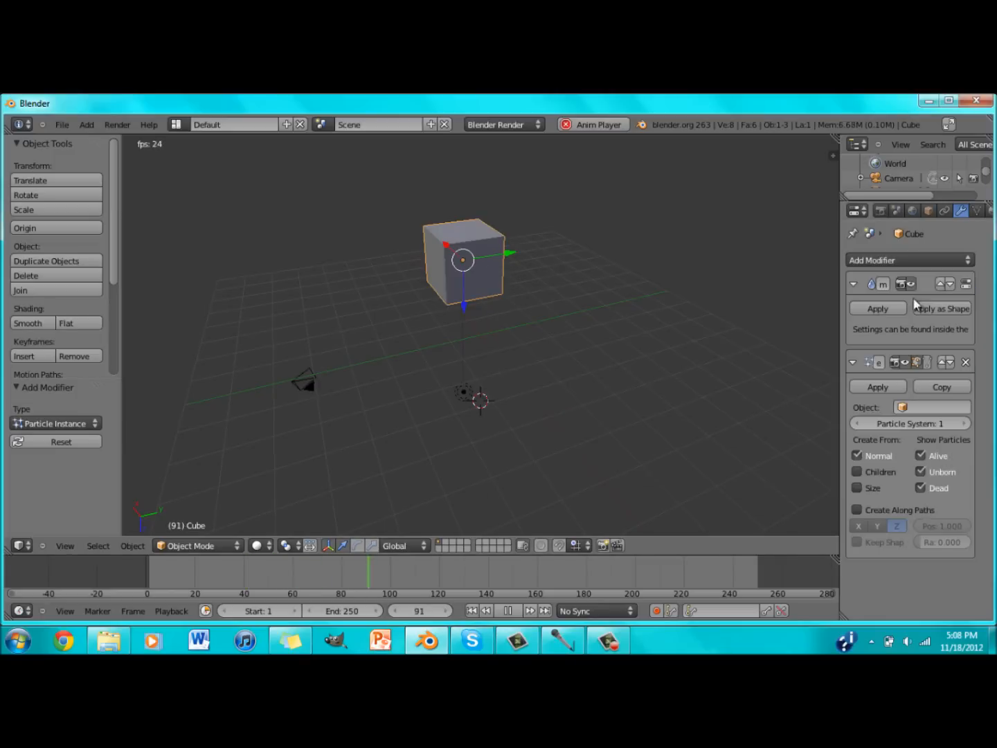
Step: Apply the cube's Fluid Simulation and Particle Instance modifiers
left_click(879, 308)
left_click(875, 310)
Step: Add a Particle System modifier to the cube
left_click(892, 259)
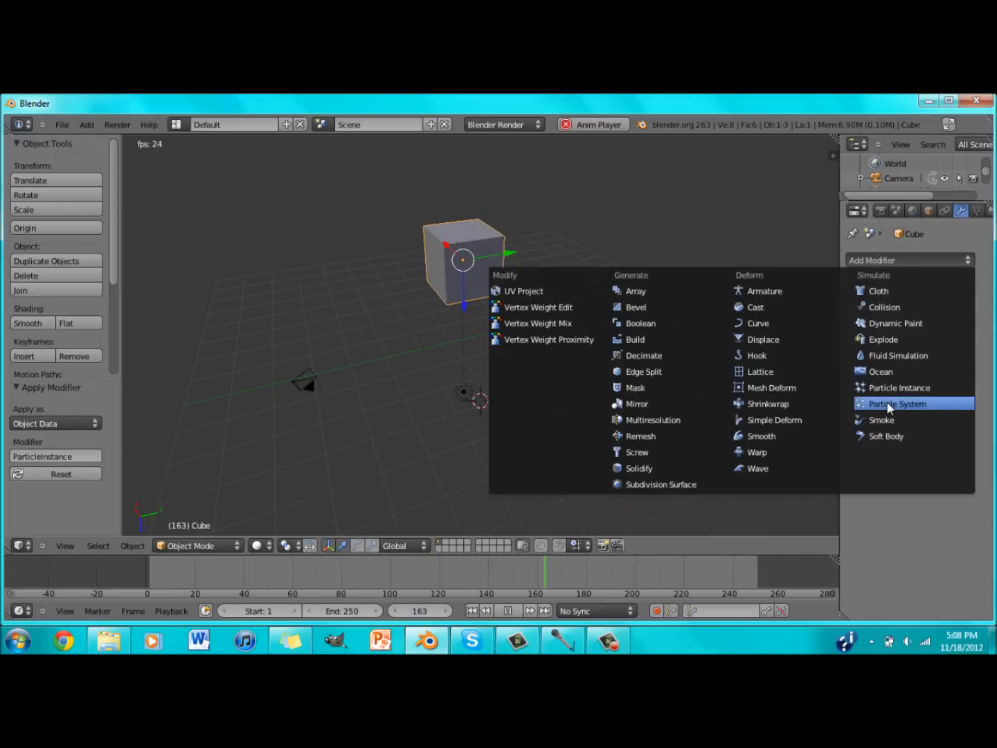
left_click(886, 403)
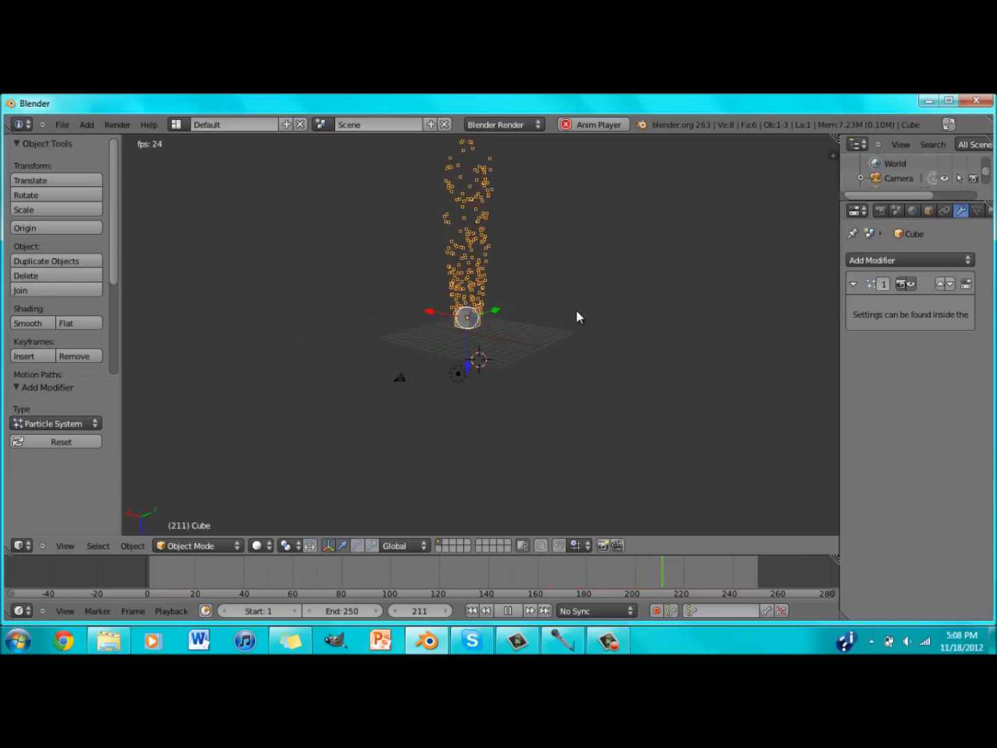
middle_click_drag(669, 204, 615, 317)
Step: Examine the particle stream emitted by the cube from several angles while the animation plays
right_click(482, 291)
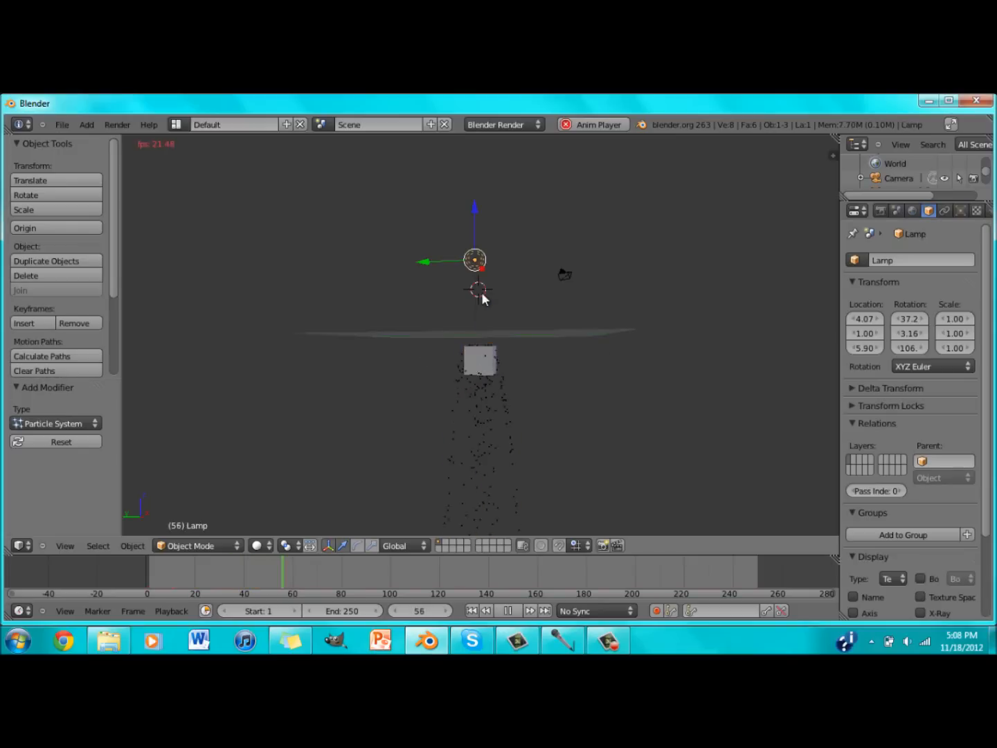
middle_click_drag(503, 359, 552, 283)
scroll(504, 371, "up", 5)
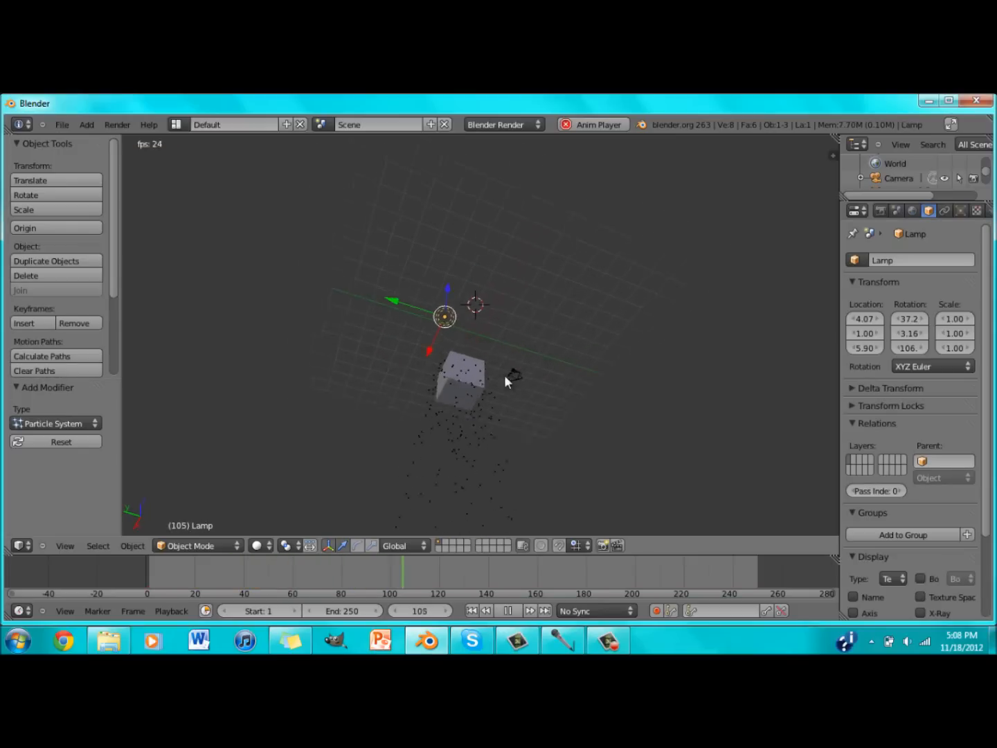
right_click(470, 458)
middle_click_drag(433, 484, 439, 463)
scroll(440, 464, "down", 4)
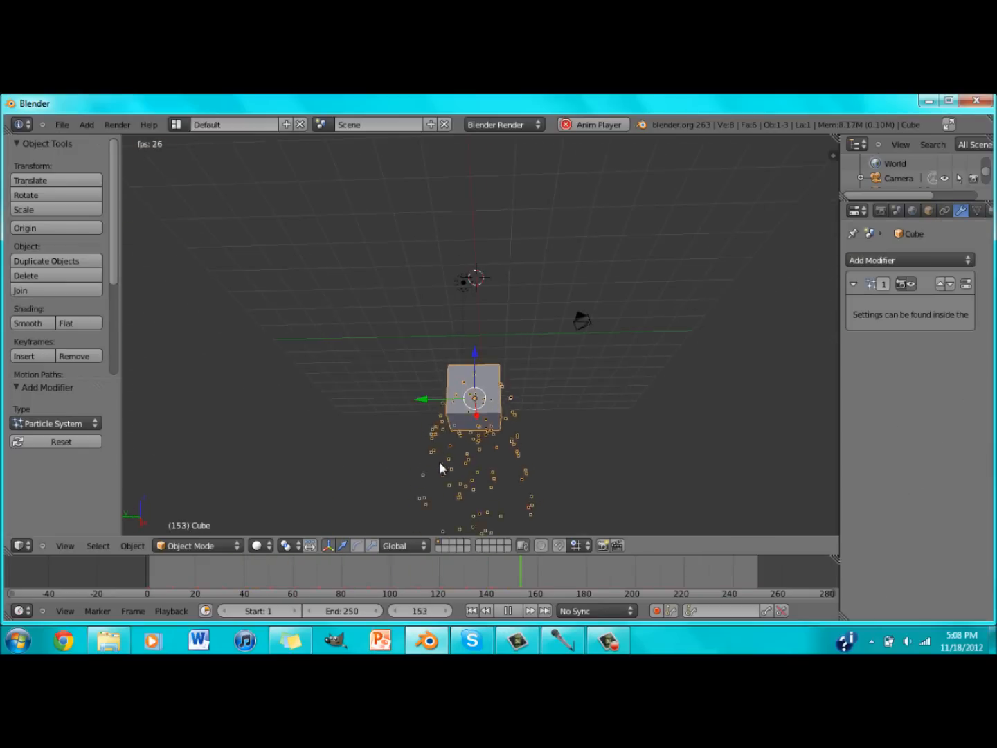
middle_click_drag(525, 449, 514, 492)
middle_click_drag(508, 432, 503, 449)
key("x")
middle_click_drag(487, 368, 592, 299)
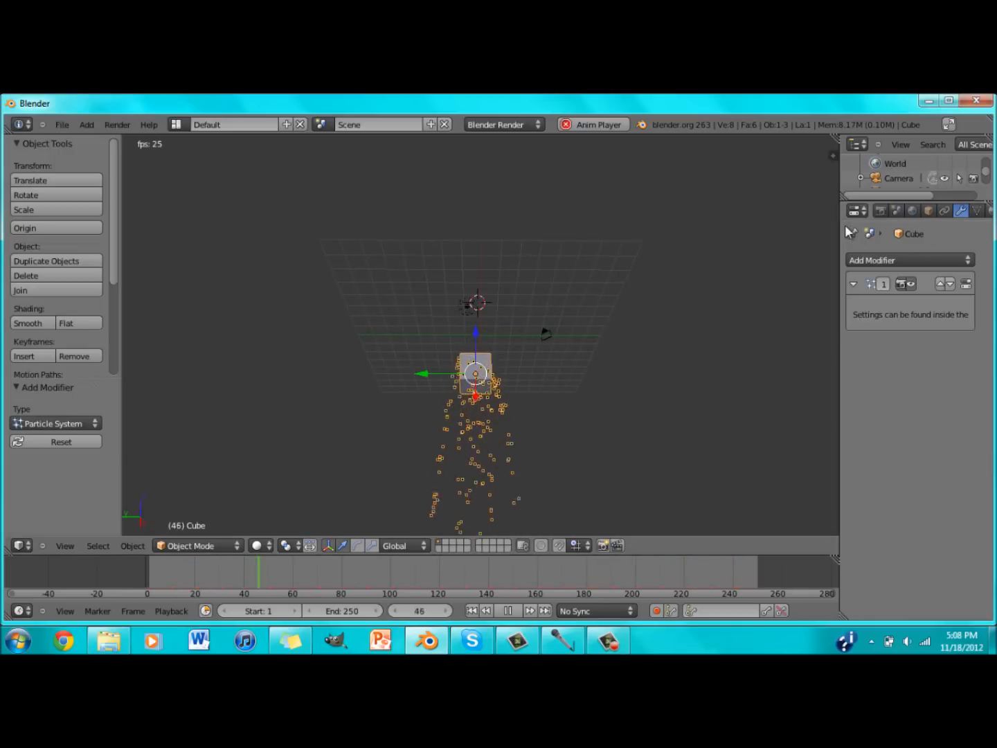
Step: Enable Fluid physics for the cube
left_click_drag(839, 224, 763, 240)
left_click(966, 210)
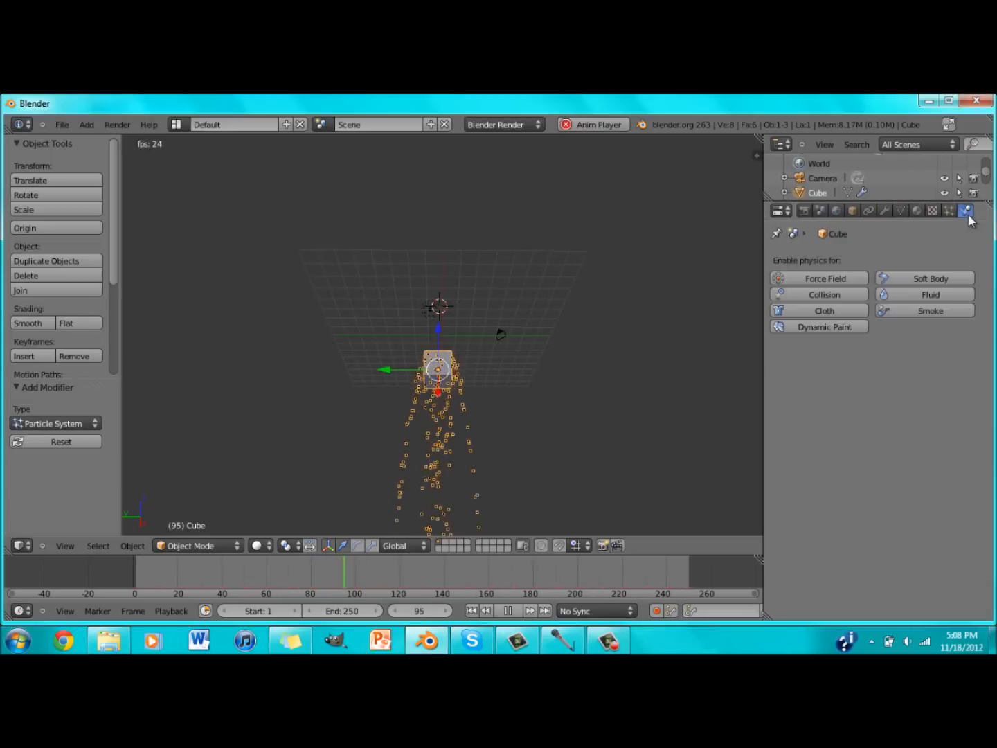
left_click(926, 295)
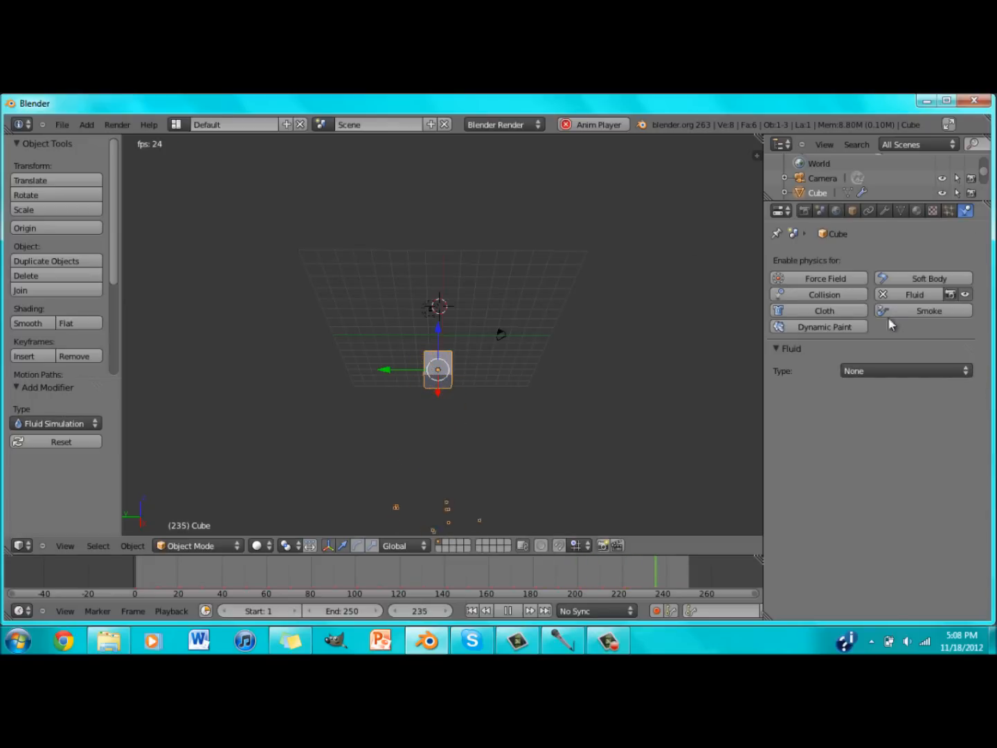
Step: Delete the cube together with its particle system and fluid physics
middle_click_drag(493, 345, 471, 405)
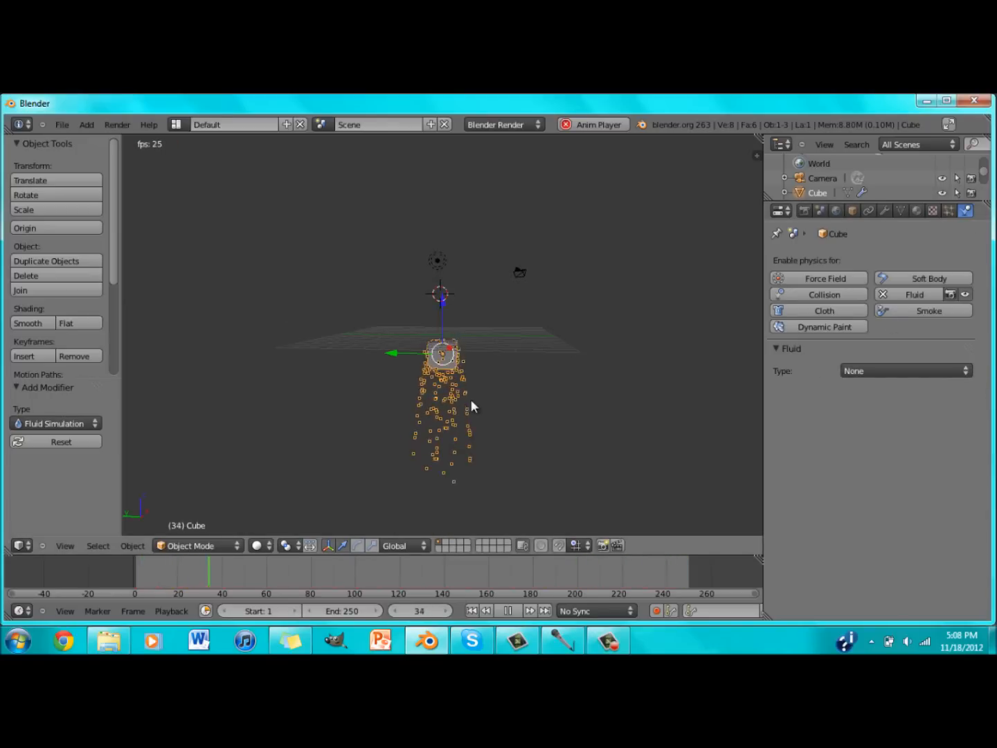
key("x")
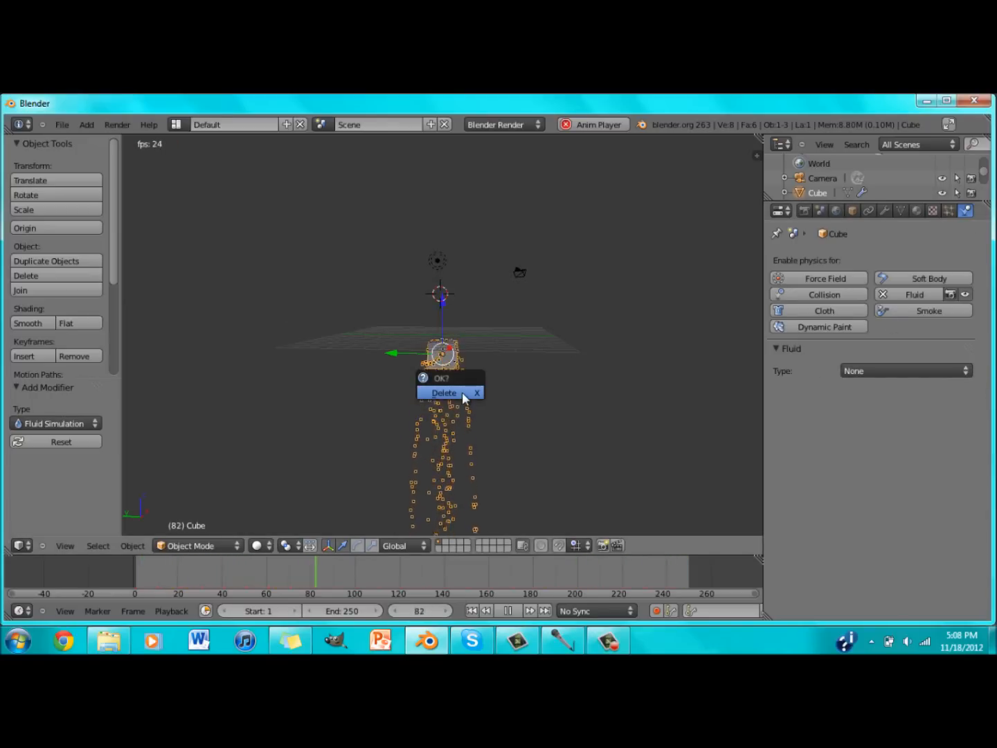
left_click(462, 392)
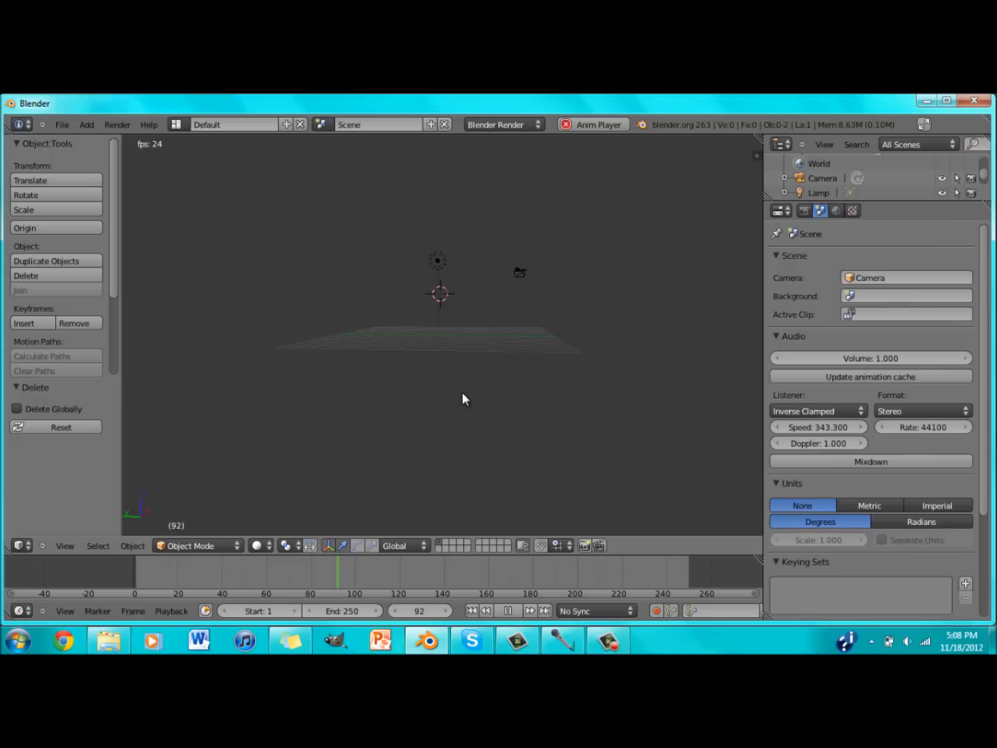
left_click(82, 125)
mouse_move(104, 136)
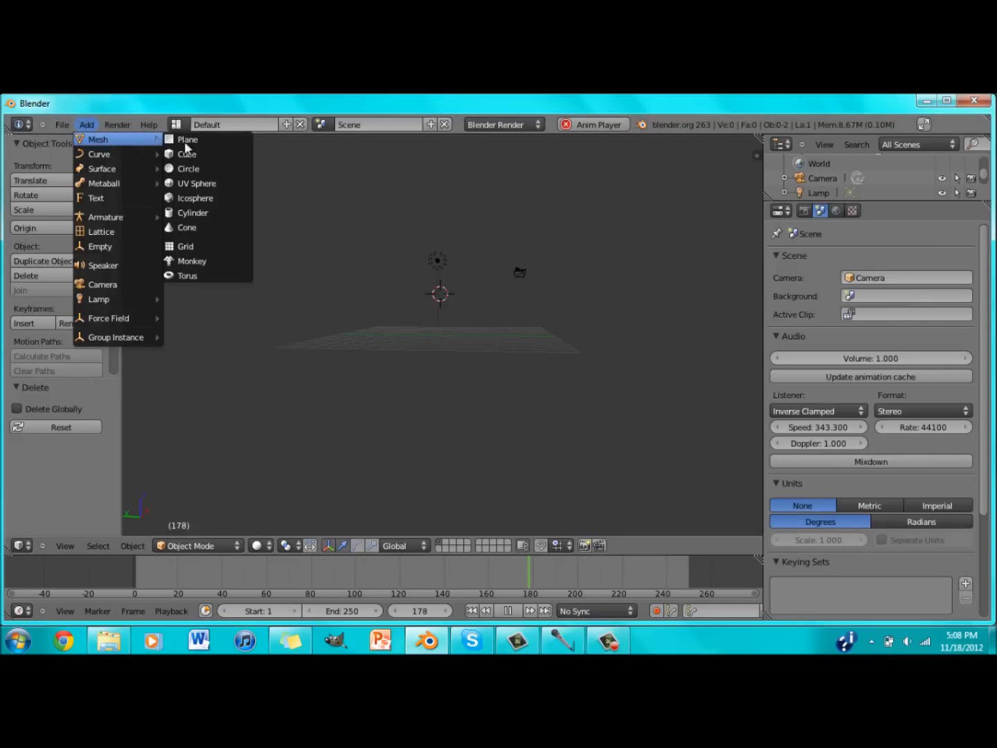
left_click(339, 222)
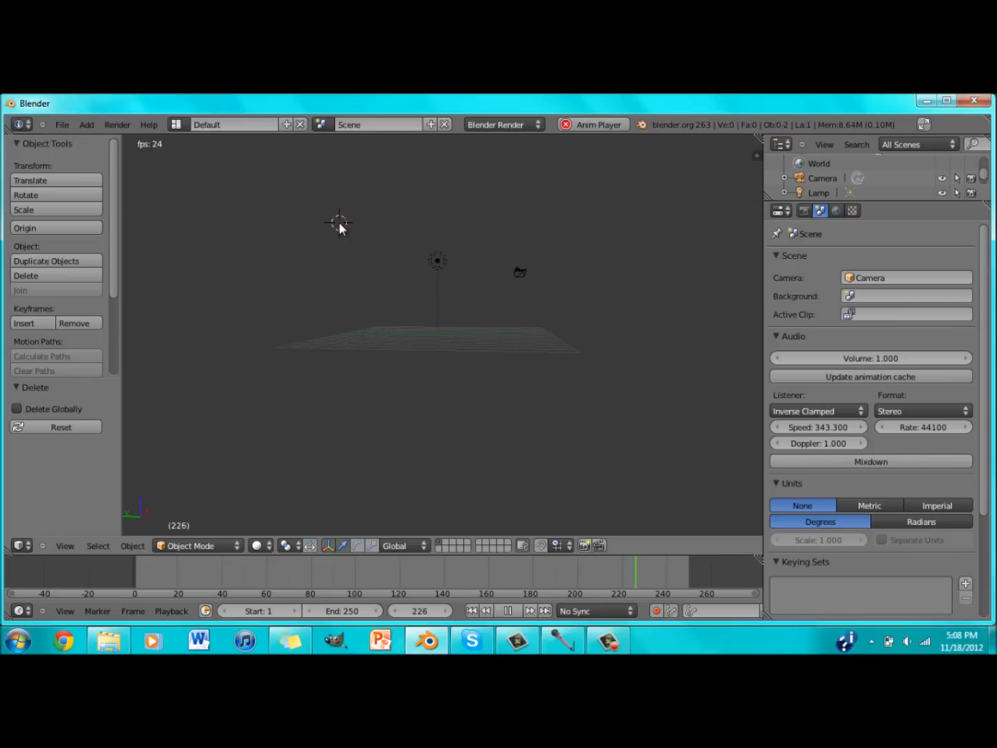
Step: Open the file physics ftw.blend from the Documents folder
key("ctrl+o")
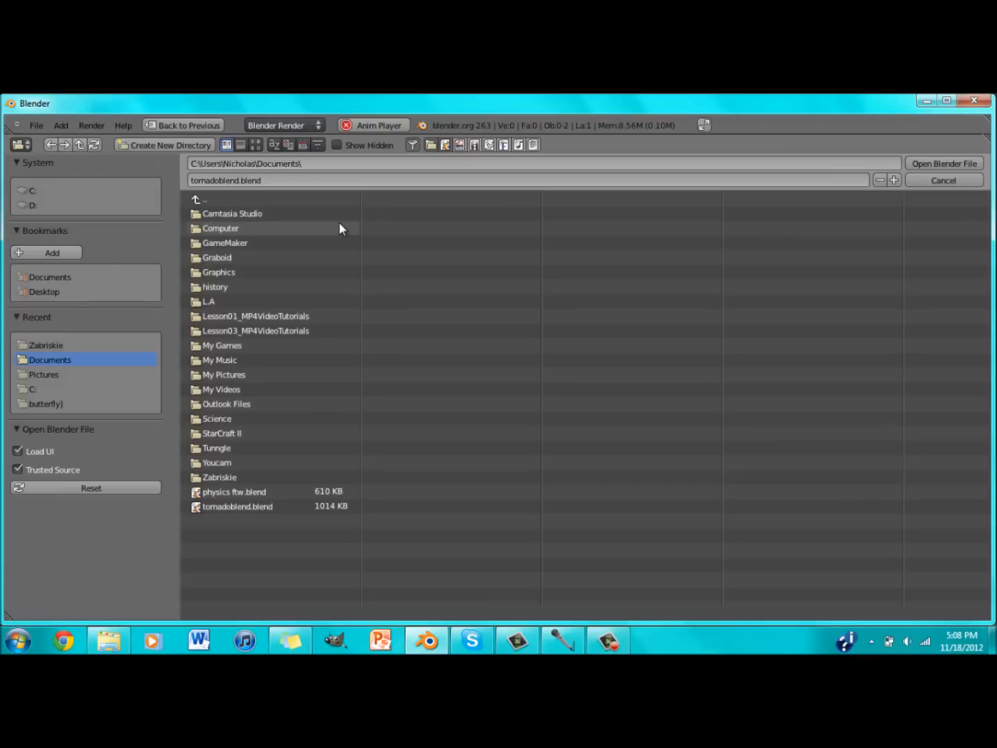
left_click(260, 492)
double_click(261, 491)
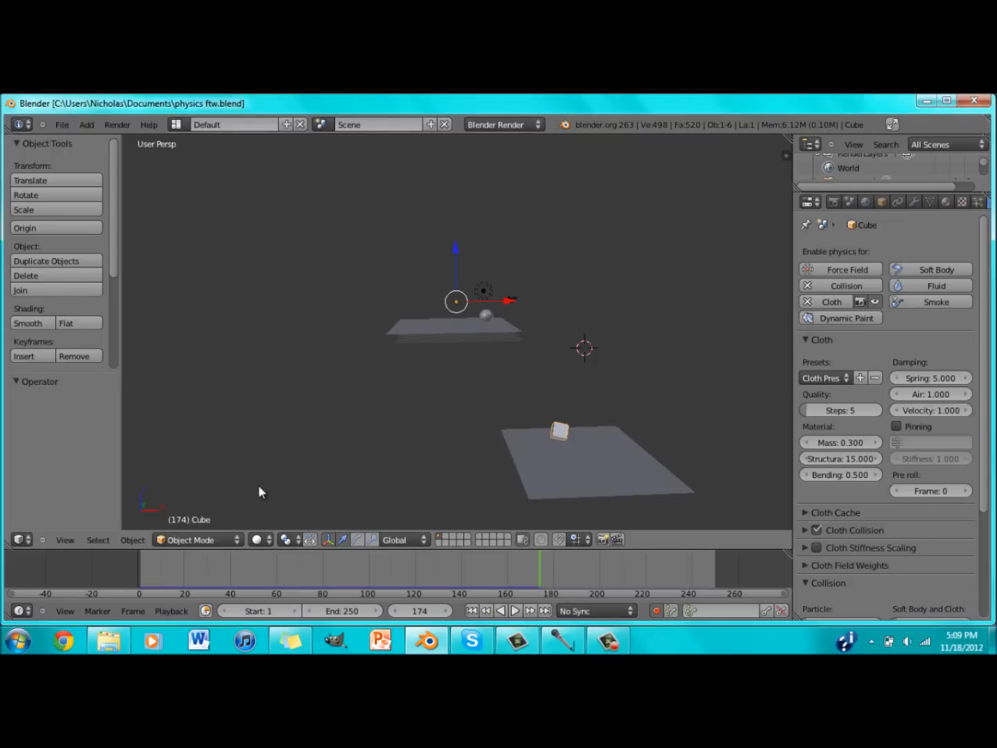
Step: Play the animation and examine how the cloth cube and the sphere move and collide with the planes
scroll(440, 437, "up", 2)
left_click(515, 610)
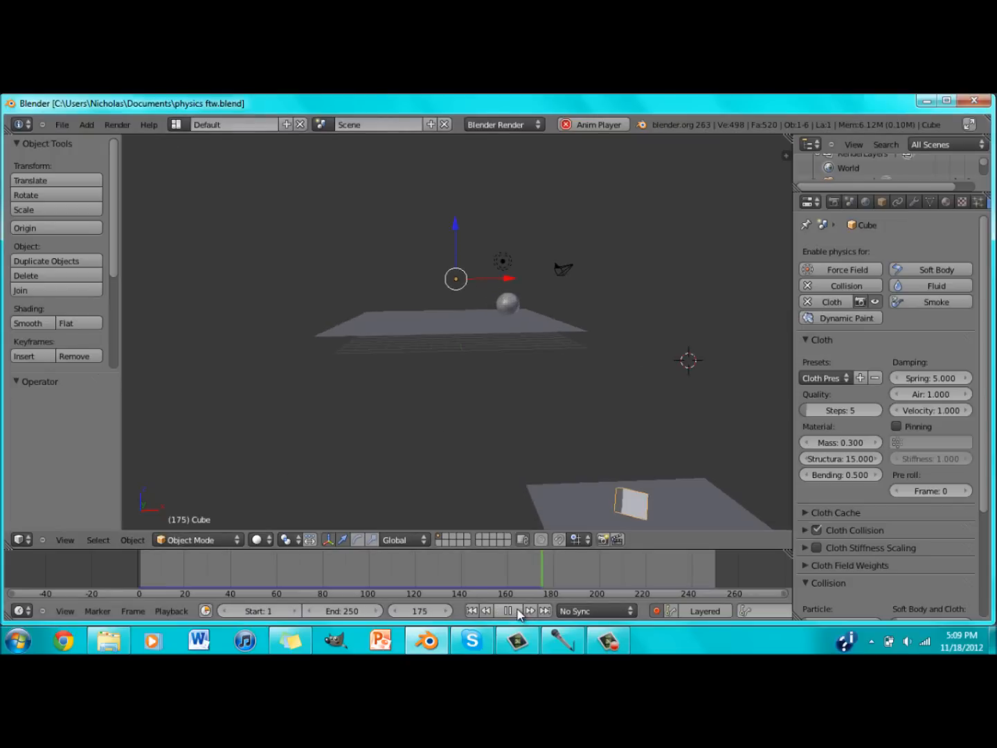
middle_click_drag(626, 450, 595, 461)
scroll(595, 461, "down", 1)
scroll(525, 350, "up", 4)
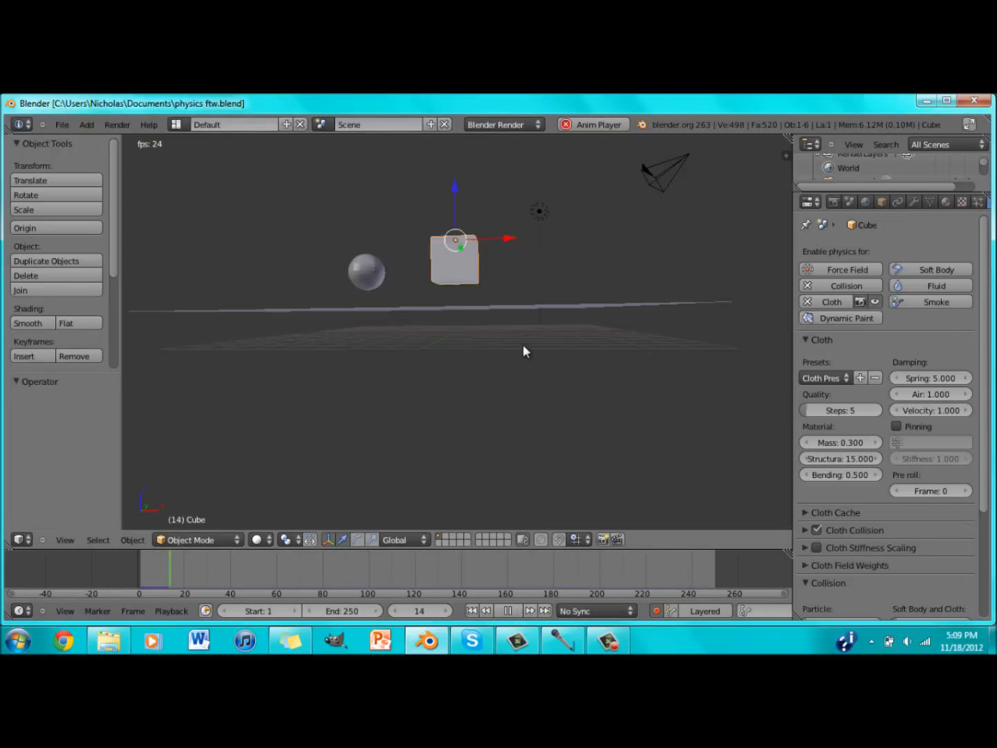
middle_click_drag(526, 350, 533, 348)
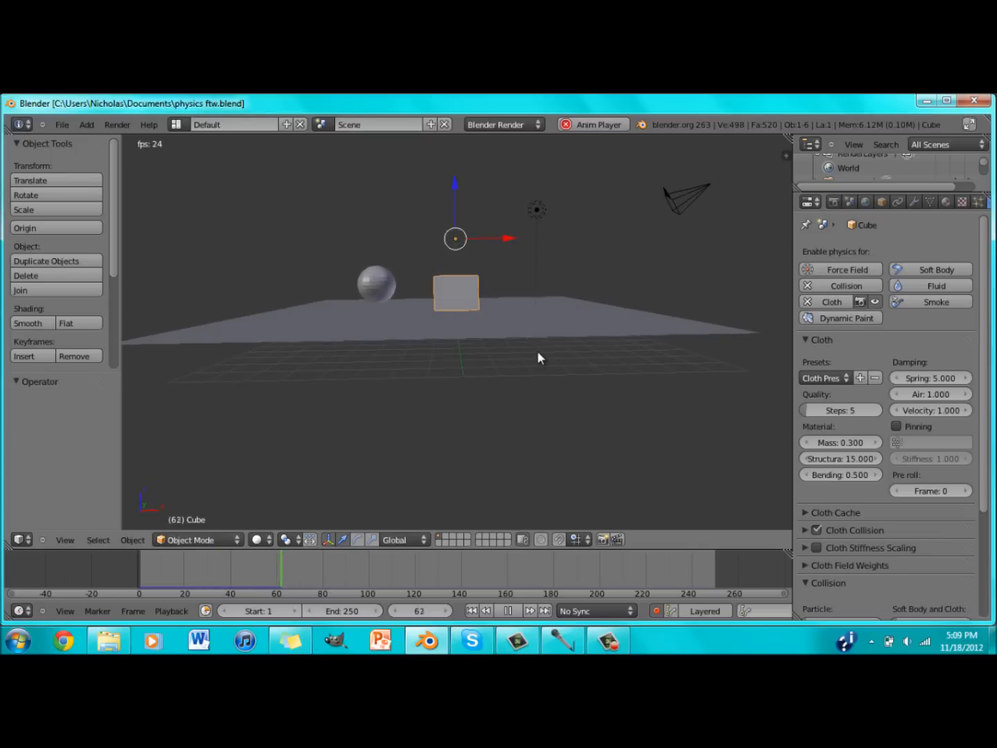
scroll(571, 376, "down", 3)
middle_click_drag(675, 447, 697, 426)
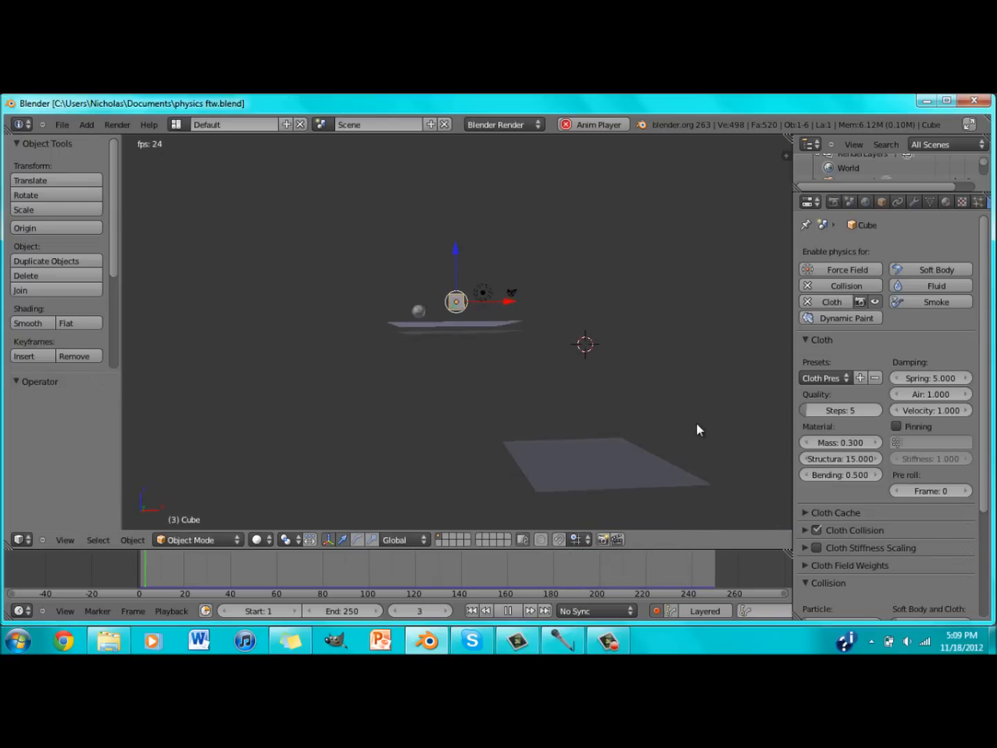
Step: Start a new file with the default startup scene
key("ctrl+o")
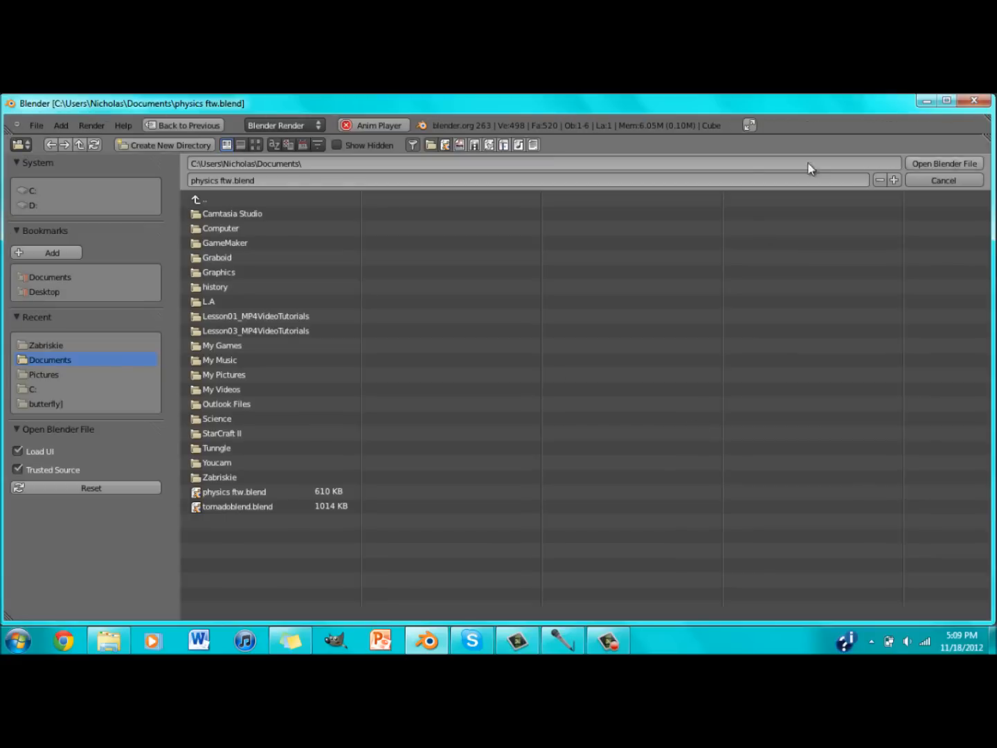
left_click(943, 181)
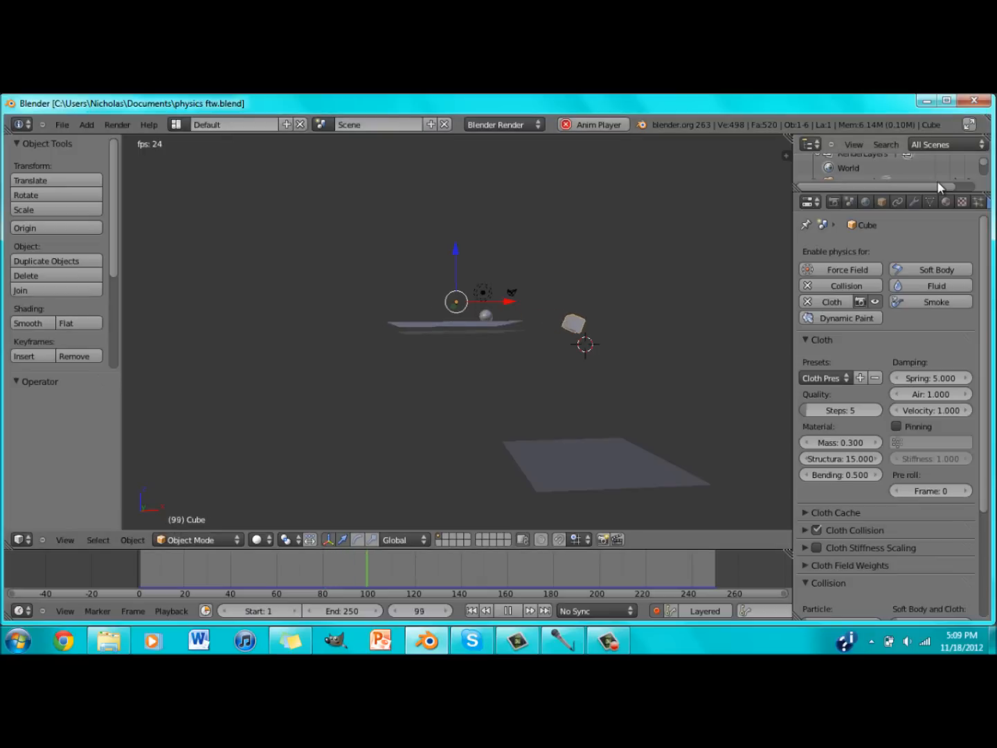
key("ctrl+n")
left_click(894, 207)
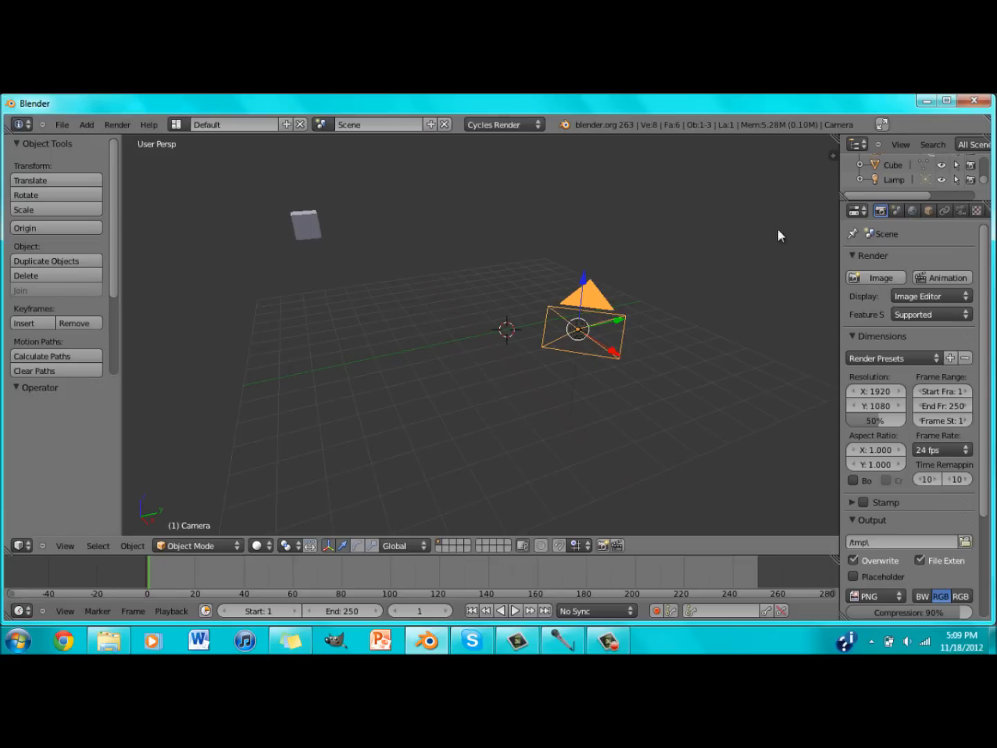
Step: Move the cube by about 8.06 in X, 7.03 in Y and -9.10 in Z, and raise it along the Z axis
key("g")
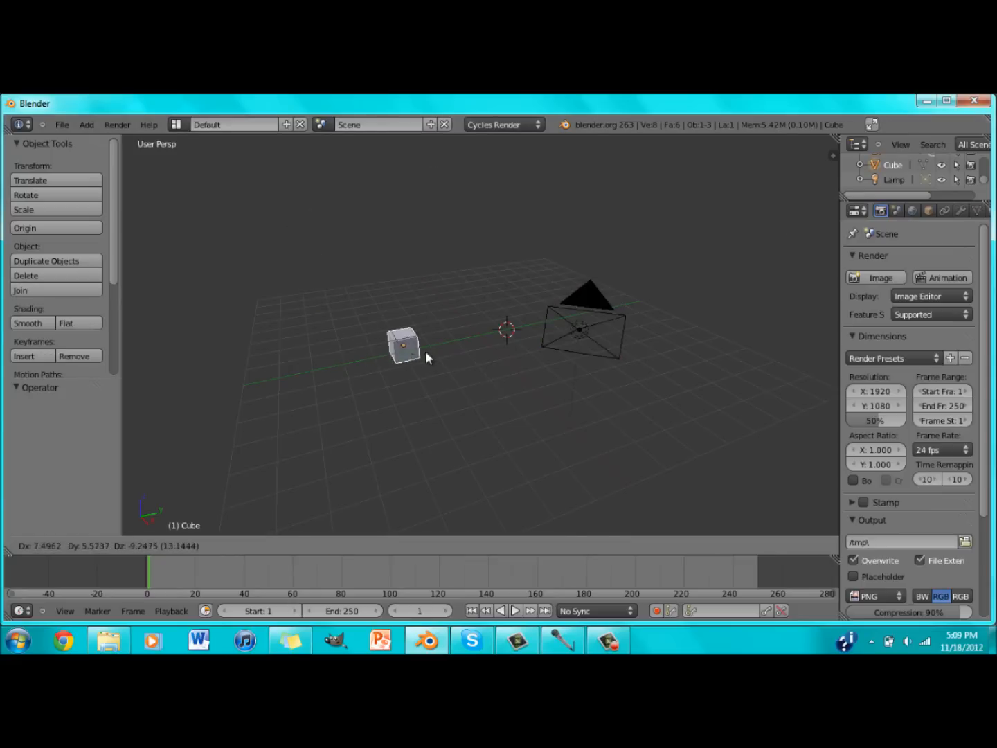
left_click(426, 352)
middle_click_drag(503, 331, 61, 111)
key("g")
key("z")
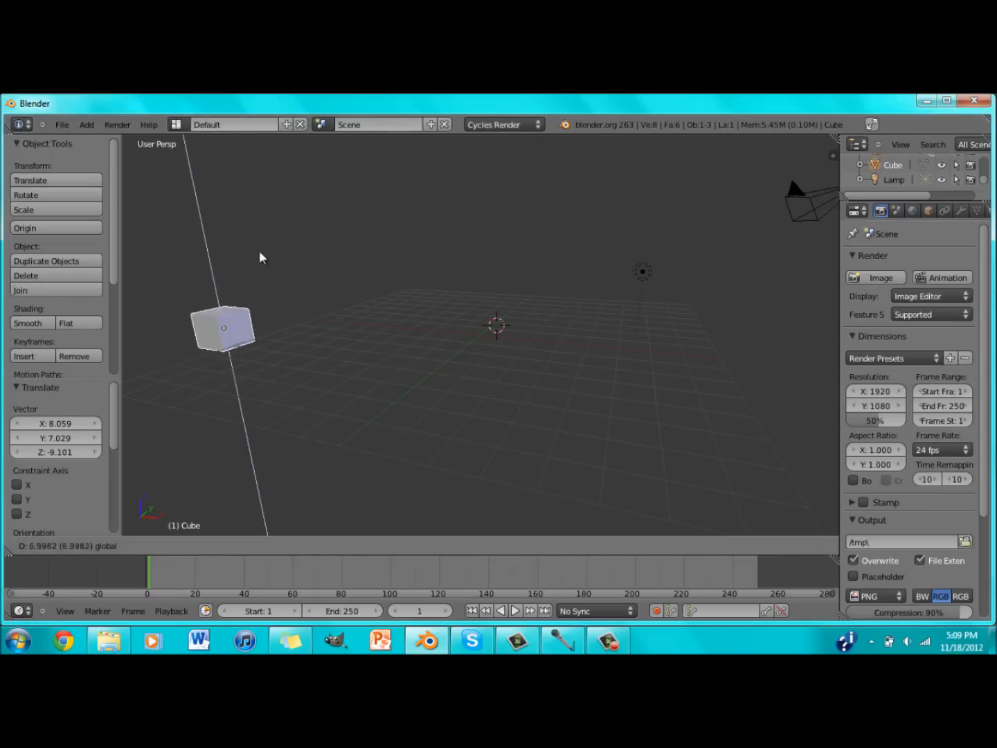
left_click(239, 278)
Step: Shift the cube about 13.45 along the X axis and raise it about 3.53 along Z
key("g")
key("x")
left_click(451, 321)
middle_click_drag(452, 321, 432, 321)
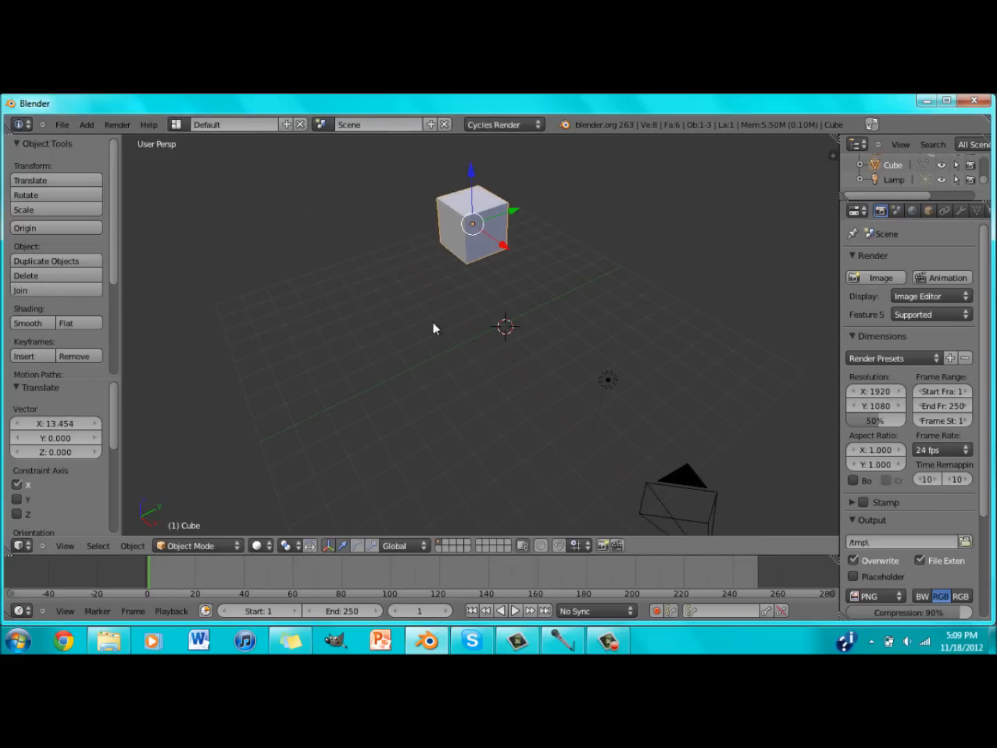
left_click_drag(502, 247, 474, 175)
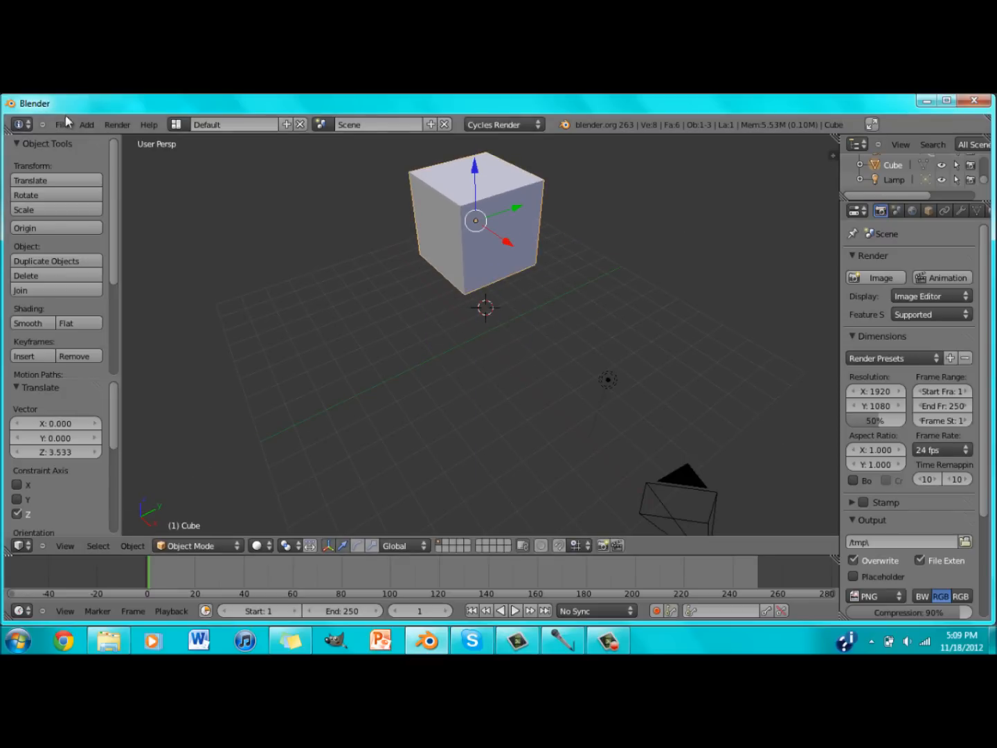
Step: Add a plane mesh below the cube and scale it by about -7.456 on all axes
left_click(87, 125)
mouse_move(111, 140)
left_click(184, 141)
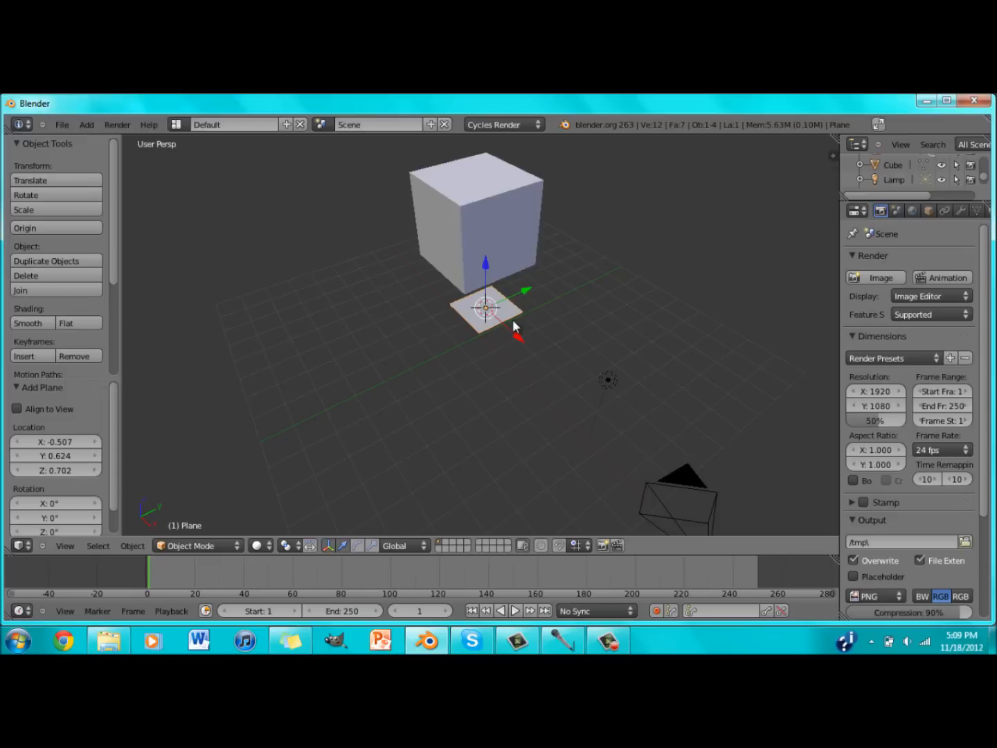
key("s")
left_click(310, 439)
middle_click_drag(310, 439, 660, 259)
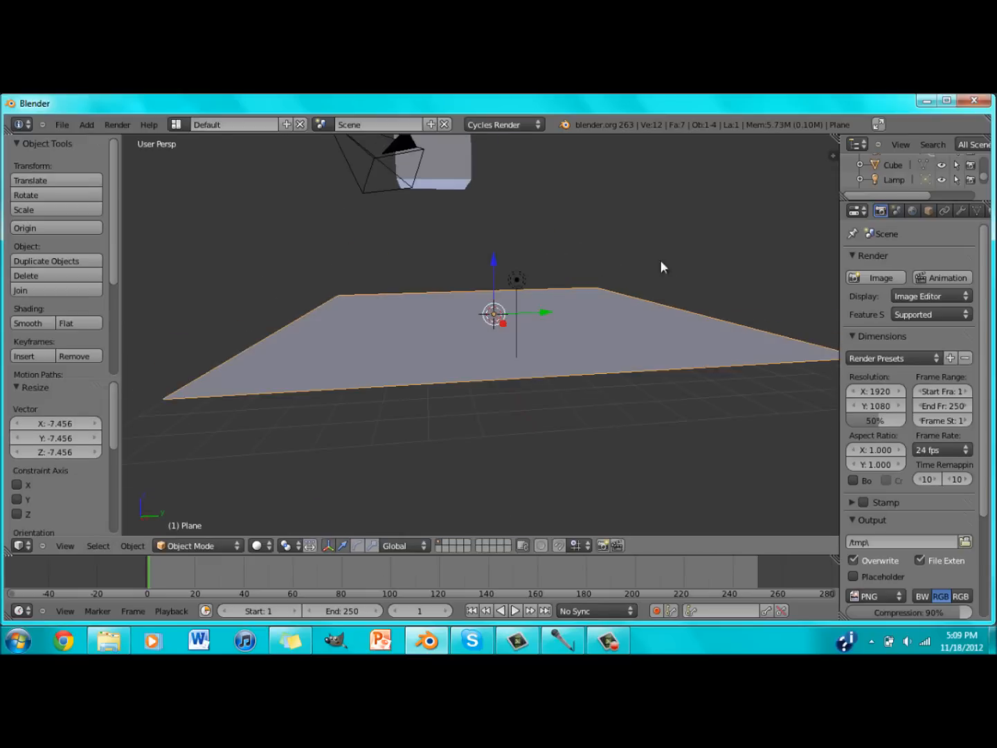
Step: Add a Collision modifier to the plane
left_click(958, 208)
left_click(922, 260)
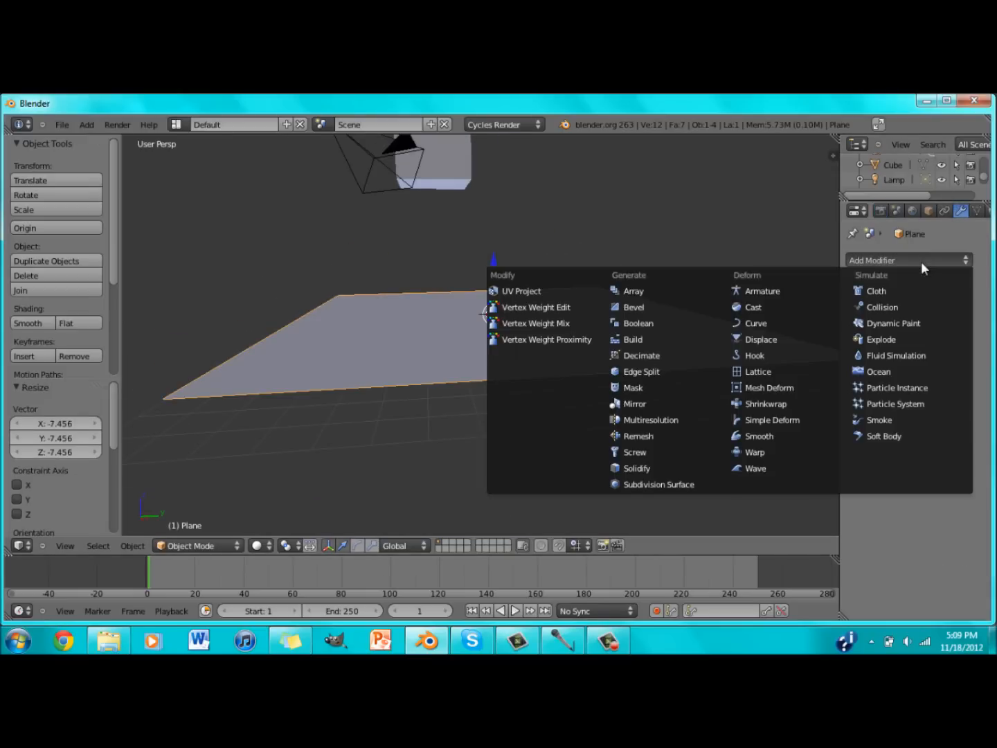
left_click(888, 306)
scroll(437, 227, "down", 3)
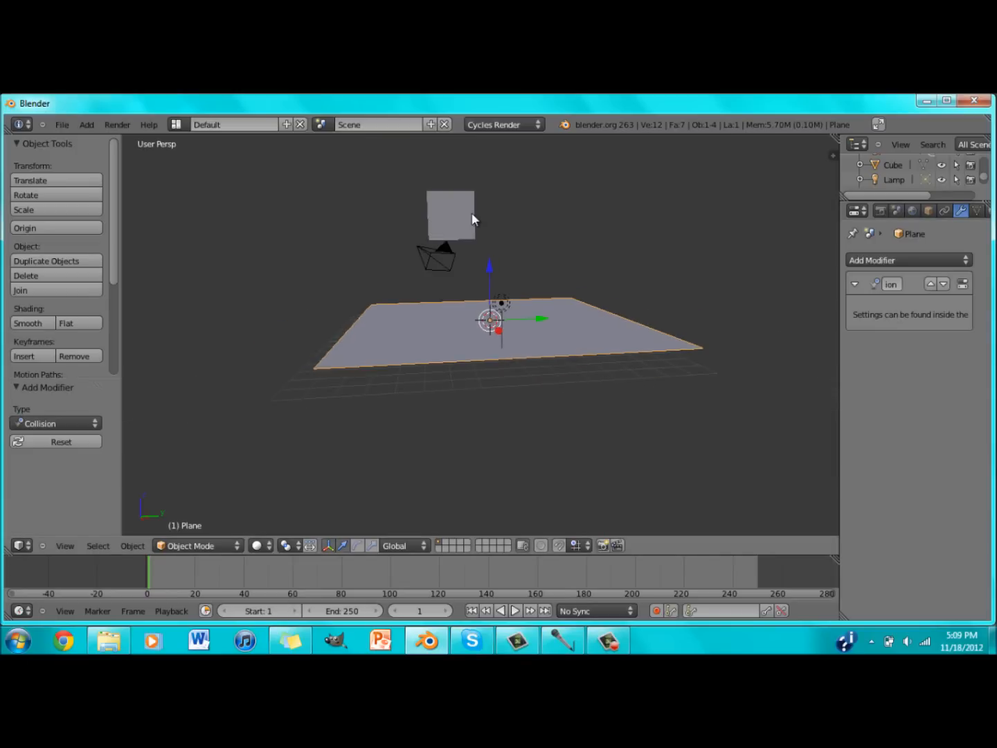
Step: Add a Collision modifier and a Cloth modifier to the cube above the plane
right_click(464, 200)
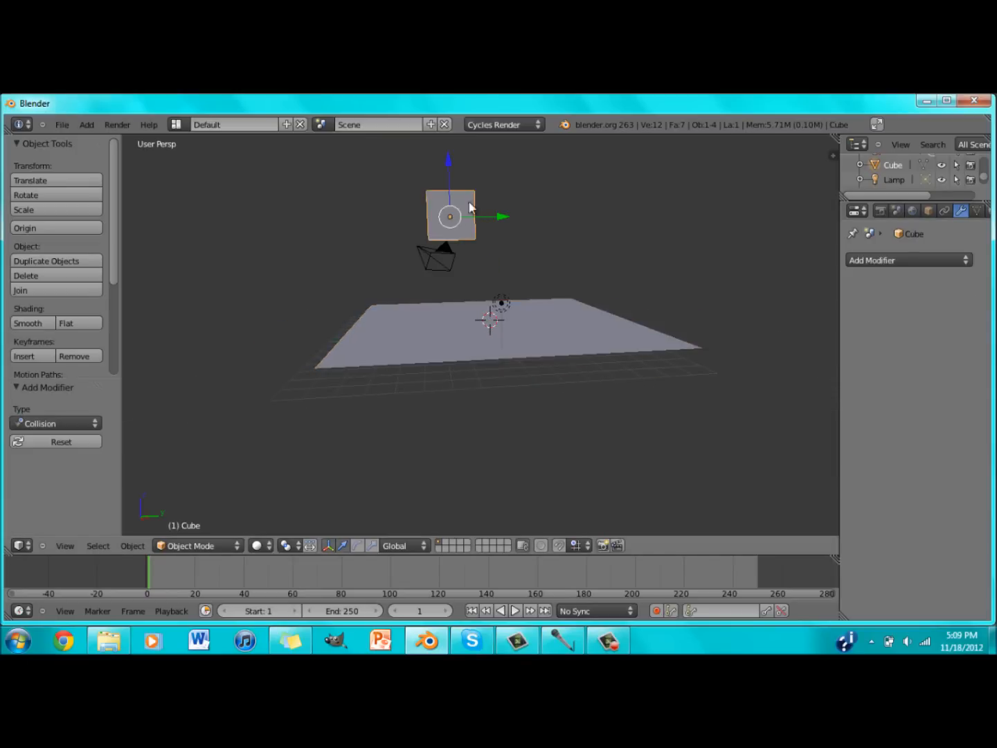
left_click(903, 260)
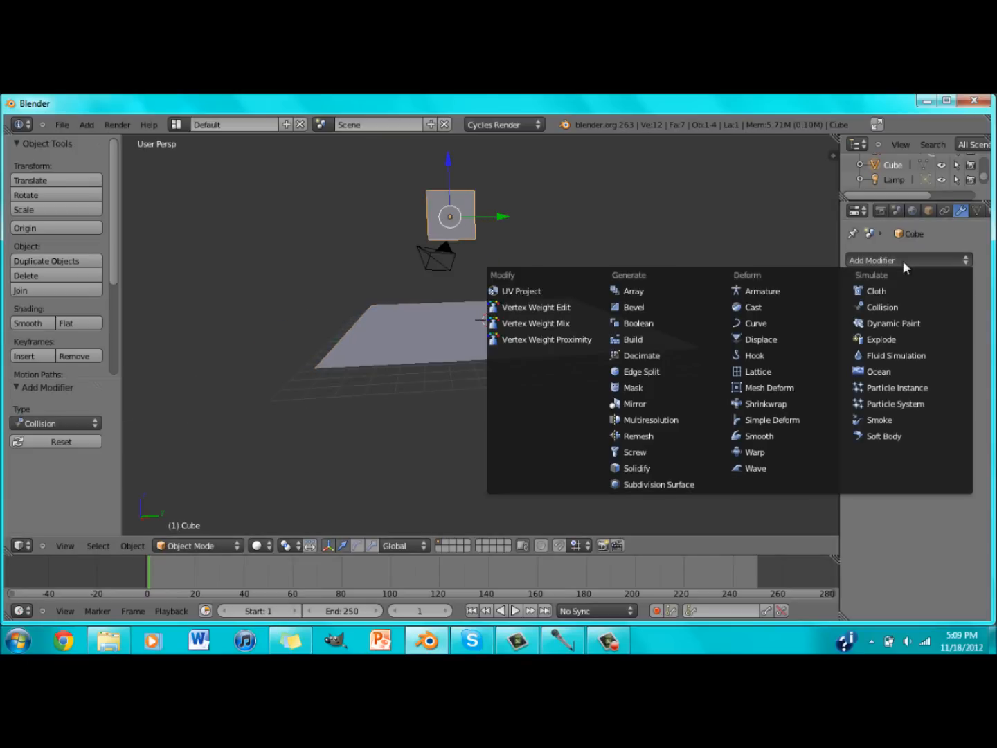
left_click(888, 305)
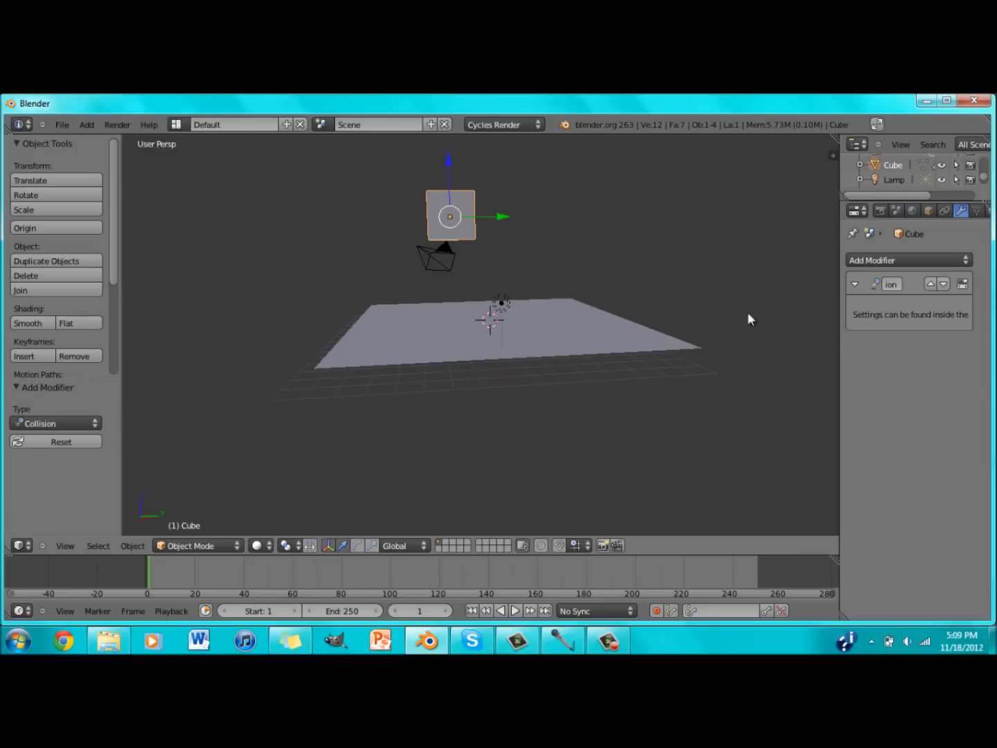
left_click(894, 258)
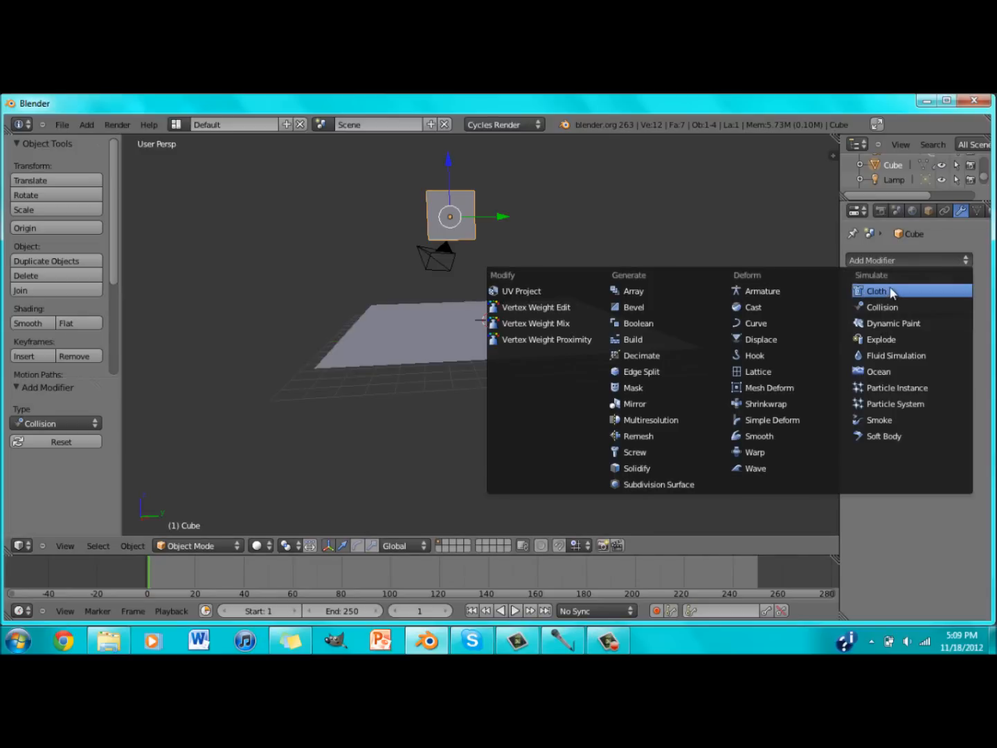
left_click(891, 291)
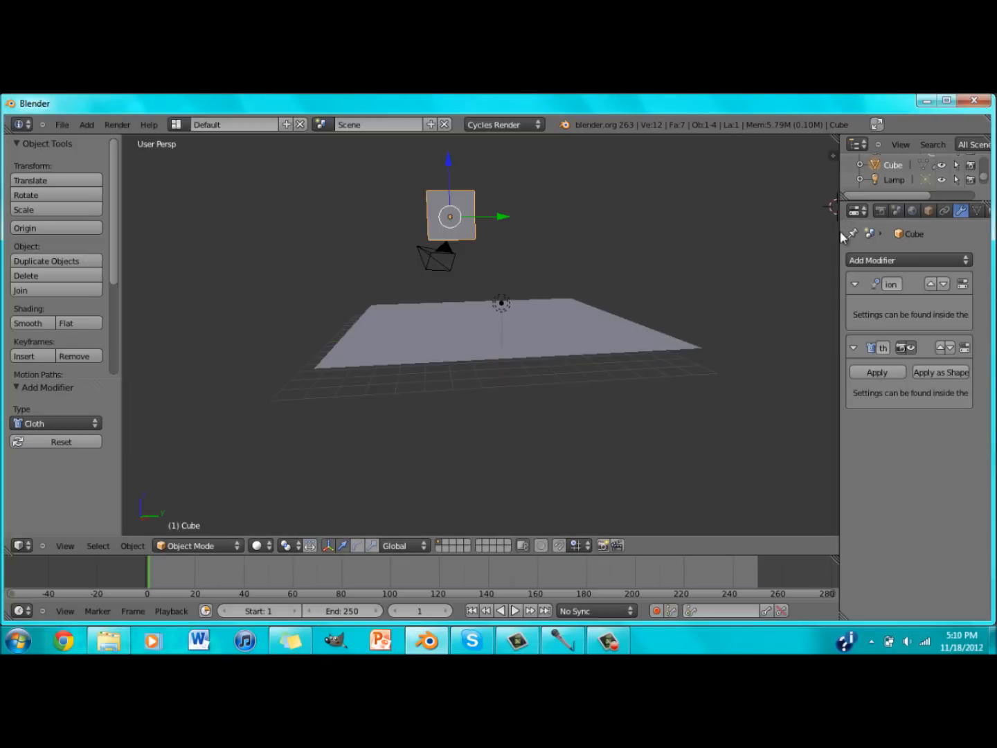
Step: Widen the cube's properties area and apply the Rubber preset in its Cloth physics settings
left_click_drag(840, 234, 740, 234)
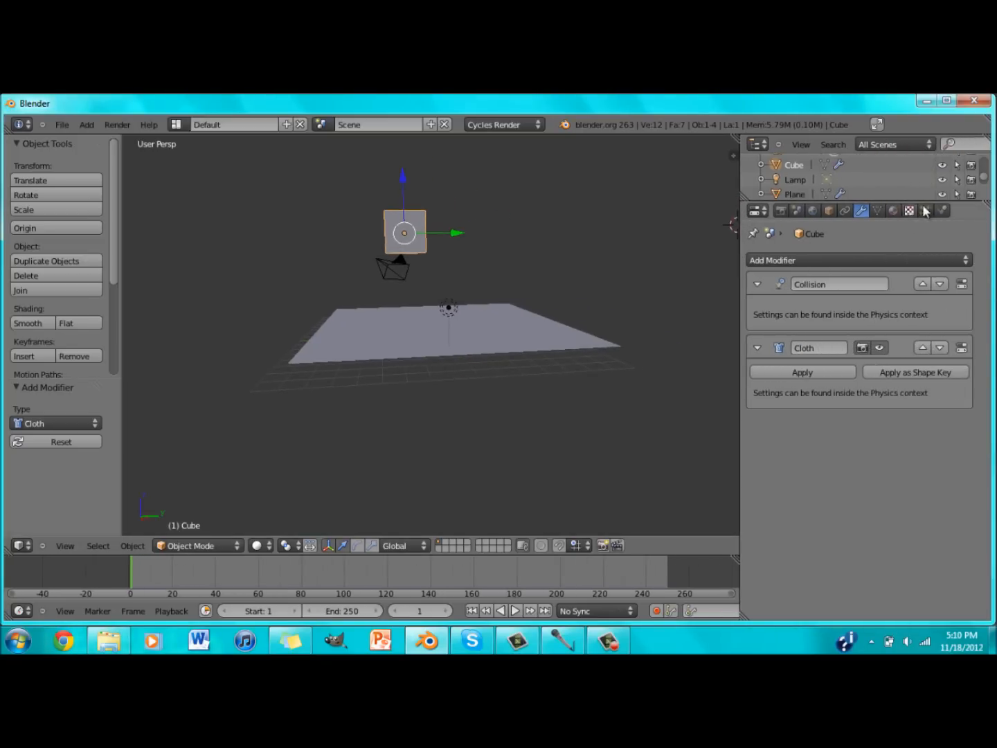
left_click(941, 211)
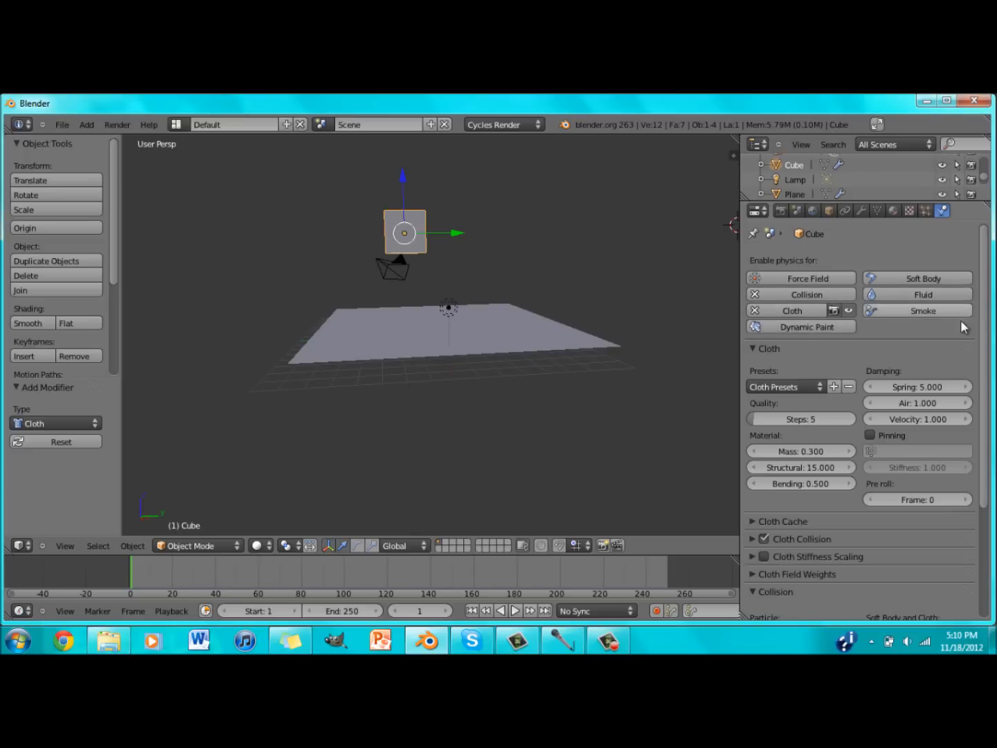
left_click(802, 385)
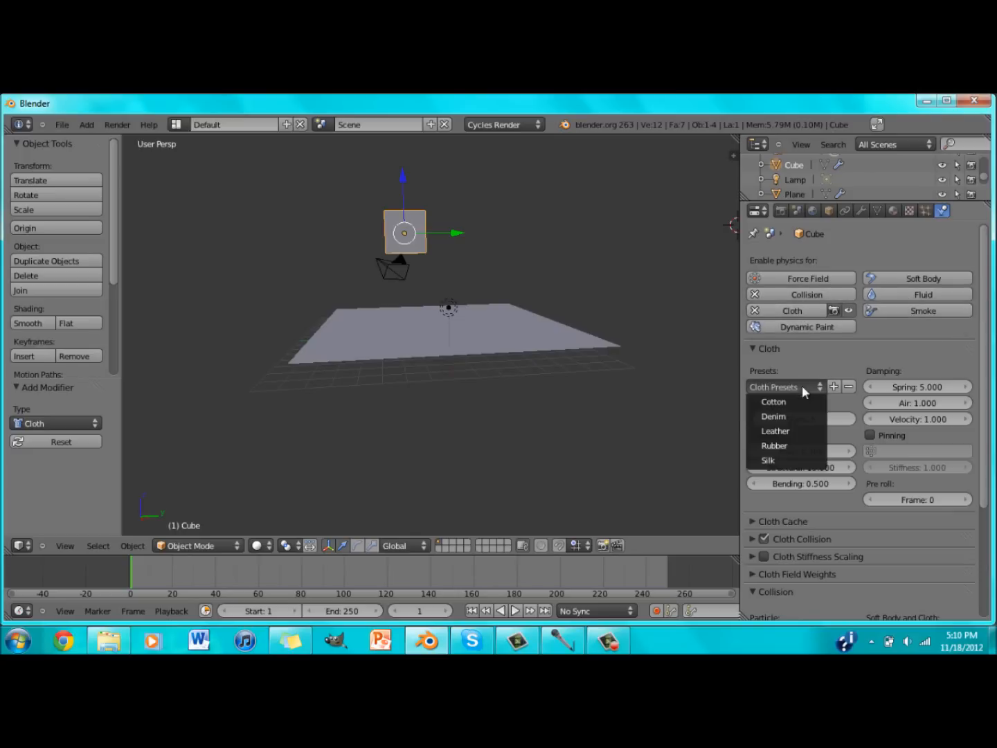
left_click(774, 446)
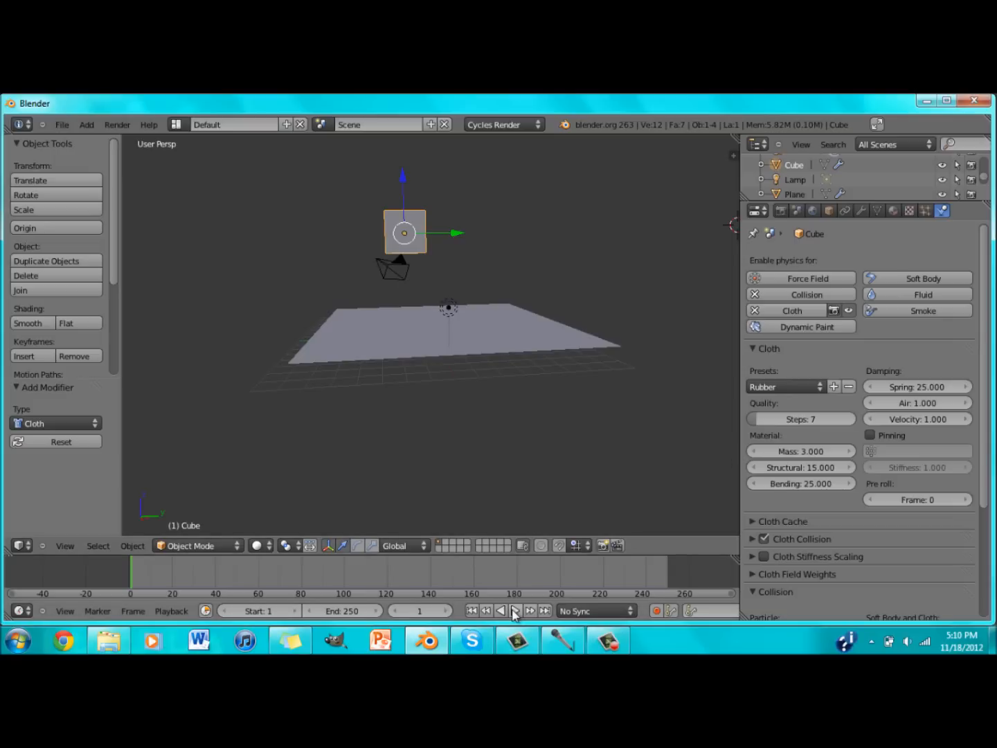
Step: Play the cloth simulation and examine the cube's fall onto the plane up close
left_click(515, 610)
middle_click_drag(401, 328, 523, 358)
scroll(478, 320, "up", 6)
scroll(556, 306, "down", 1)
Step: Switch the cube's cloth preset to Denim during playback, stop the animation and return to frame 1
key("ctrl+z")
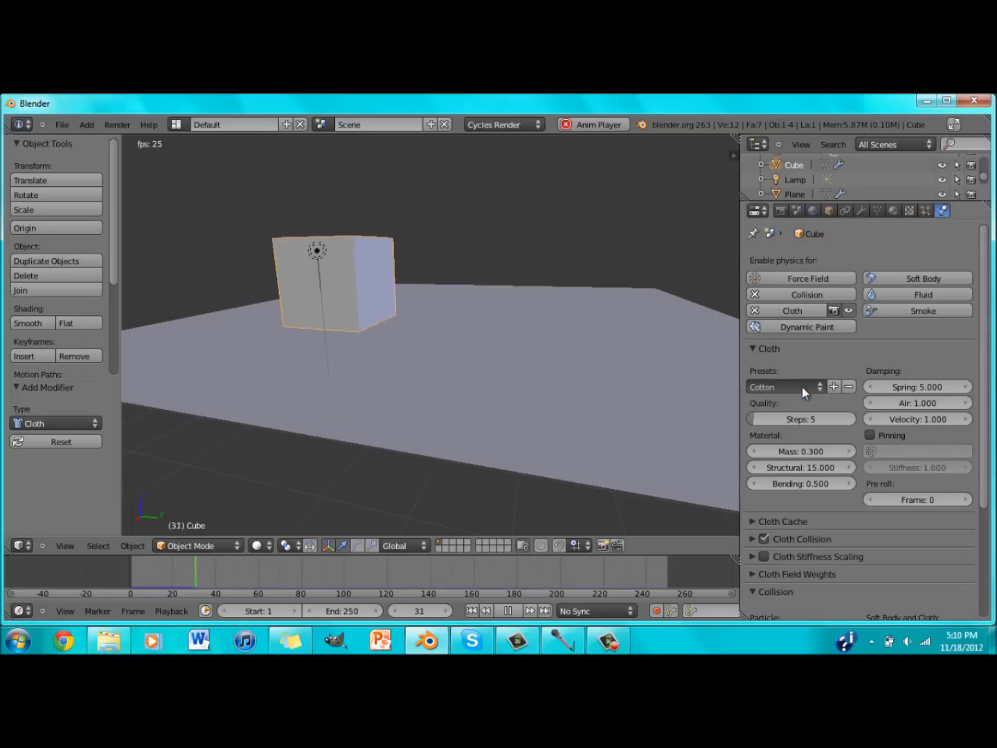
left_click(783, 422)
middle_click_drag(408, 374, 459, 472)
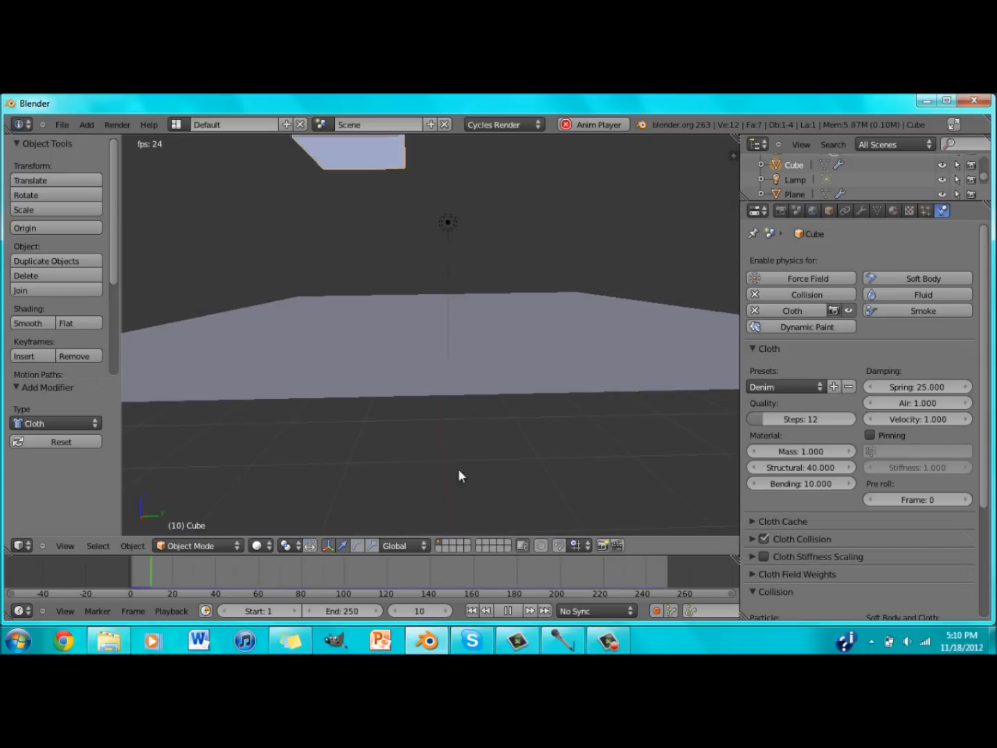
left_click(509, 610)
scroll(437, 402, "down", 5)
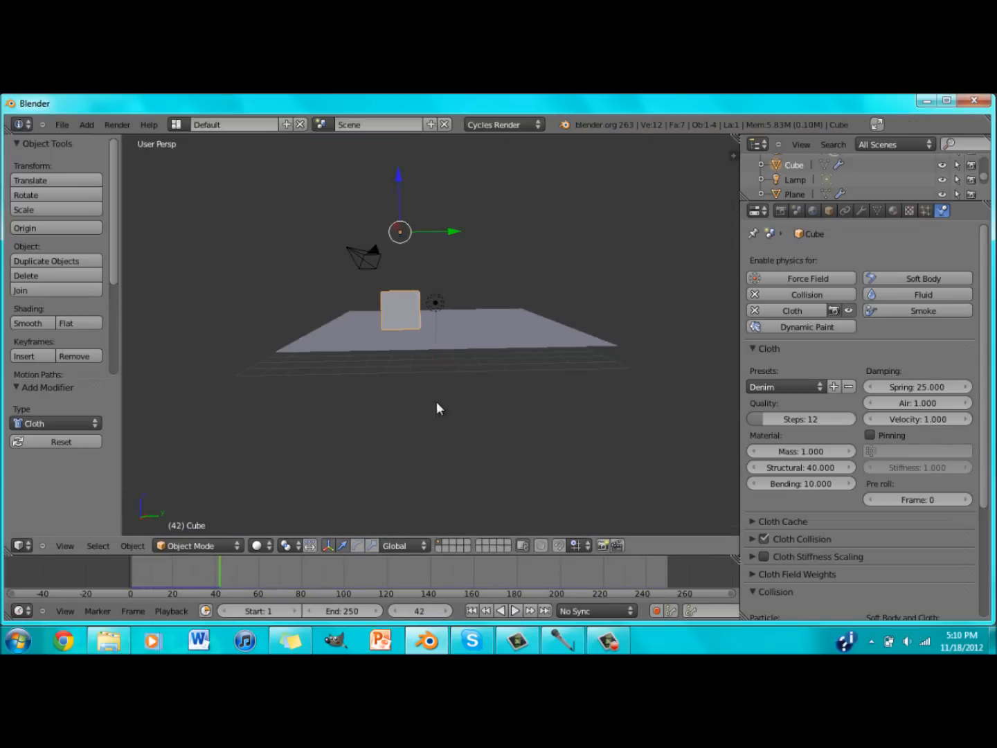
left_click(136, 579)
left_click_drag(136, 579, 134, 576)
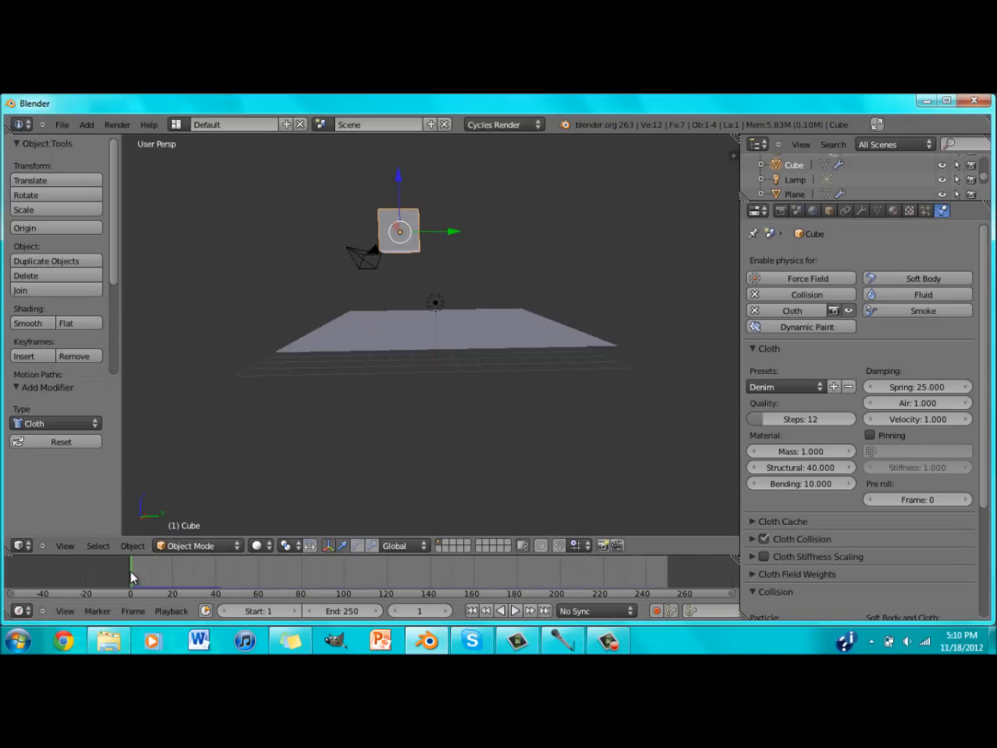
Step: Add a UV sphere mesh to the scene
left_click(87, 125)
mouse_move(92, 136)
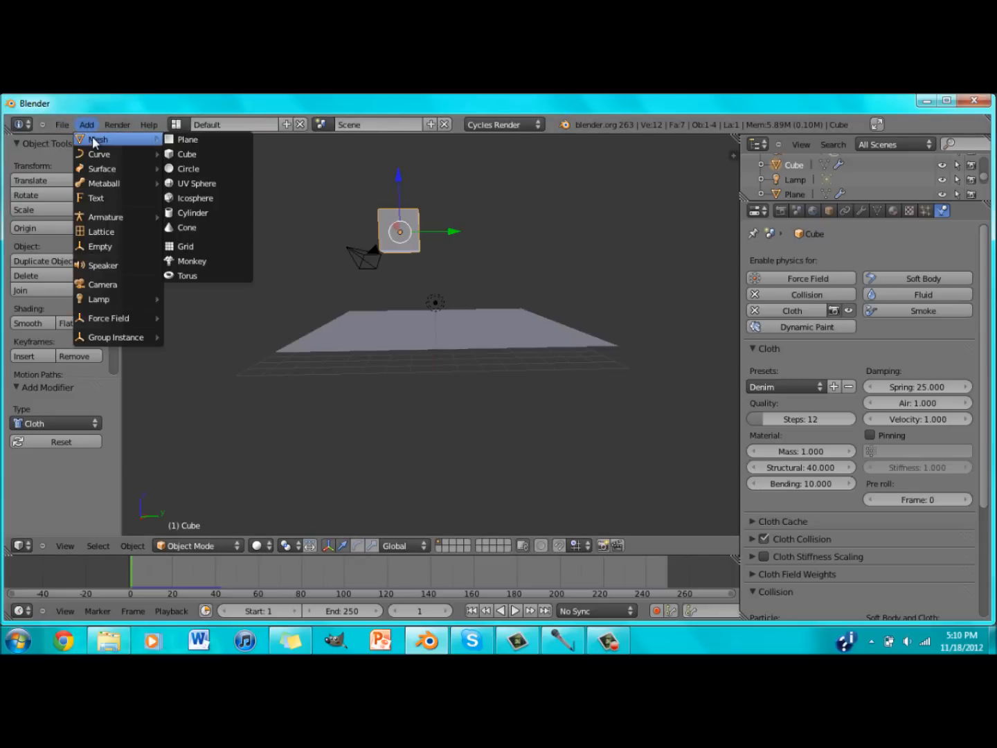
left_click(203, 183)
middle_click_drag(428, 251, 473, 273)
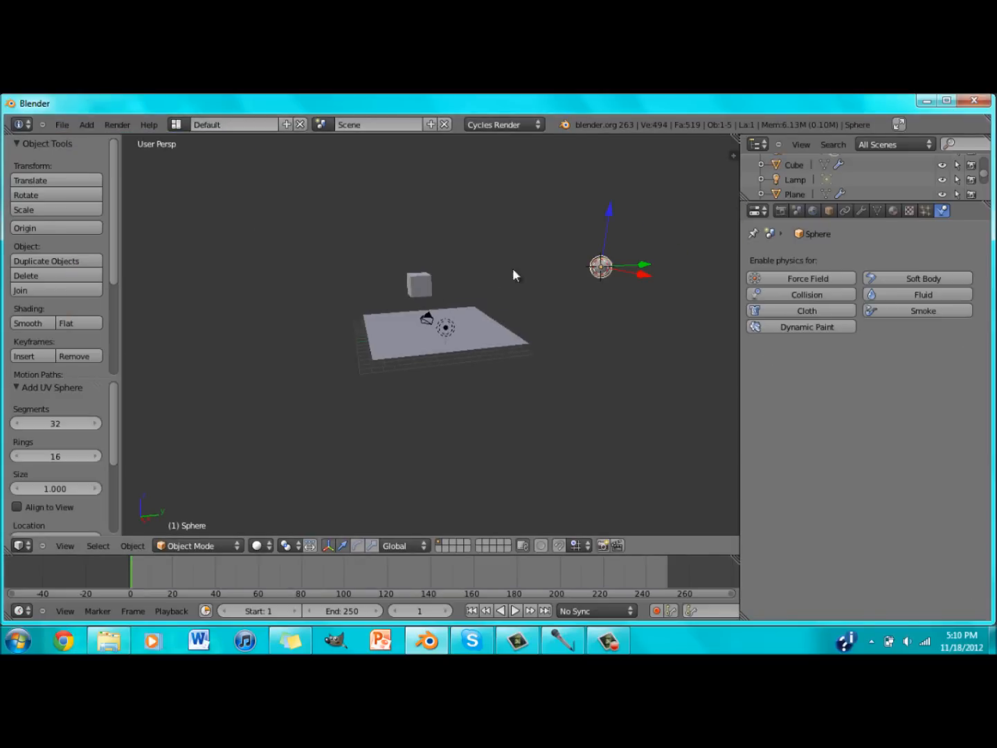
Step: Move the sphere along the Y axis toward the plane and lower it about 3.61 along Z
key("g")
key("y")
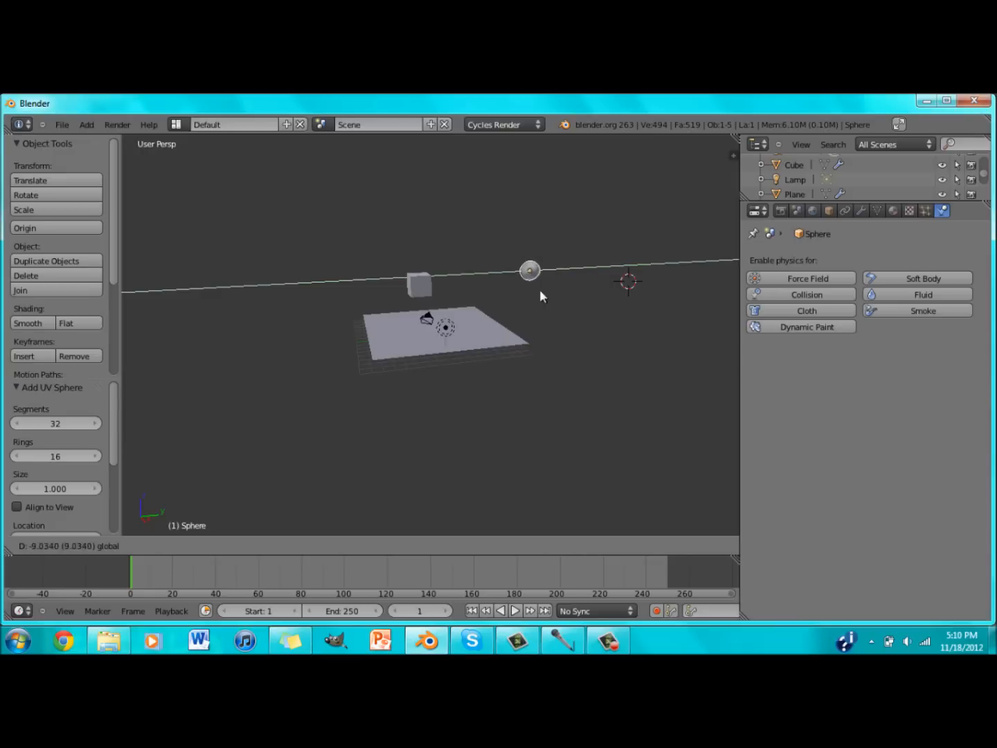
left_click(557, 283)
key("g")
key("z")
left_click(538, 272)
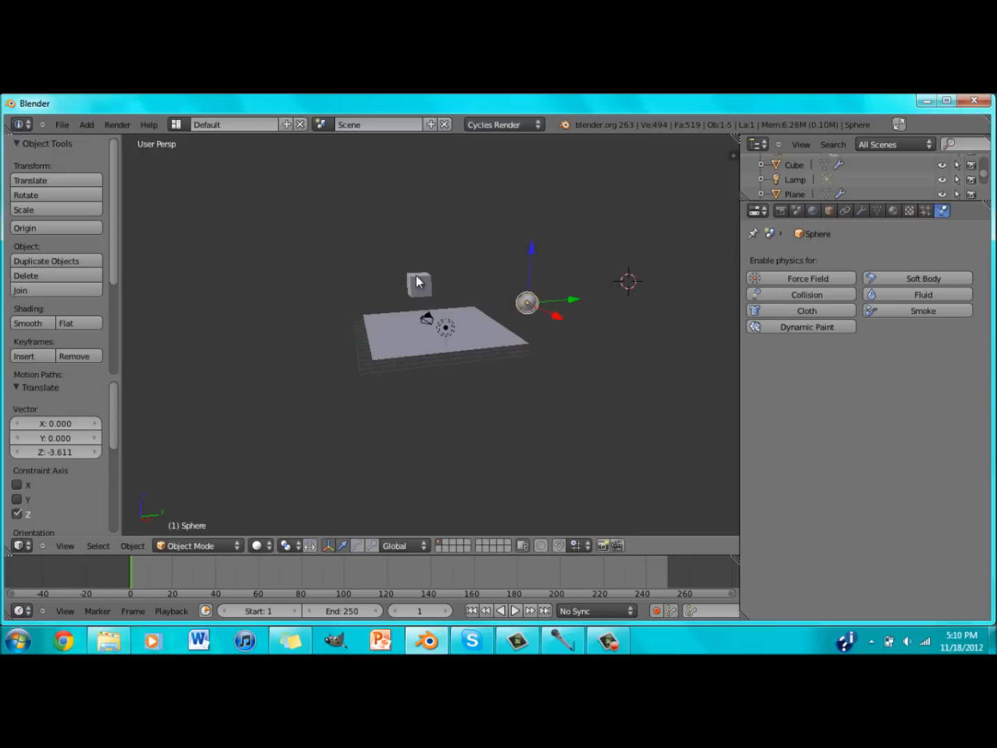
Step: Play the selected cube's fall, stop it, and set the current frame to 14
right_click(418, 283)
left_click(514, 611)
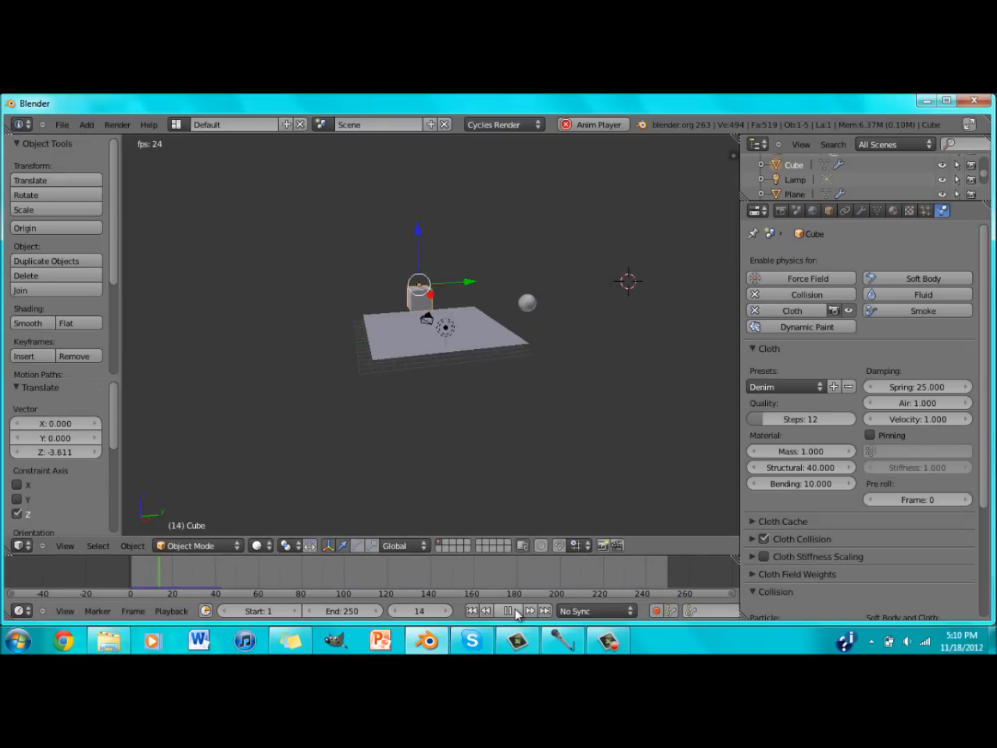
left_click(513, 611)
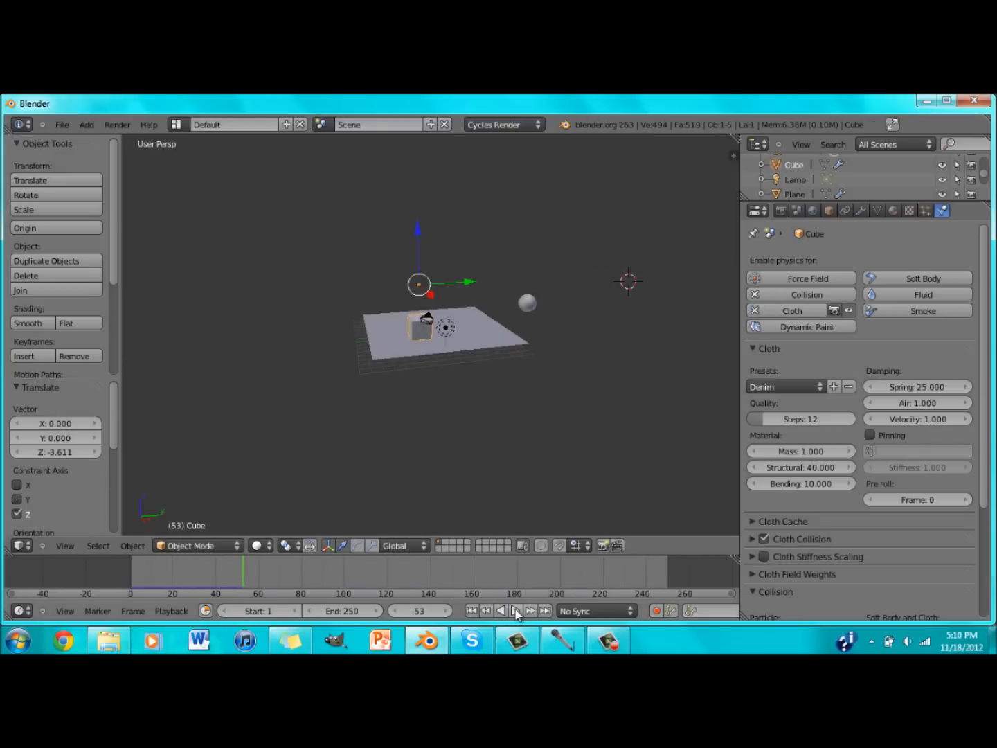
left_click_drag(217, 571, 160, 580)
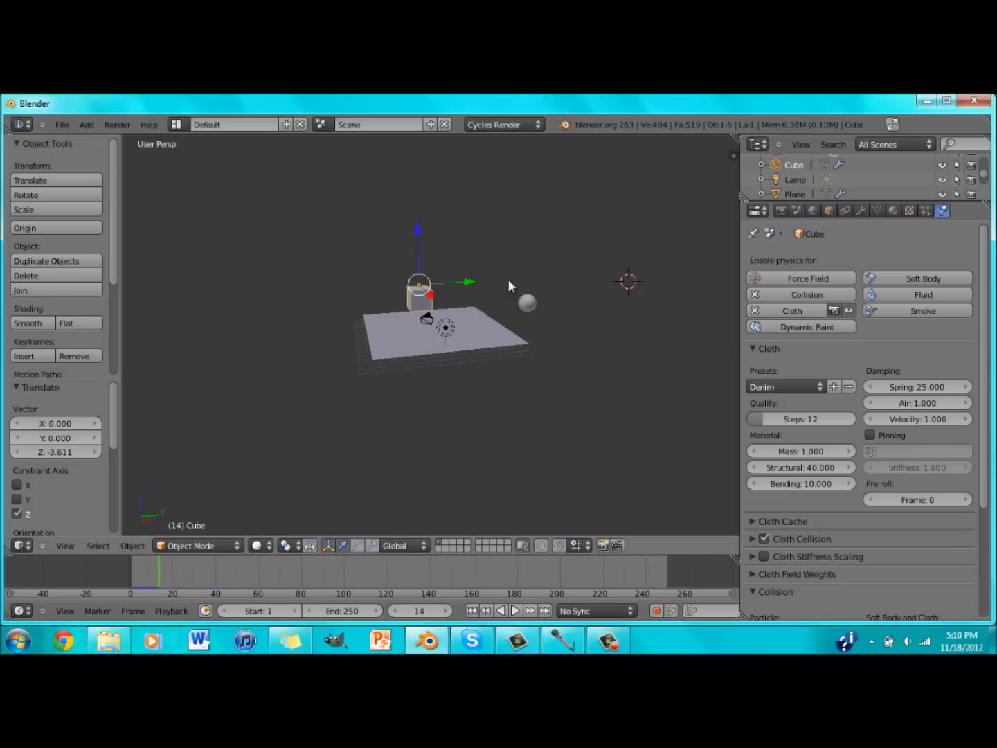
Step: Enable Collision physics on the sphere
right_click(525, 305)
scroll(526, 306, "up", 2)
left_click(806, 296)
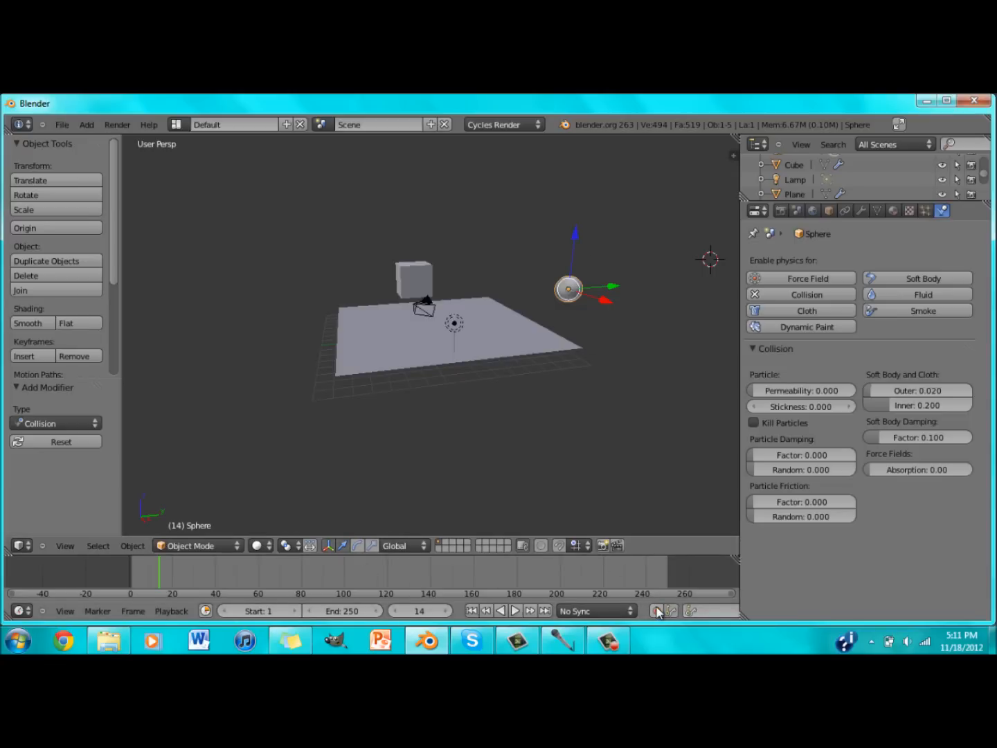
Step: Keyframe the sphere sliding toward the cube along Y by about -1.18 at frame 14, -0.714 at frame 22 and -1.842 at frame 41
left_click_drag(602, 290, 585, 298)
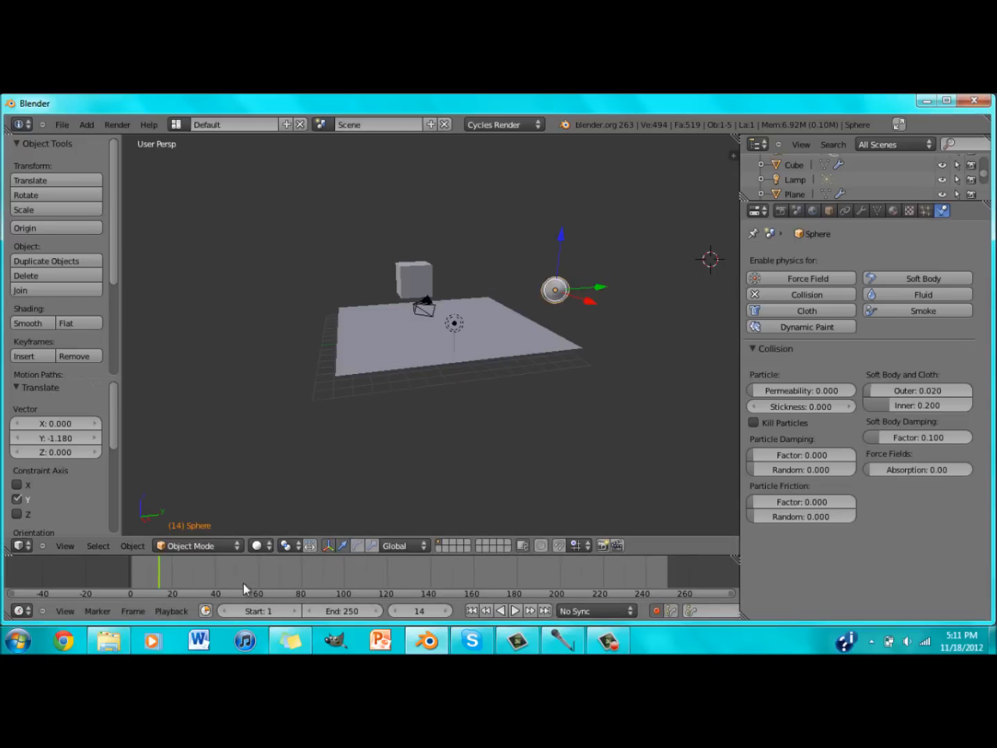
left_click_drag(166, 573, 172, 573)
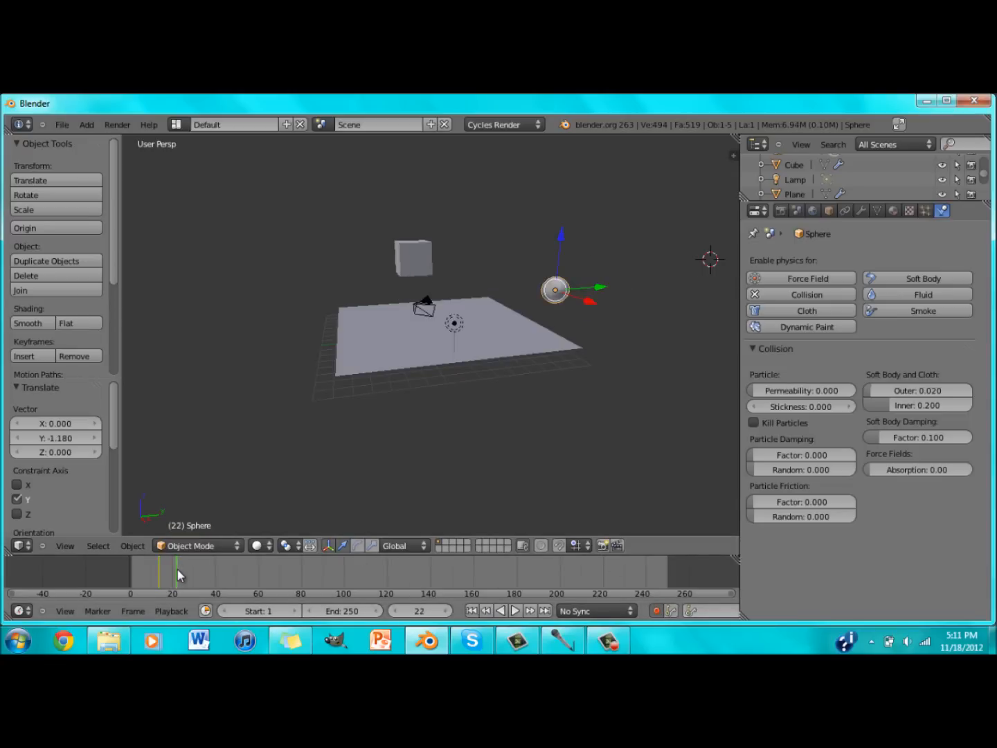
left_click_drag(597, 296, 587, 293)
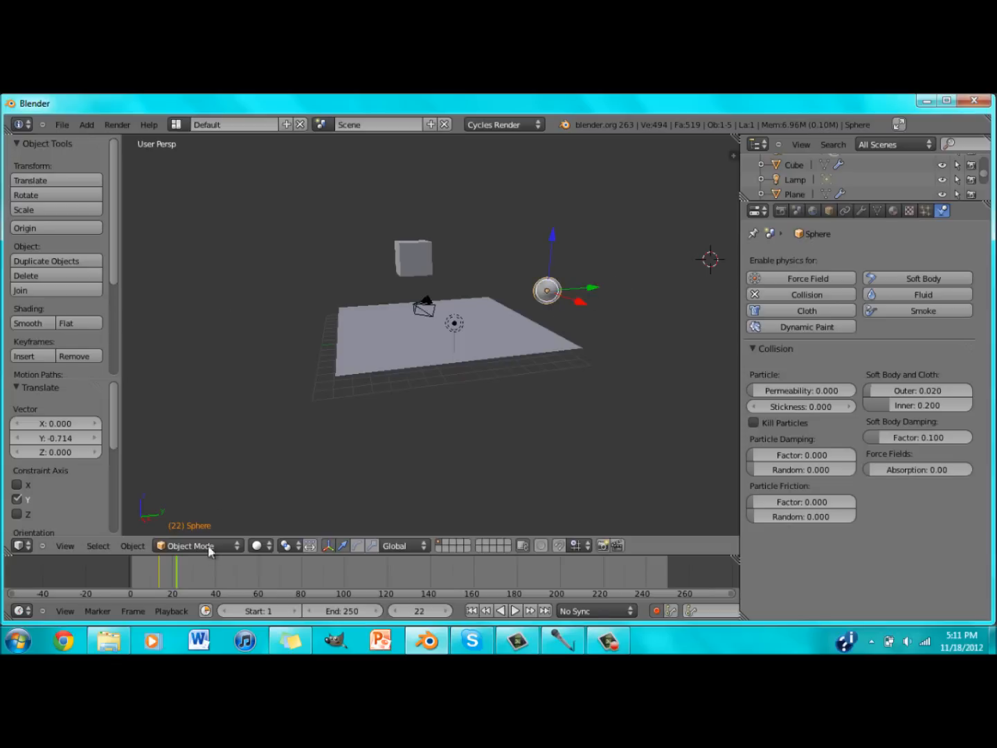
left_click(197, 573)
left_click(218, 573)
left_click_drag(592, 296, 571, 301)
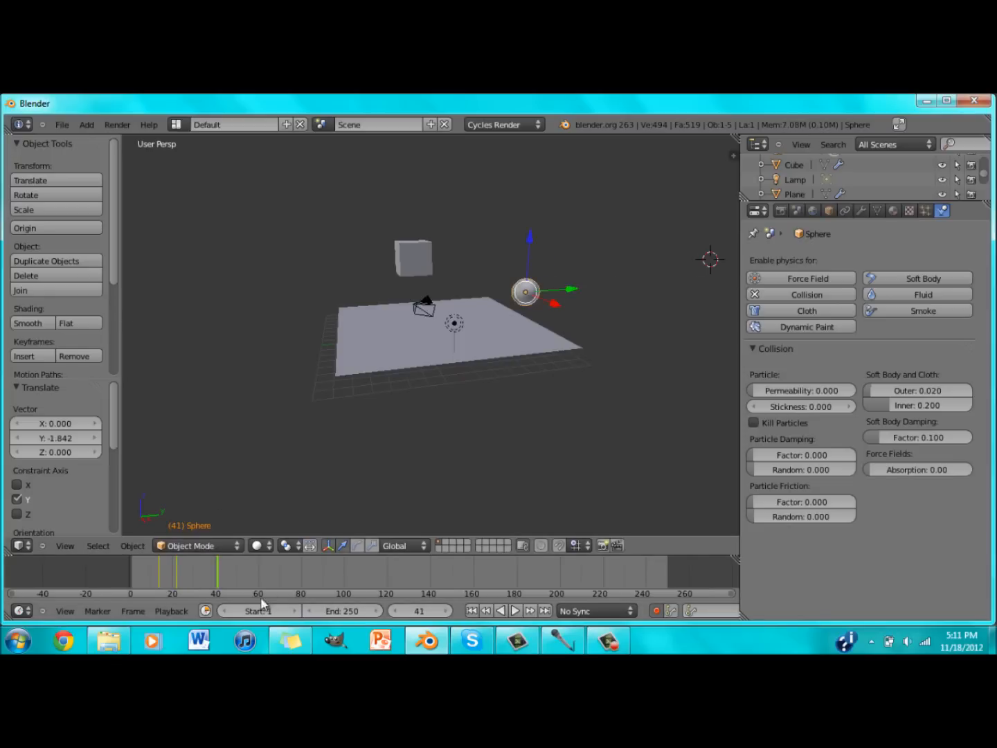
left_click(247, 577)
Step: Undo all of the sphere's keyframed moves along Y
key("ctrl+z")
key("ctrl+z")
key("ctrl+z")
key("ctrl+z")
key("ctrl+z")
key("ctrl+z")
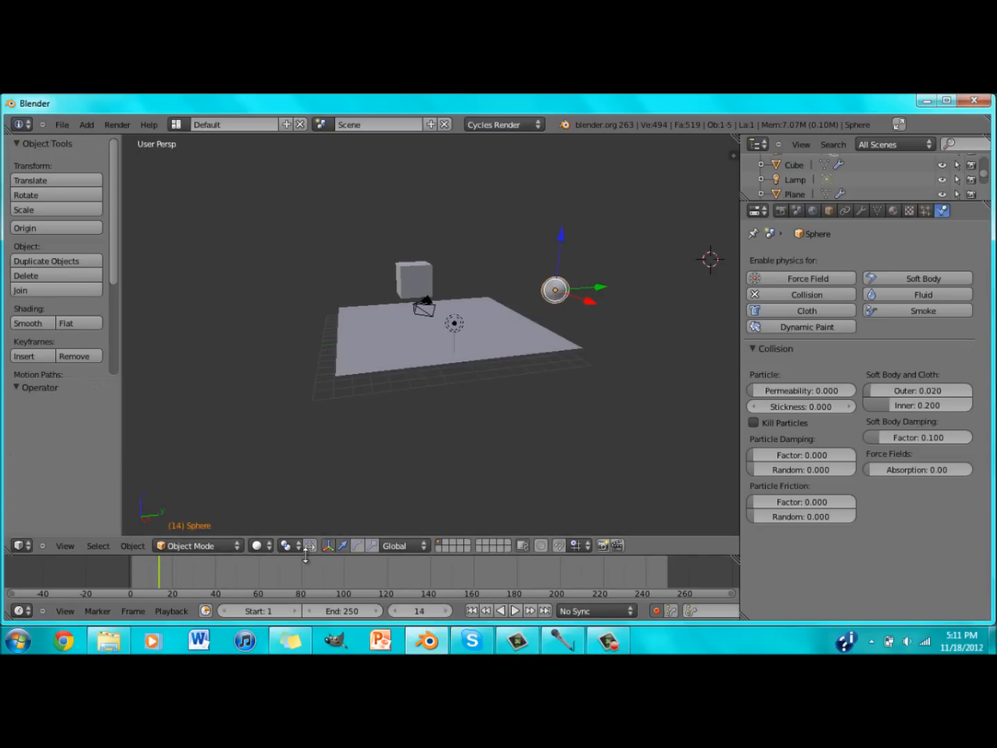
key("ctrl+z")
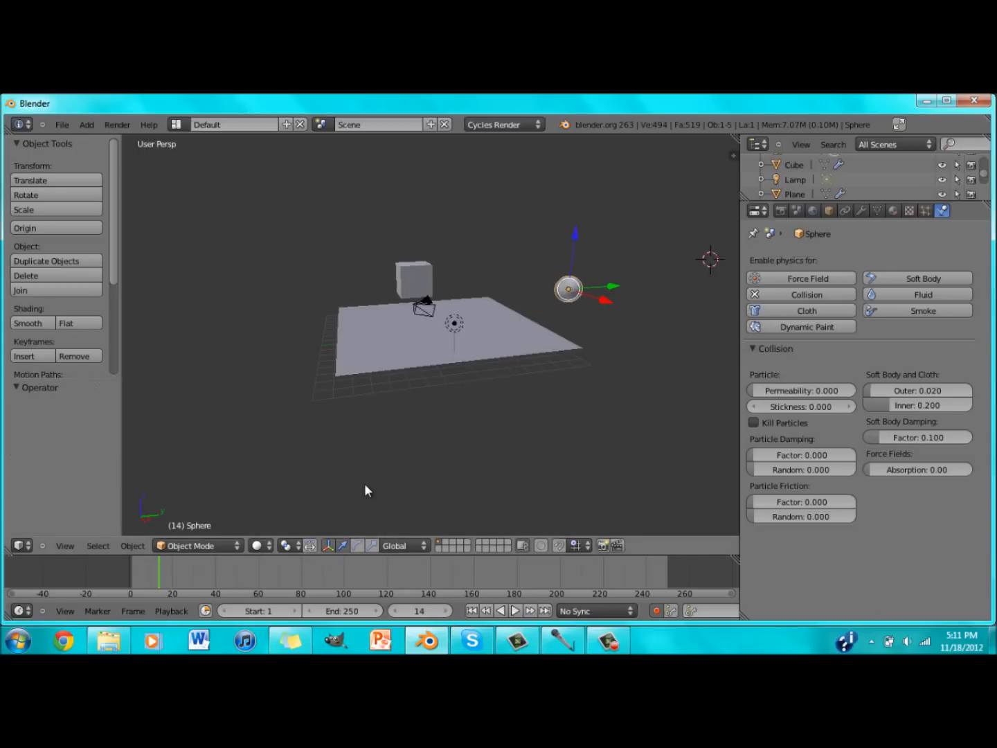
Step: Open physics ftw.blend from the Documents folder and play its animation
key("ctrl+o")
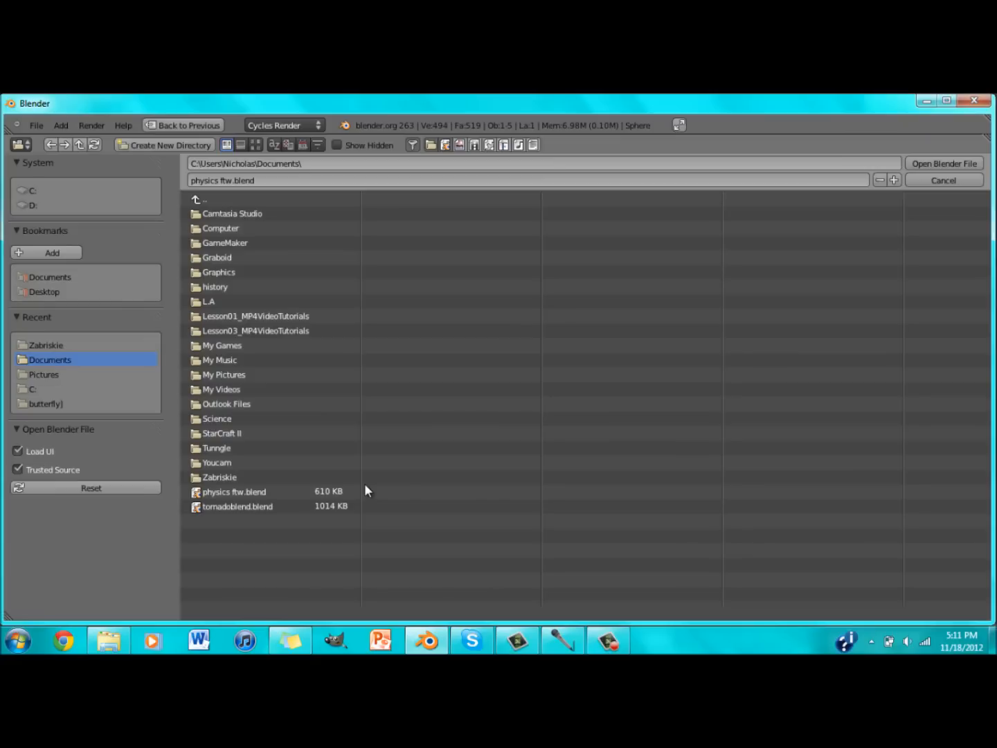
double_click(262, 493)
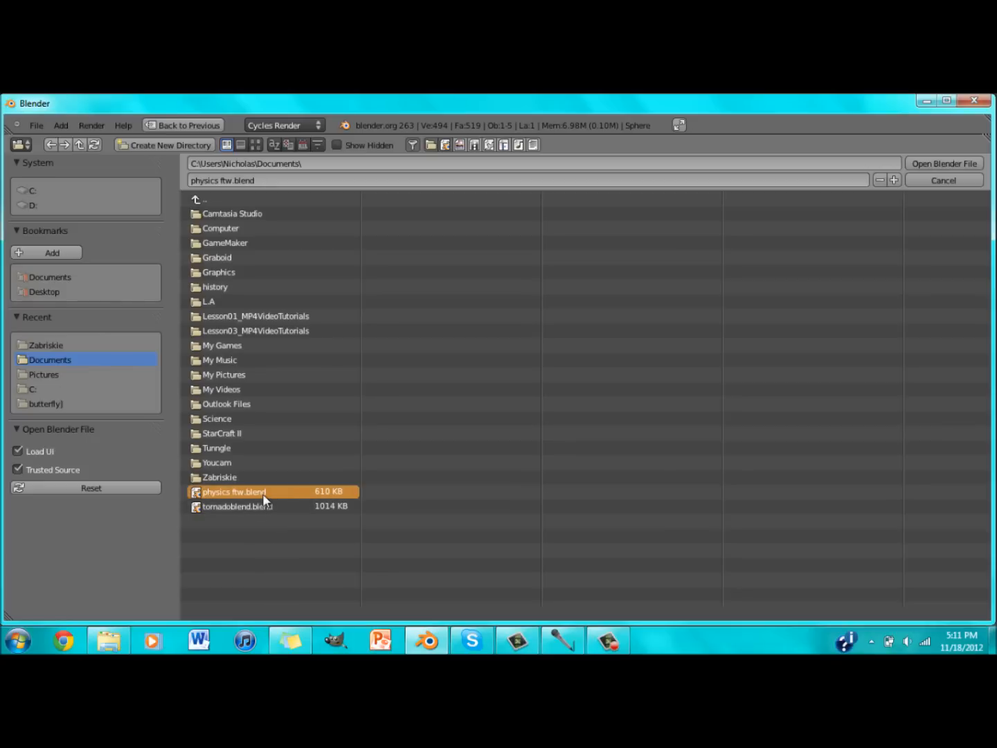
left_click(515, 611)
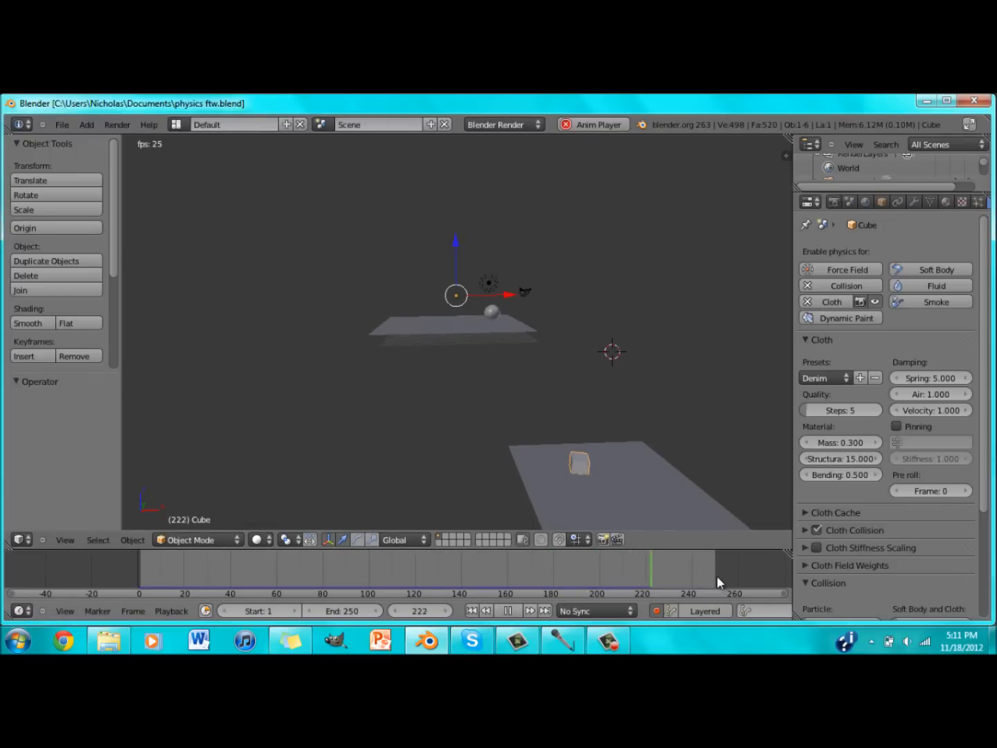
Step: Select the sphere during playback and examine its keyframed motion against the cloth cube from several angles
scroll(486, 367, "up", 5)
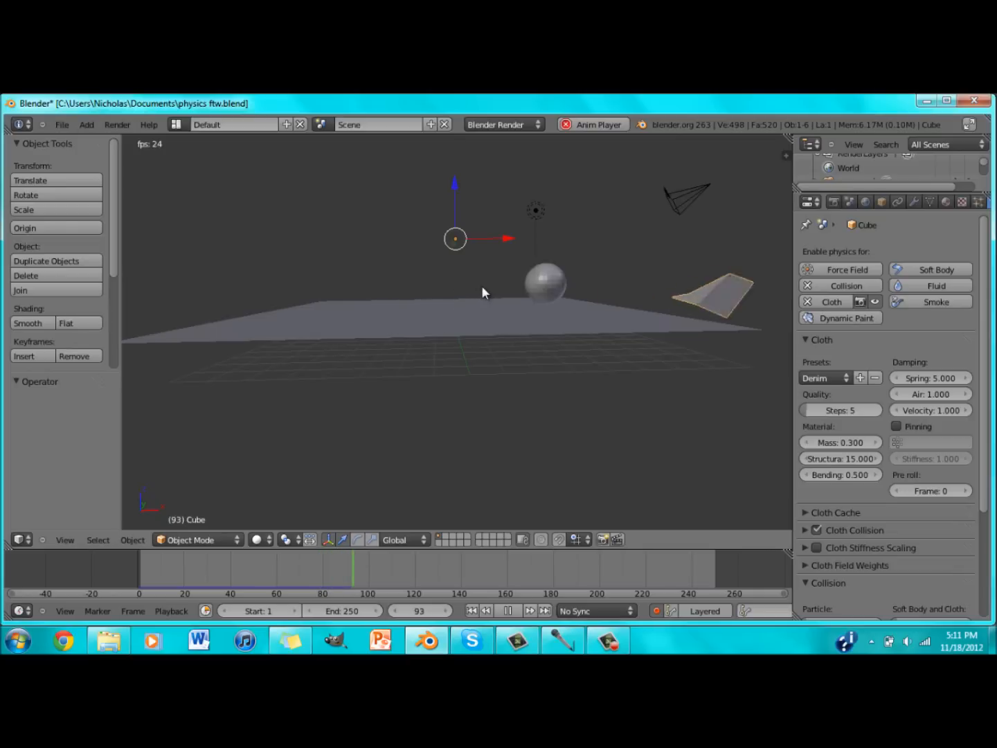
right_click(558, 292)
middle_click_drag(550, 287, 540, 347)
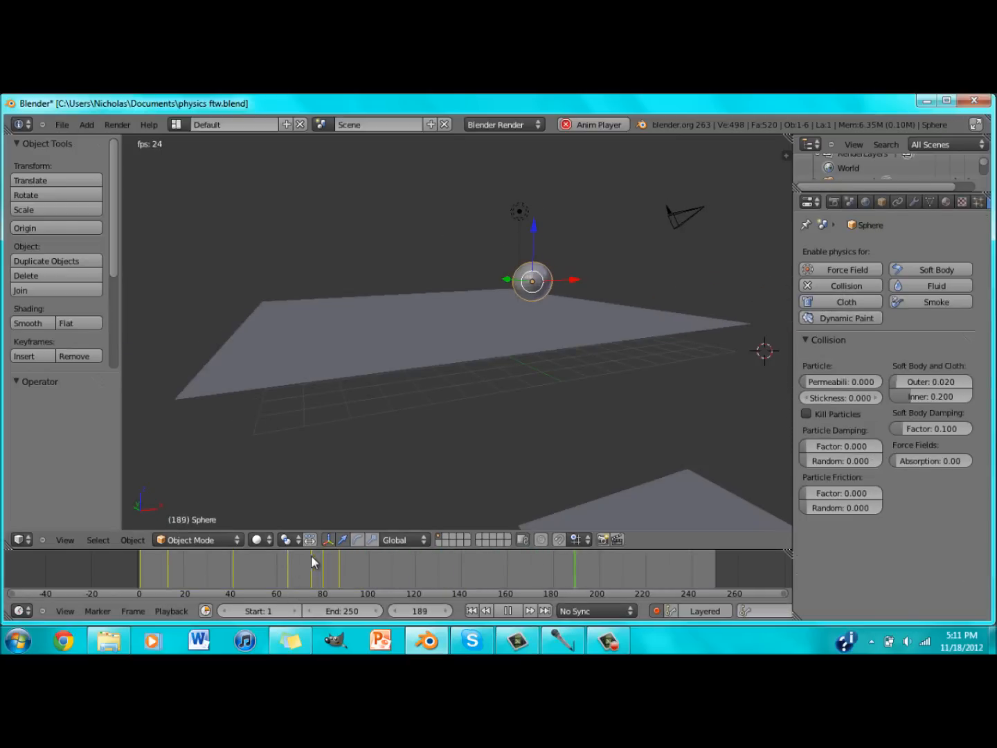
middle_click_drag(532, 293, 451, 296)
scroll(464, 337, "down", 6)
middle_click_drag(452, 317, 507, 582)
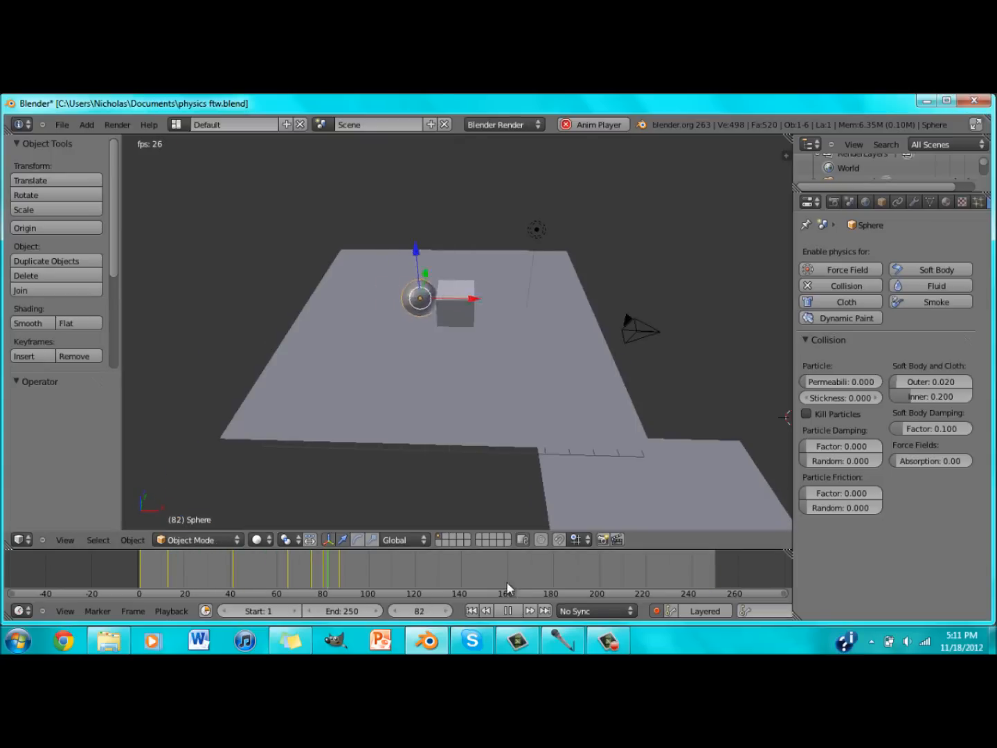